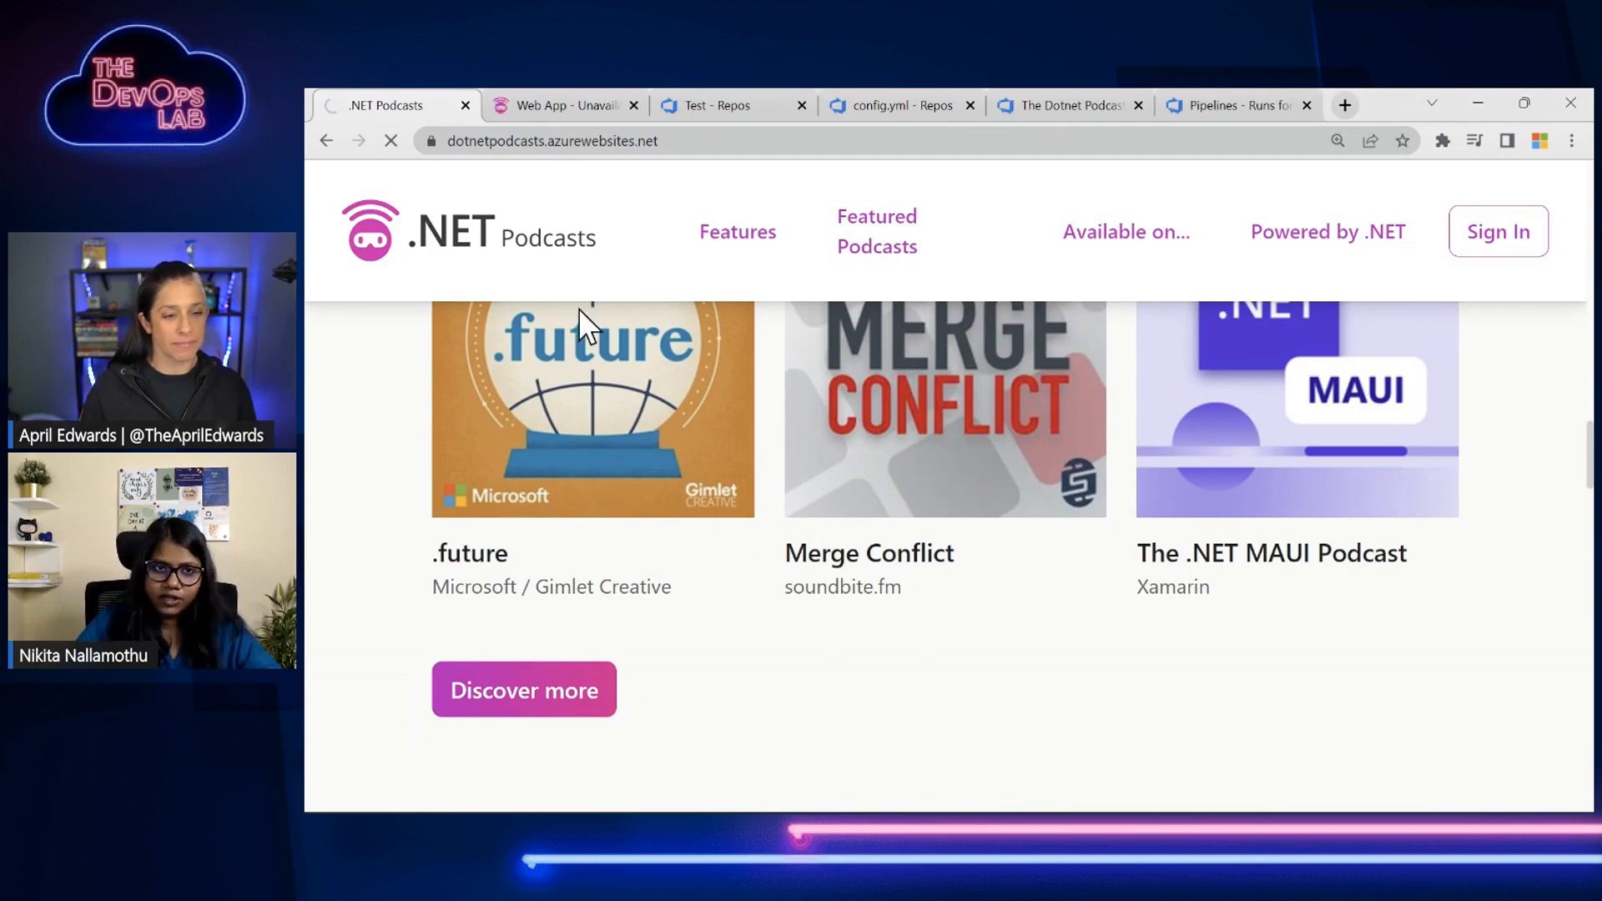
- Check the demo podcast web app's page, and expand the Test folder in The Dotnet Podcast repository's file tree
click(558, 108)
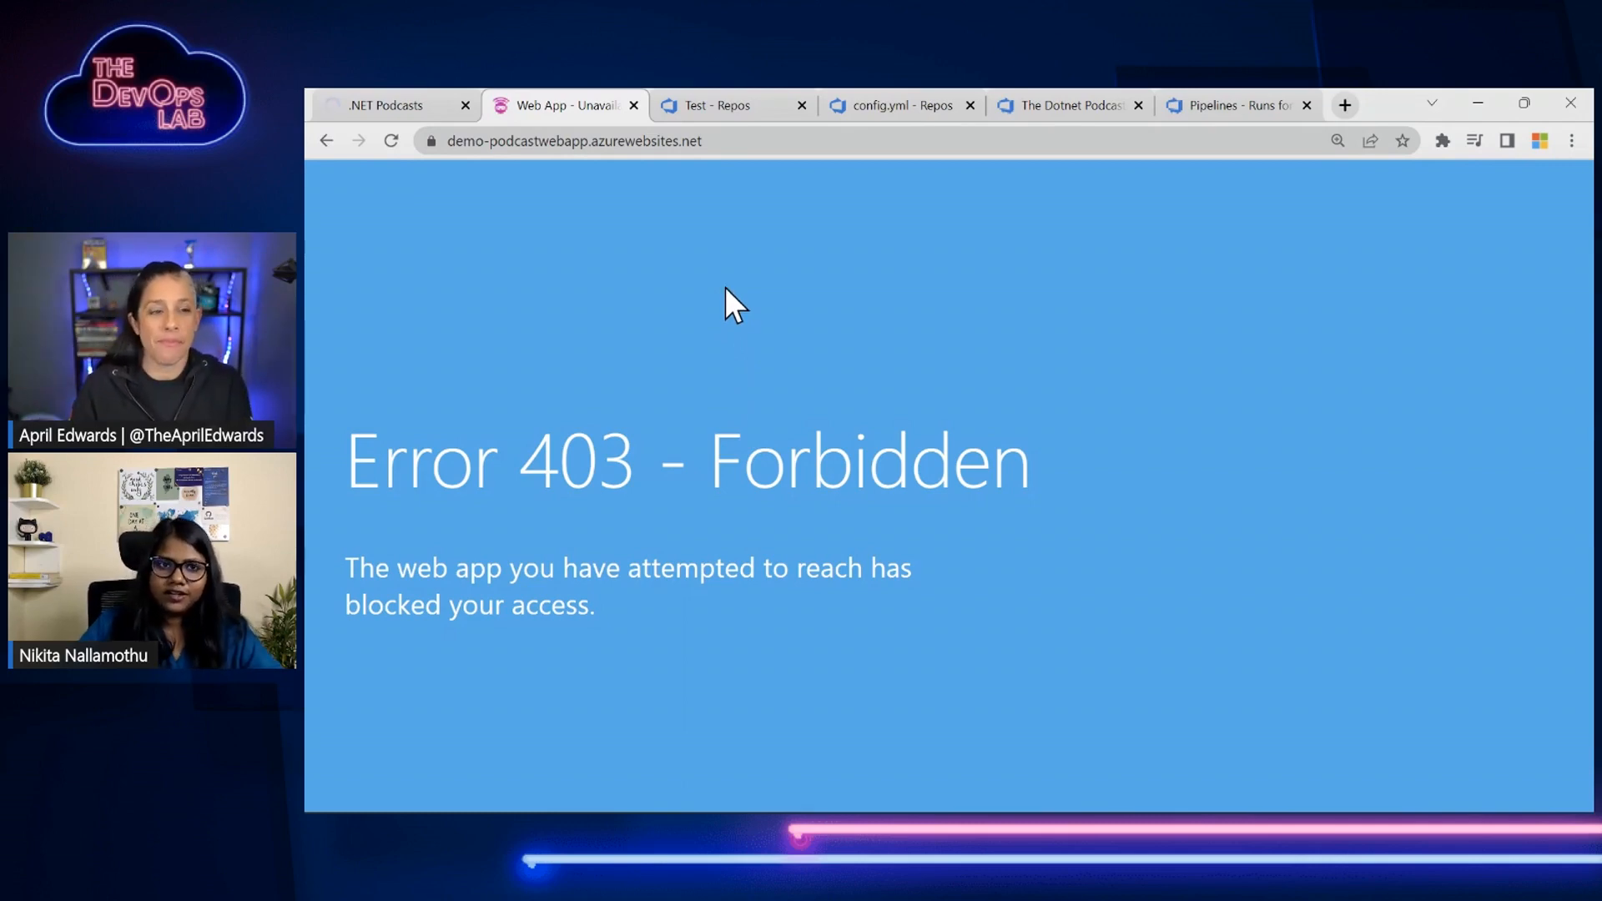
click(733, 107)
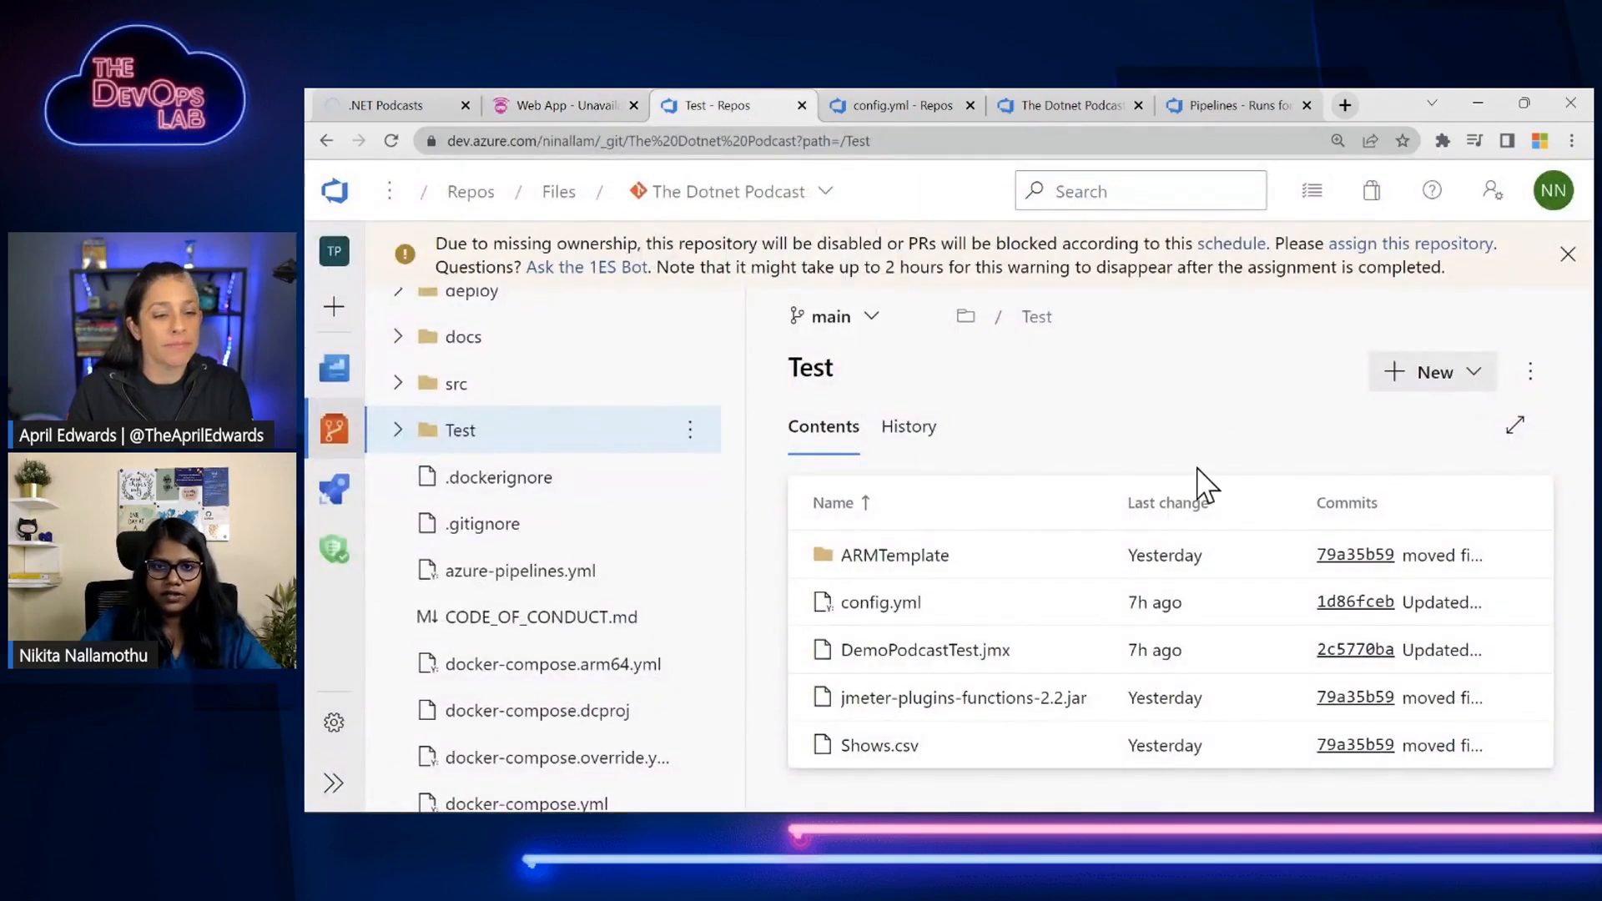
scroll(647, 409, up, 3)
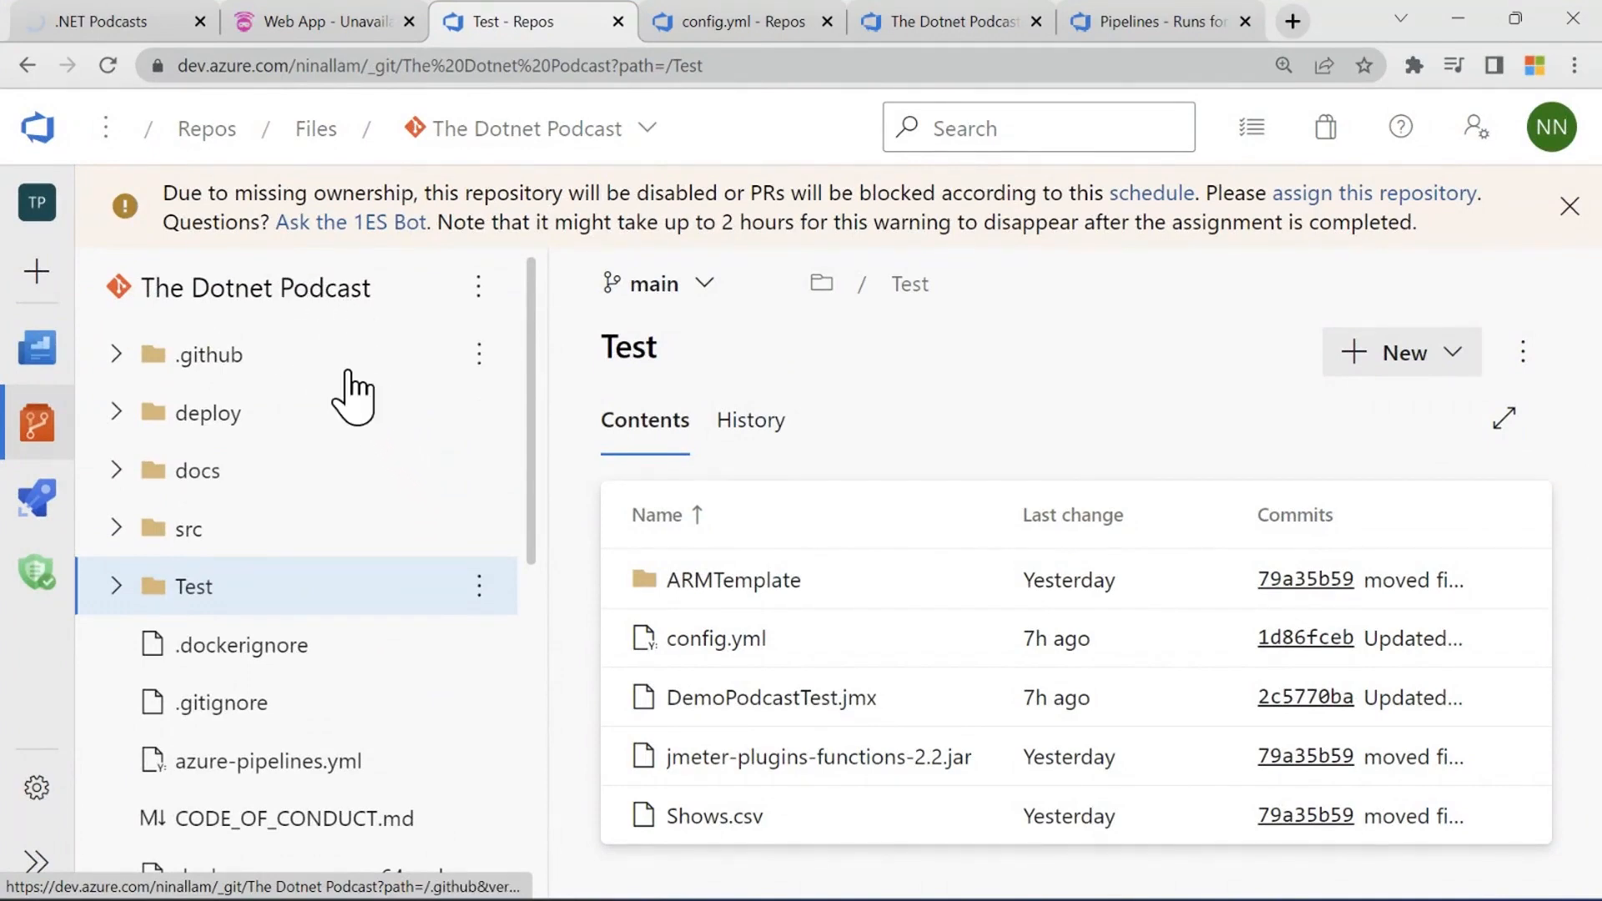
scroll(178, 554, down, 8)
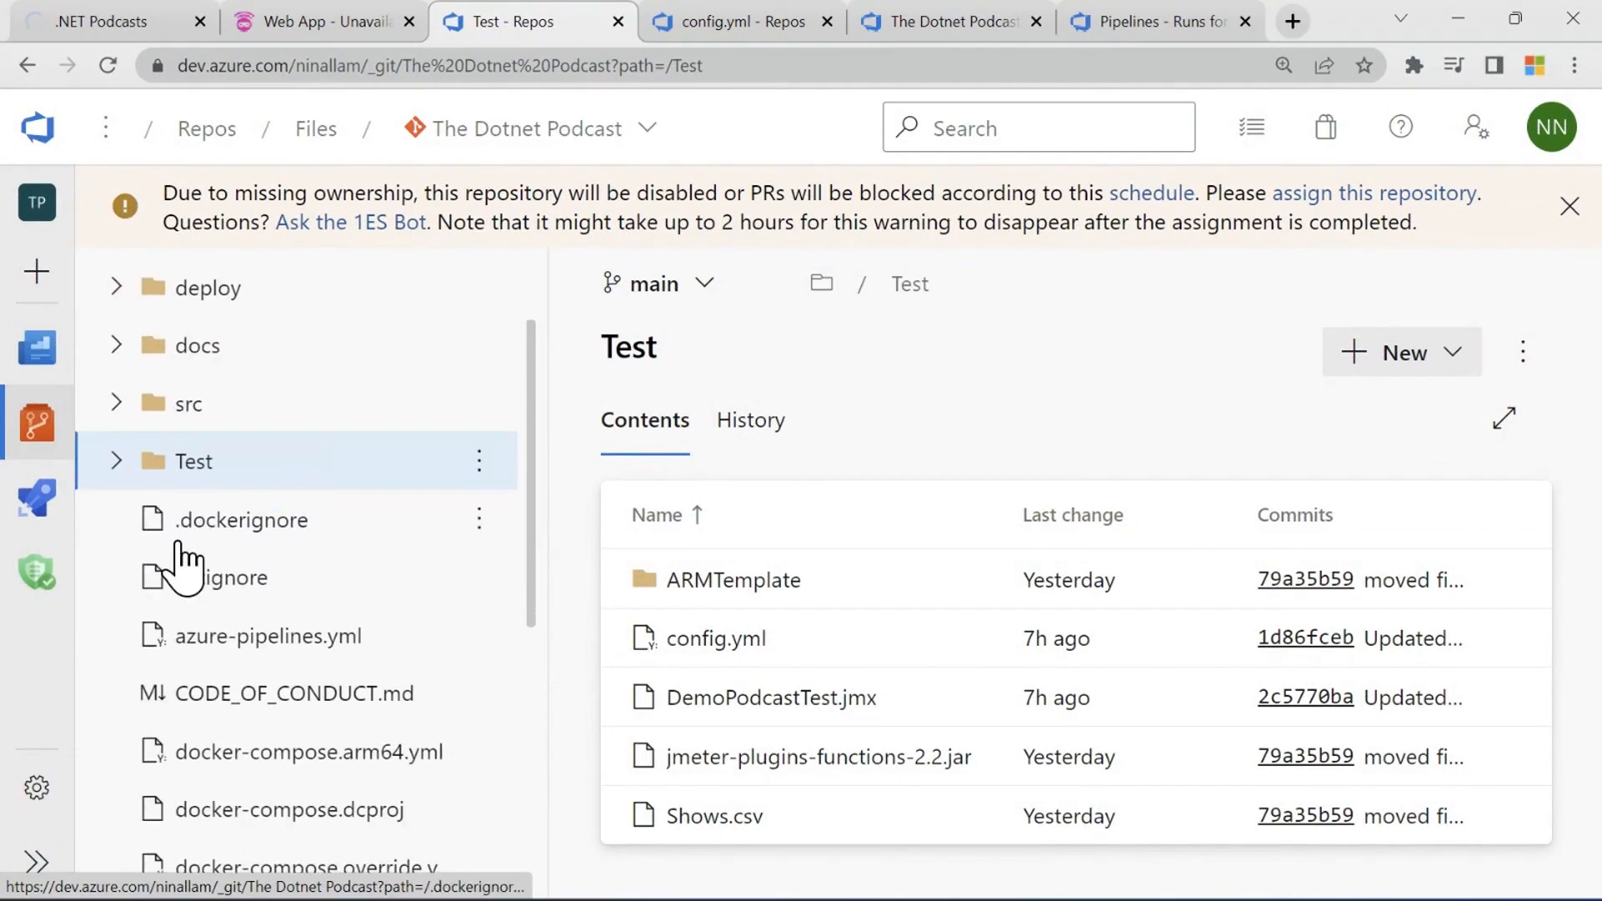
scroll(179, 554, up, 6)
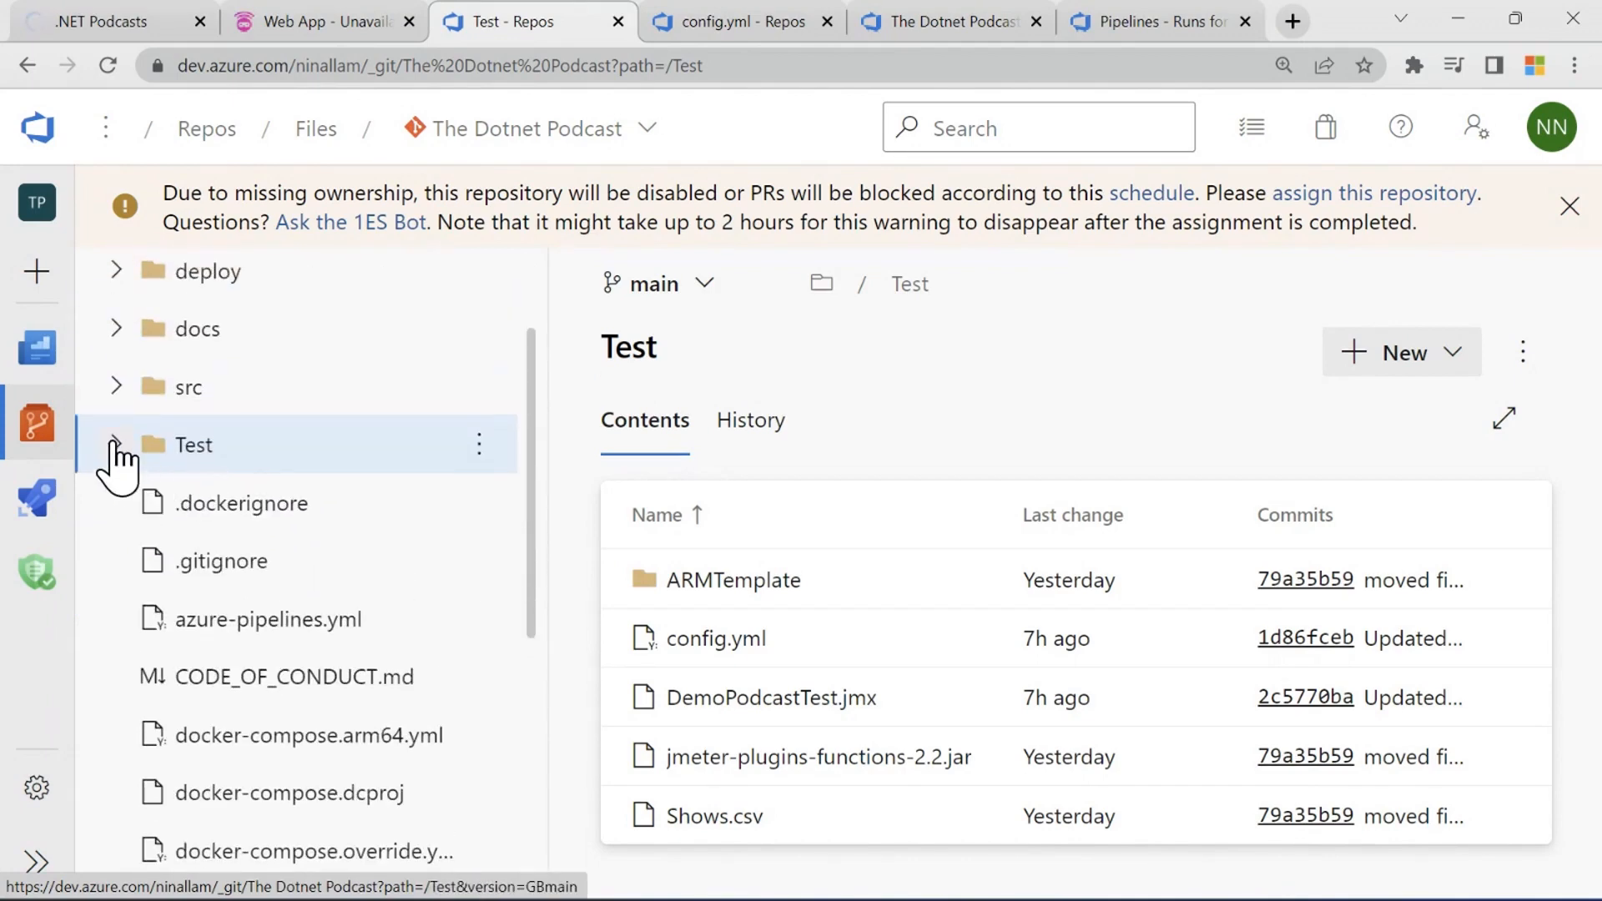
click(116, 445)
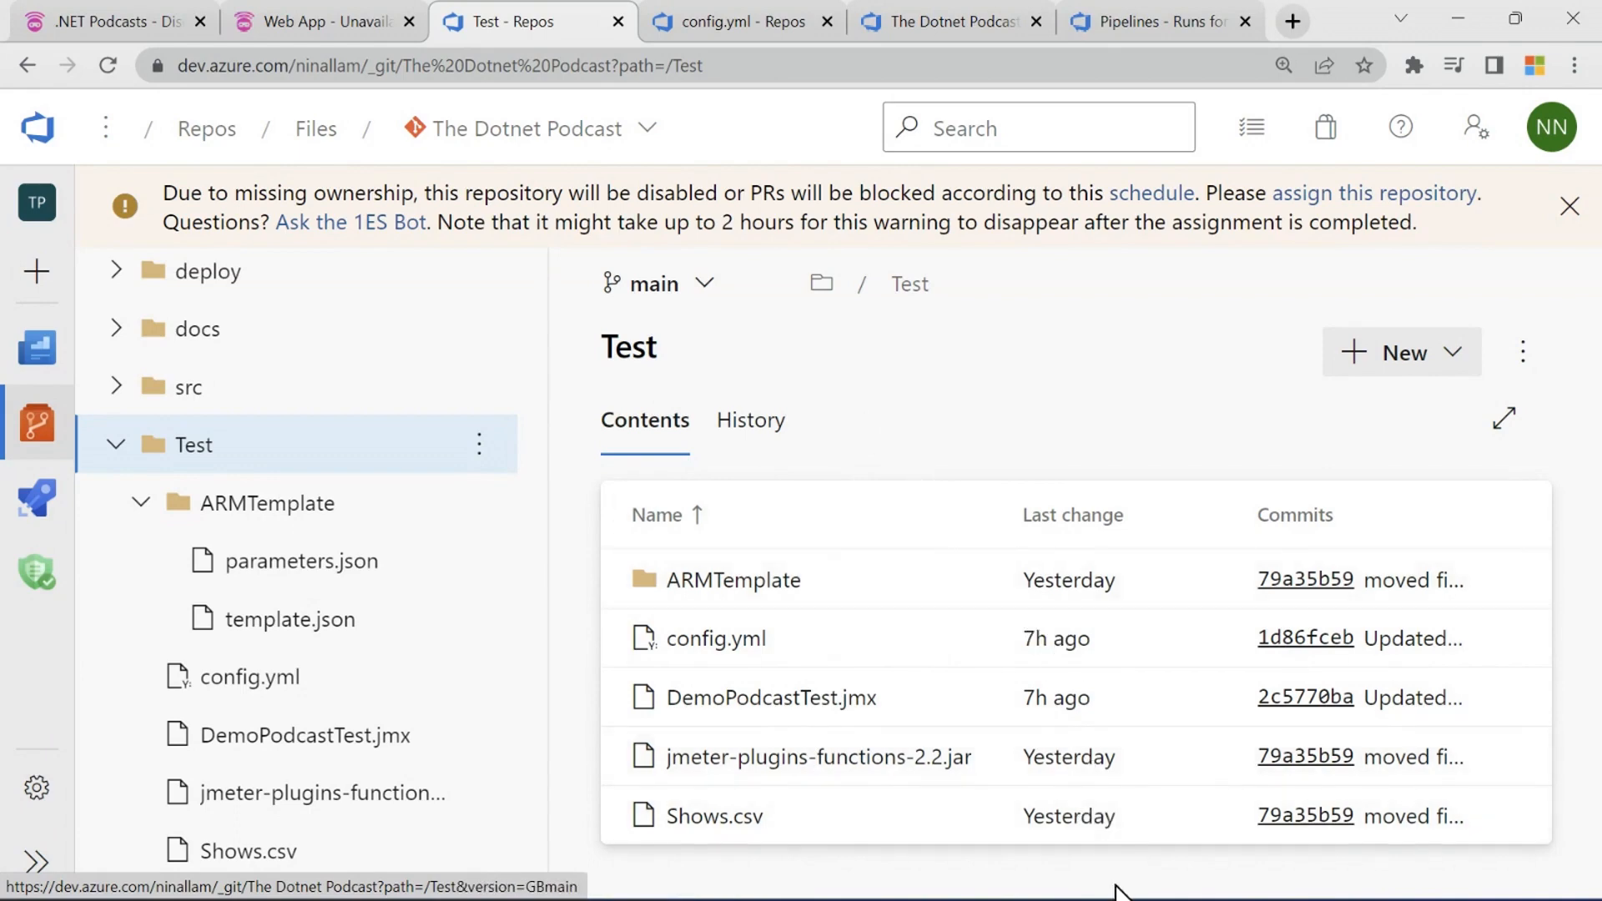
- Switch to Apache JMeter to review the Demo Podcast Test plan and its user-defined variables, and return to the browser
click(982, 872)
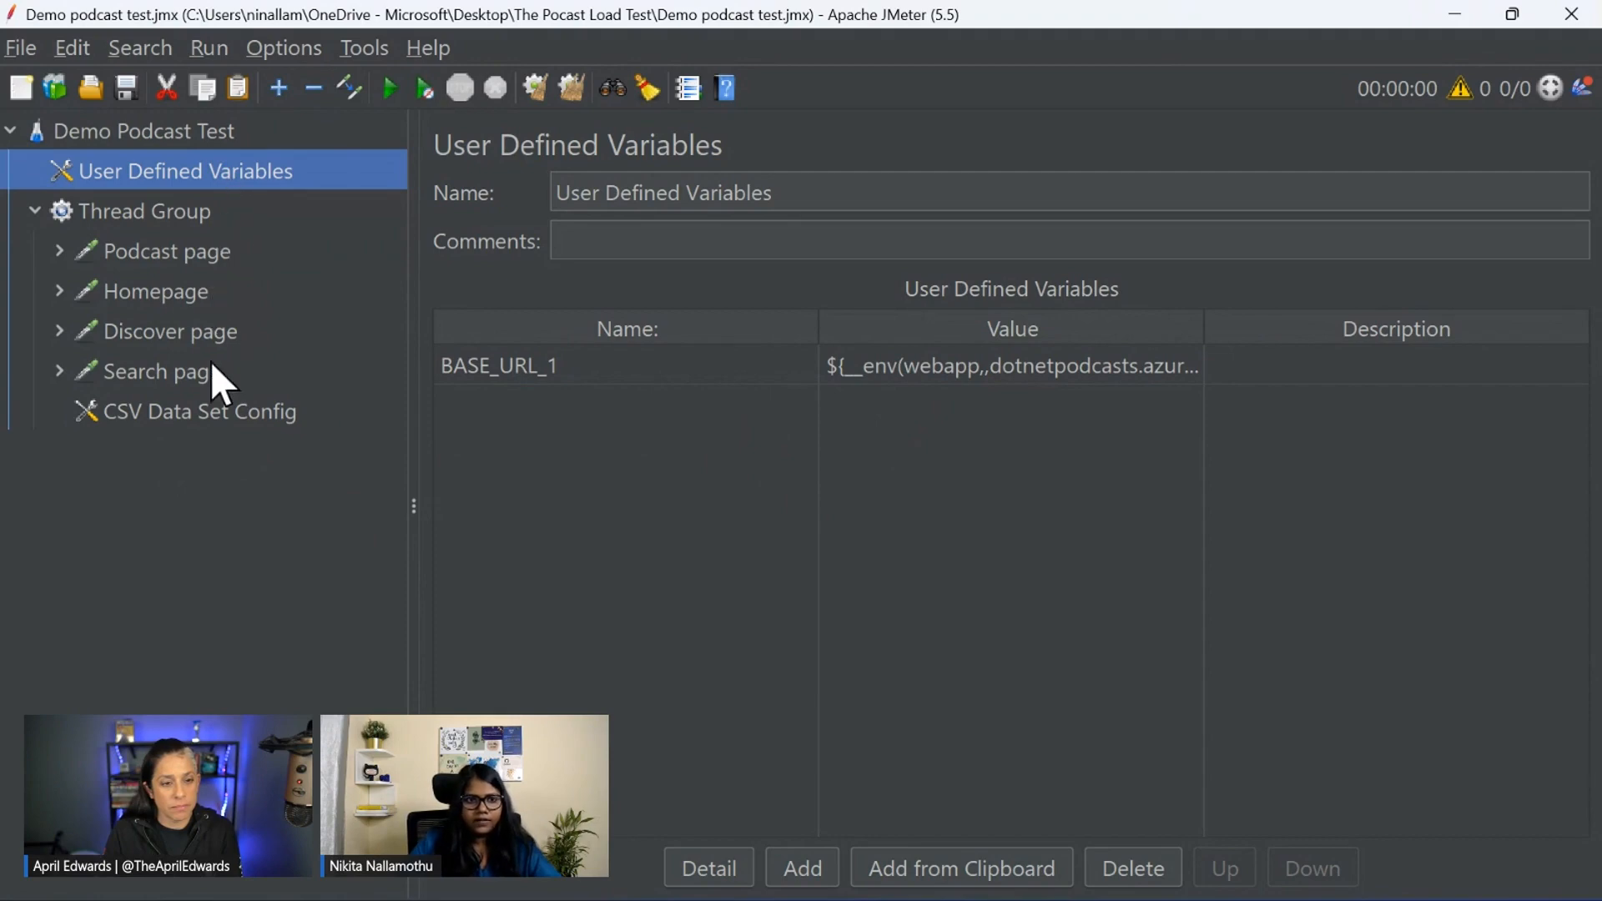
click(1450, 15)
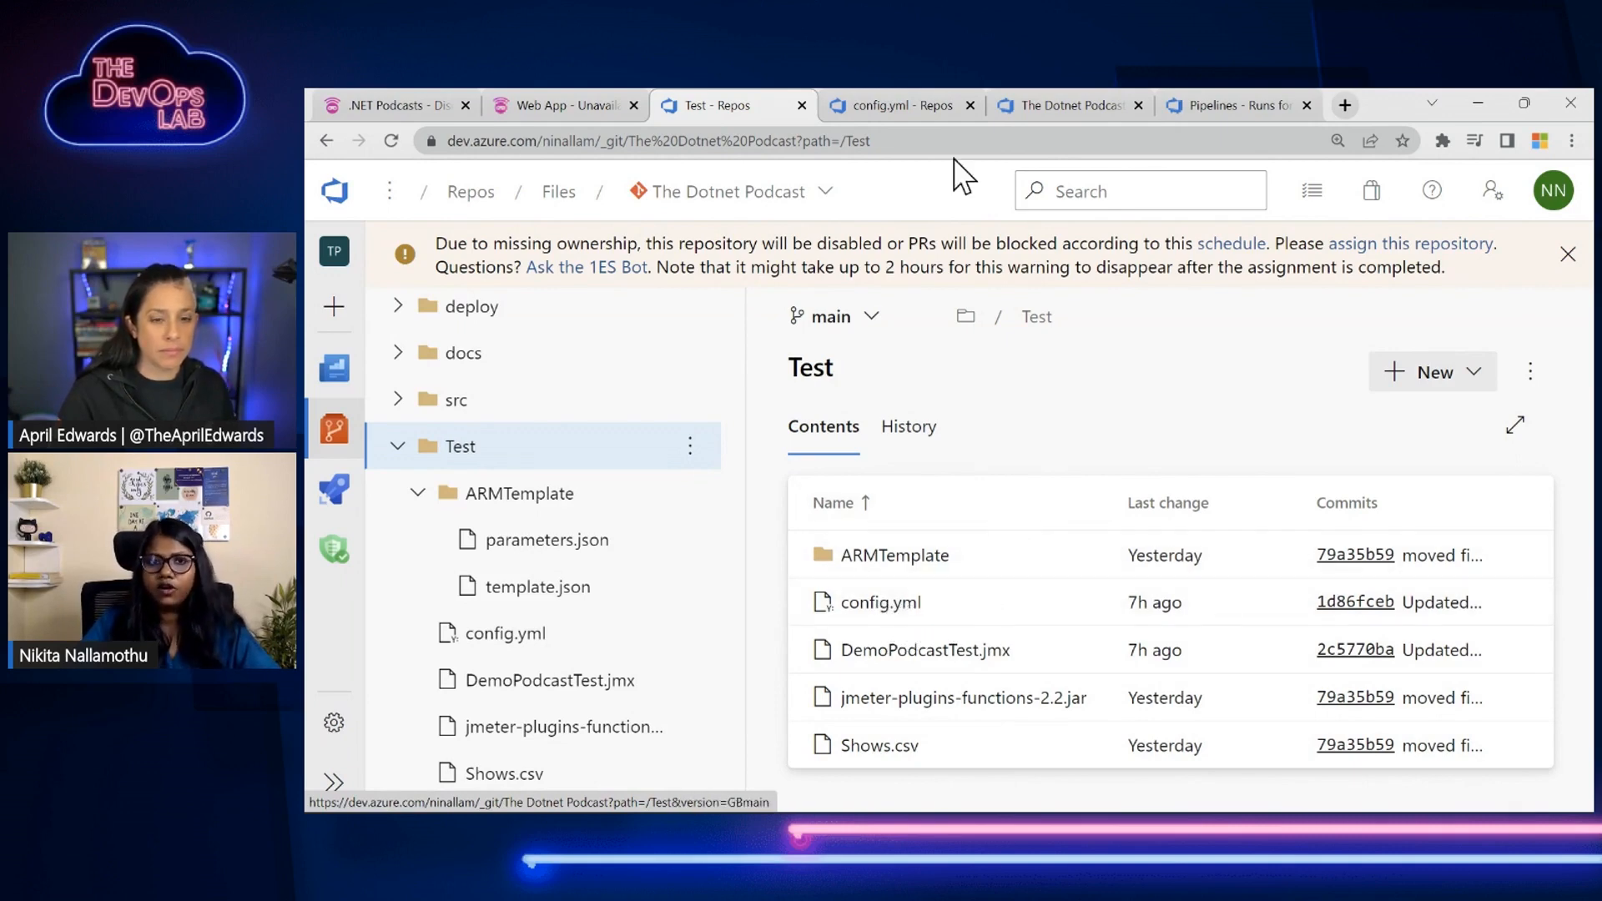
- Open the load test's config.yml and review its certificate, subnet and failure criteria settings
click(913, 107)
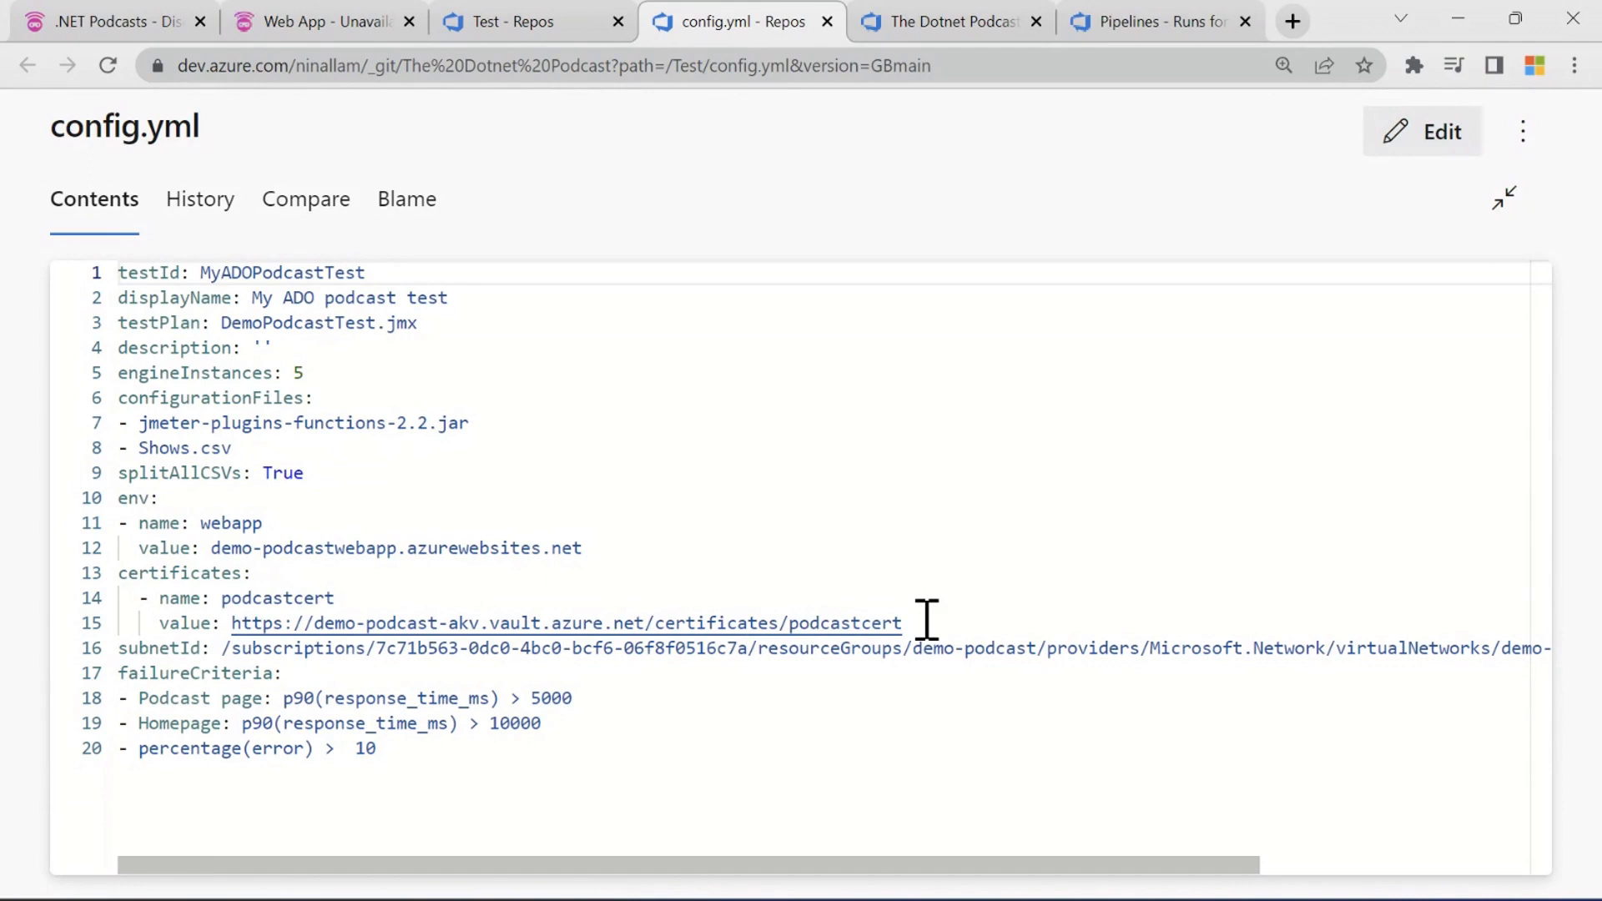
click(869, 676)
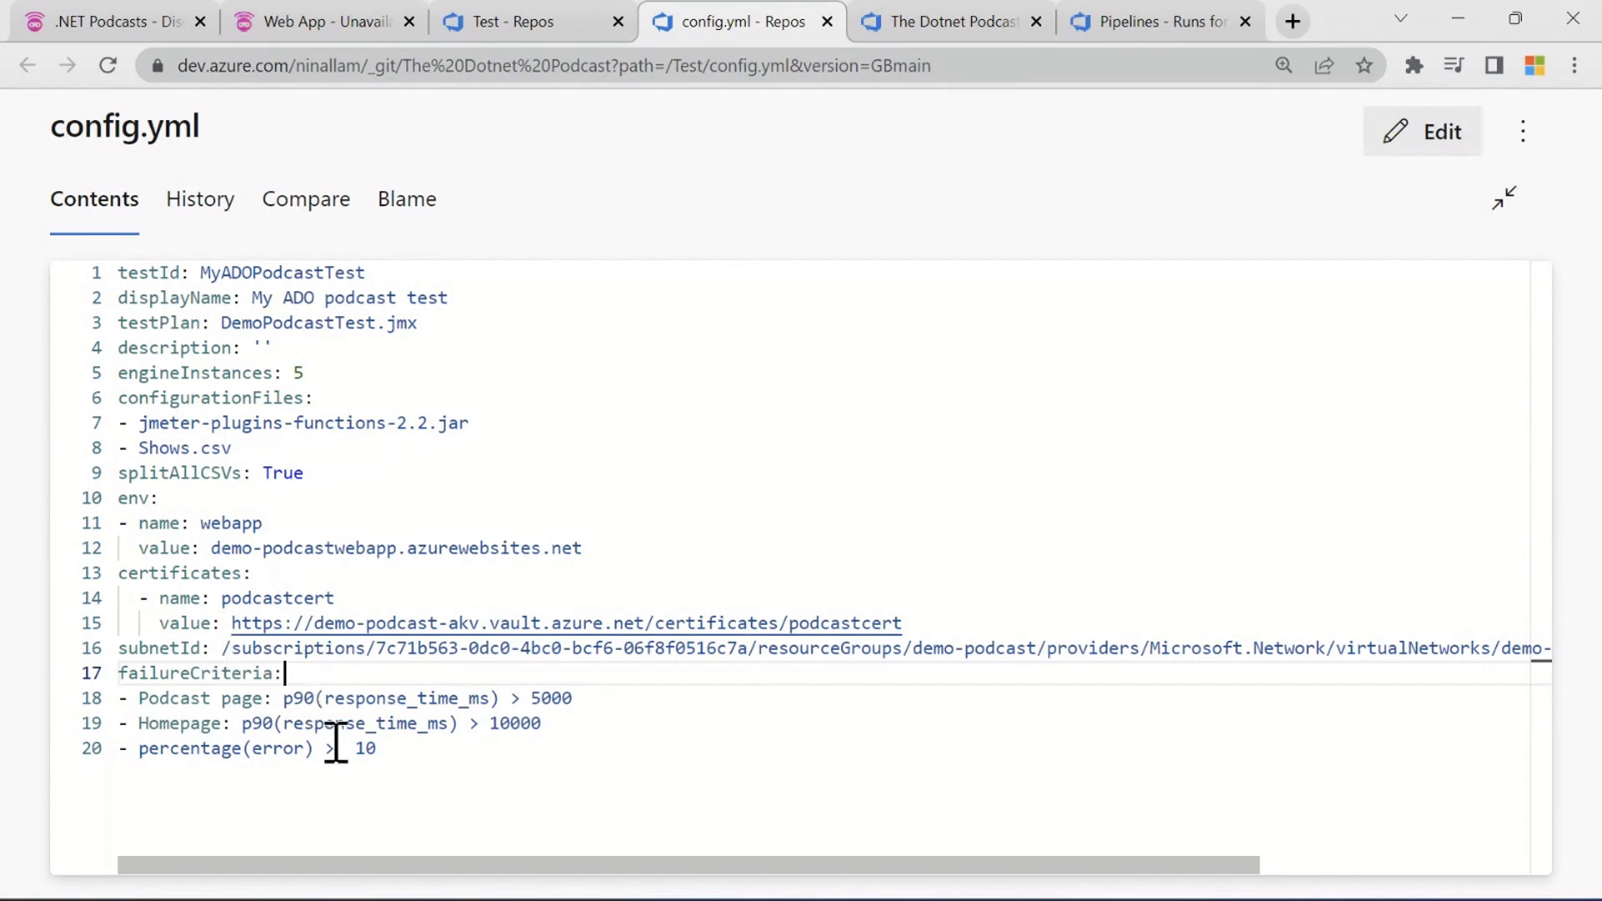
click(407, 758)
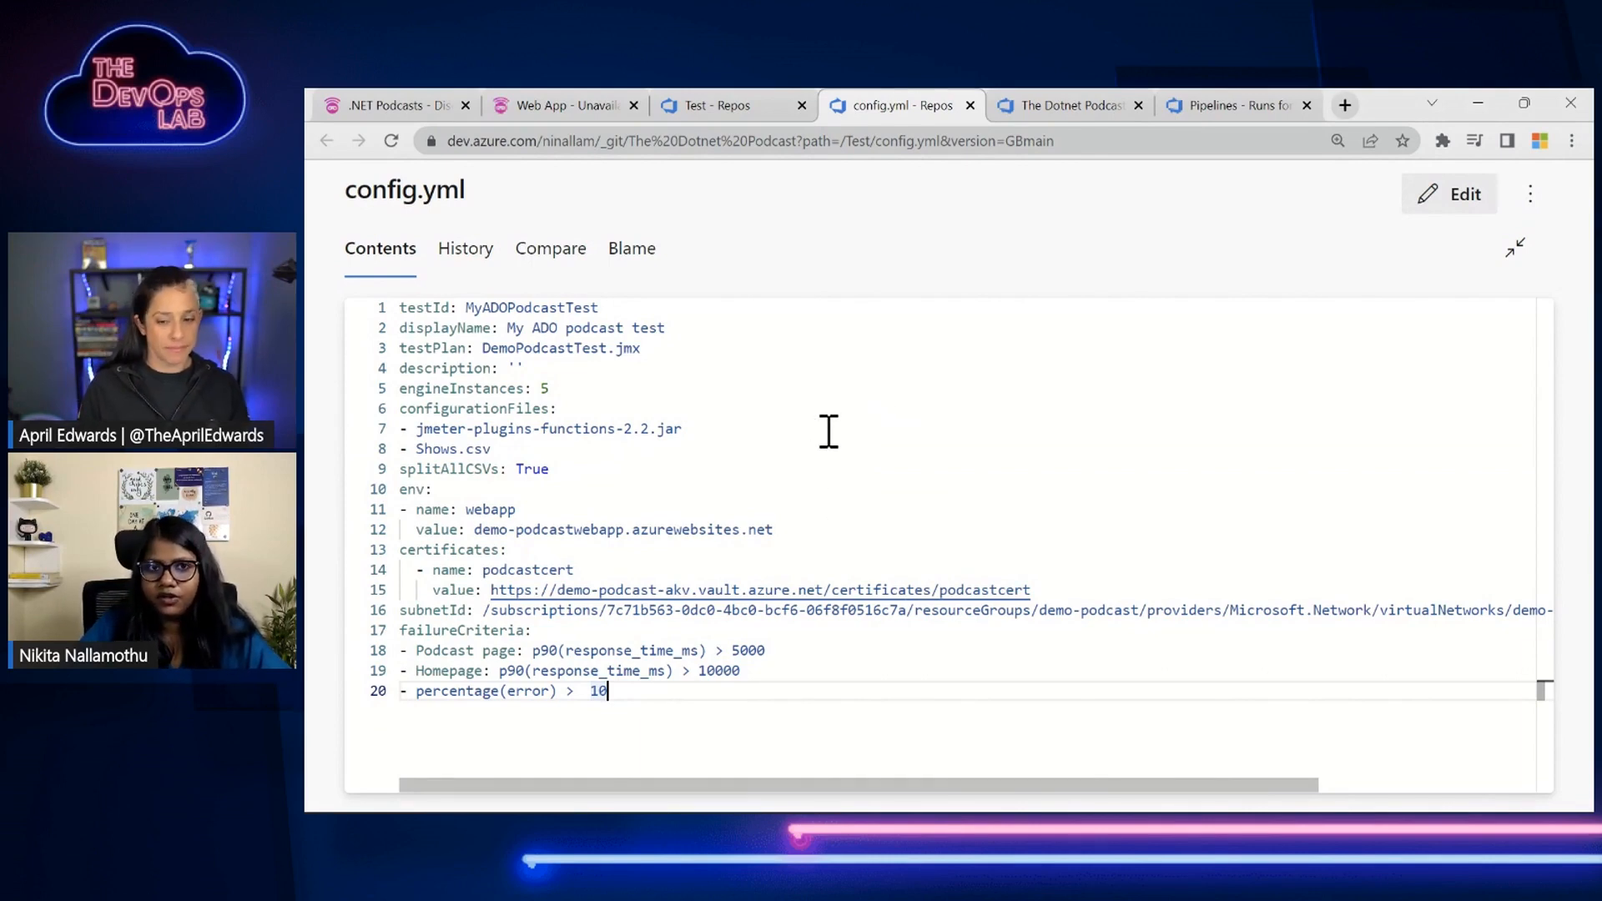
- Examine azure-pipelines.yml, covering its variables, ARM template deployment task, AzureLoadTest task and published results artifact
click(1052, 114)
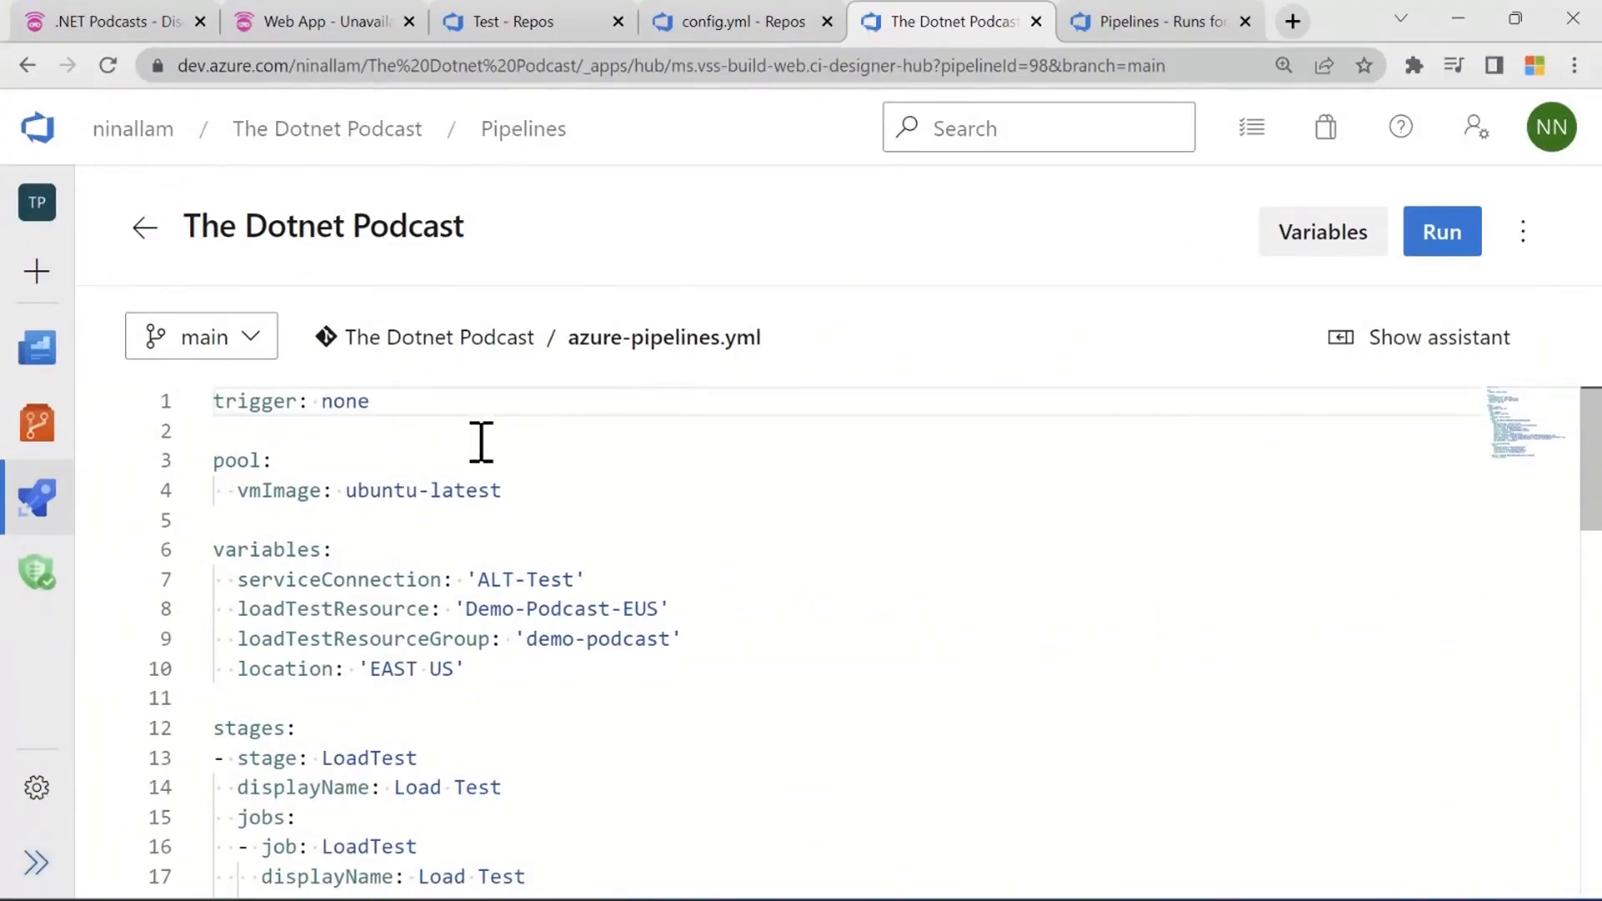
scroll(469, 465, down, 2)
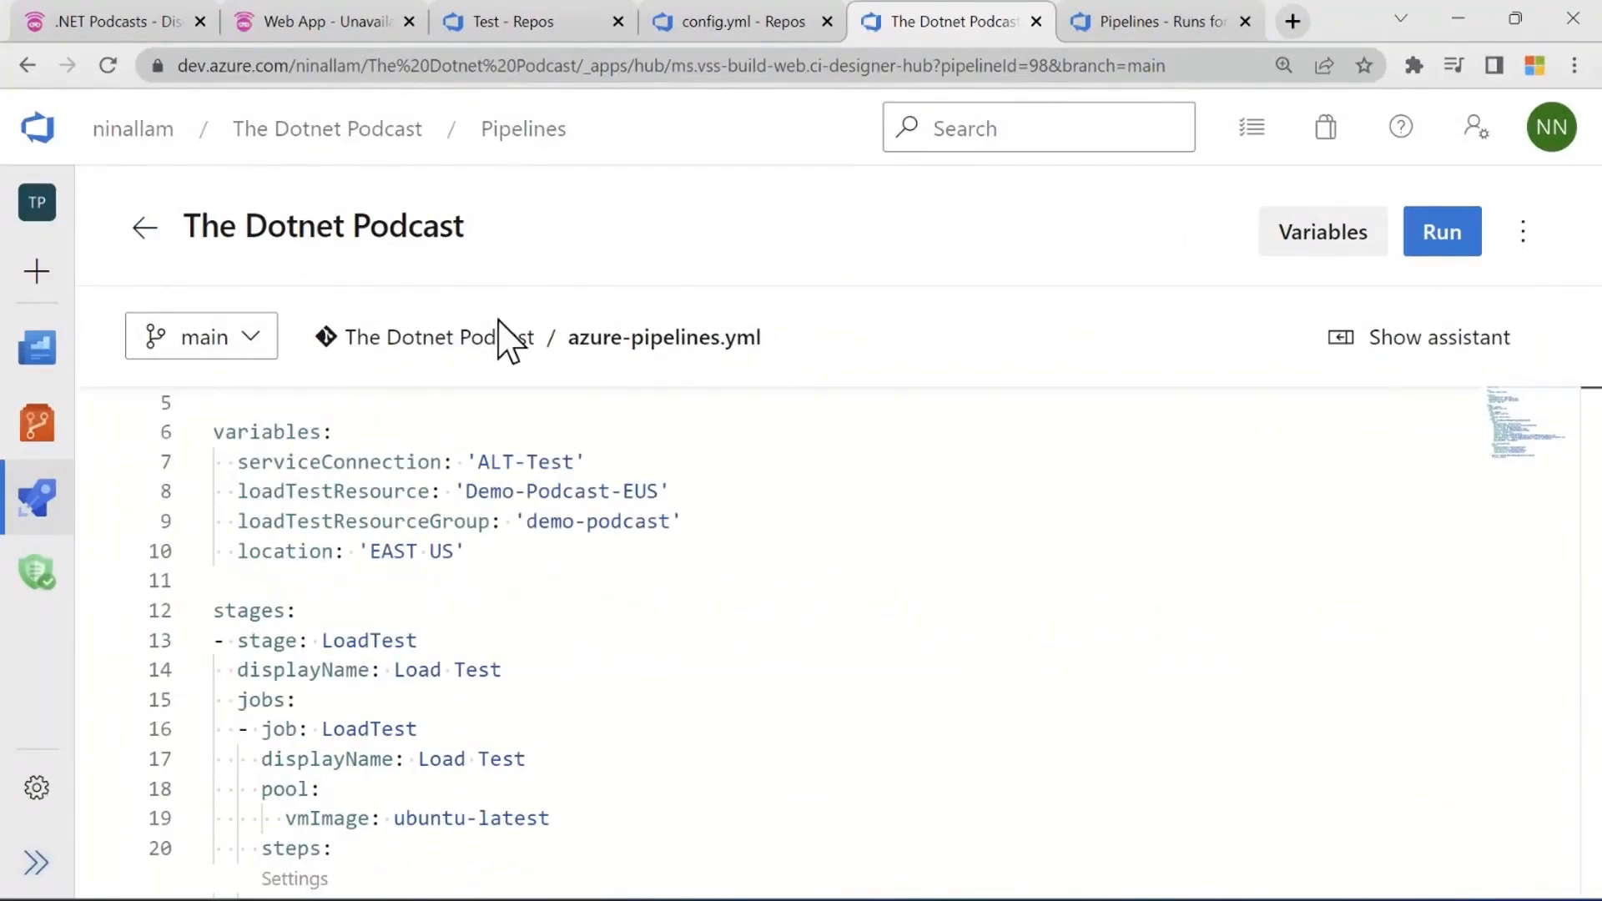
scroll(477, 551, down, 2)
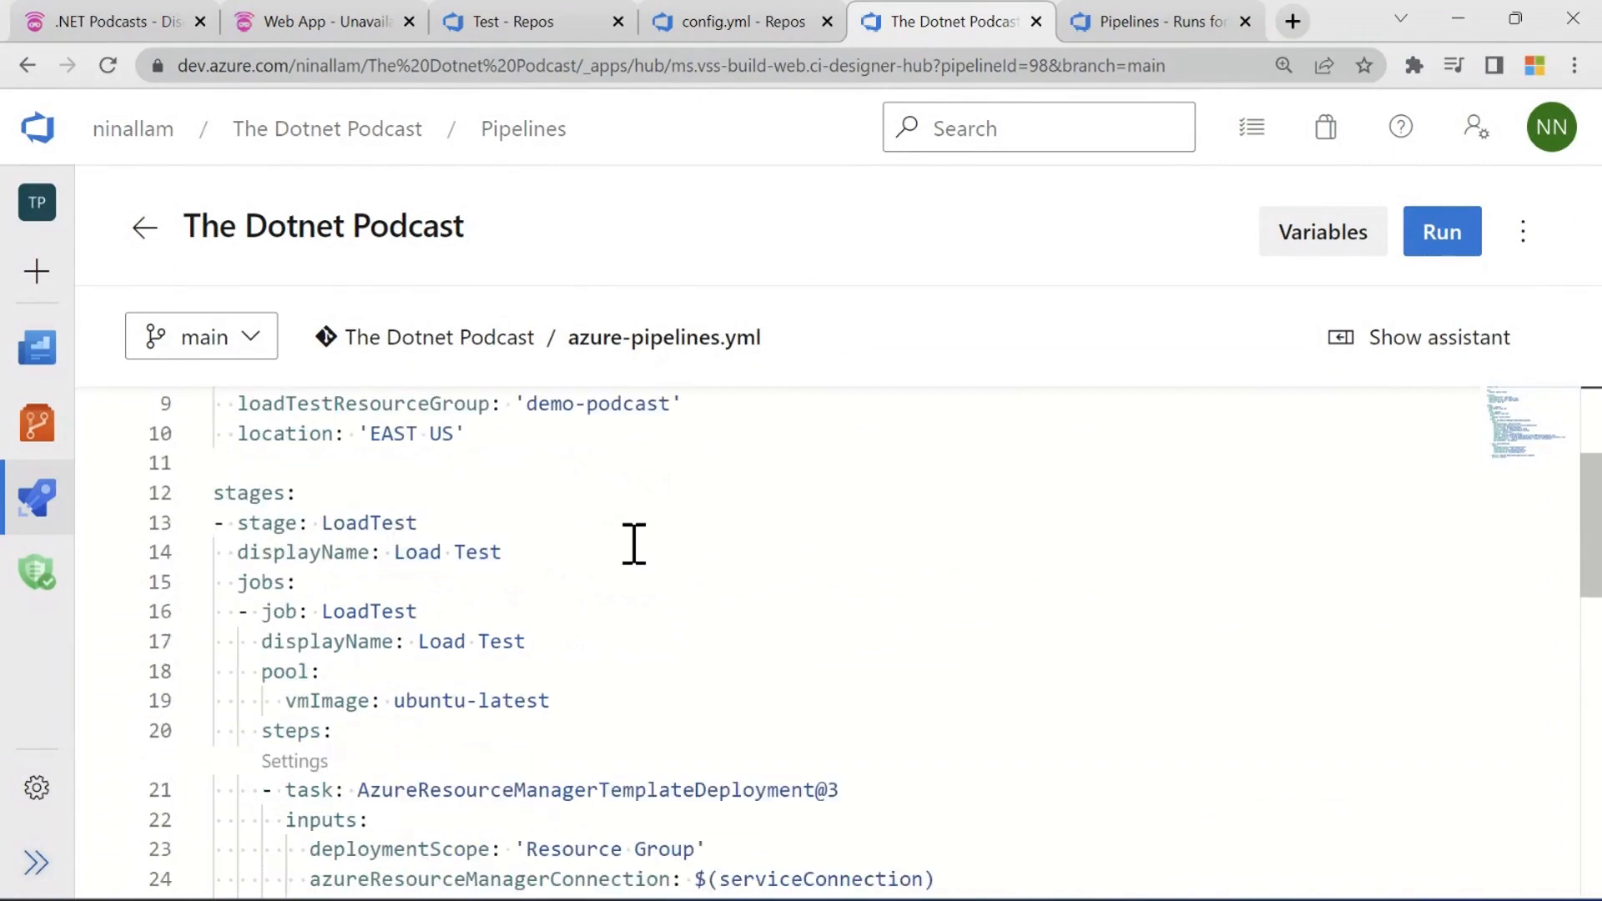
scroll(630, 545, down, 2)
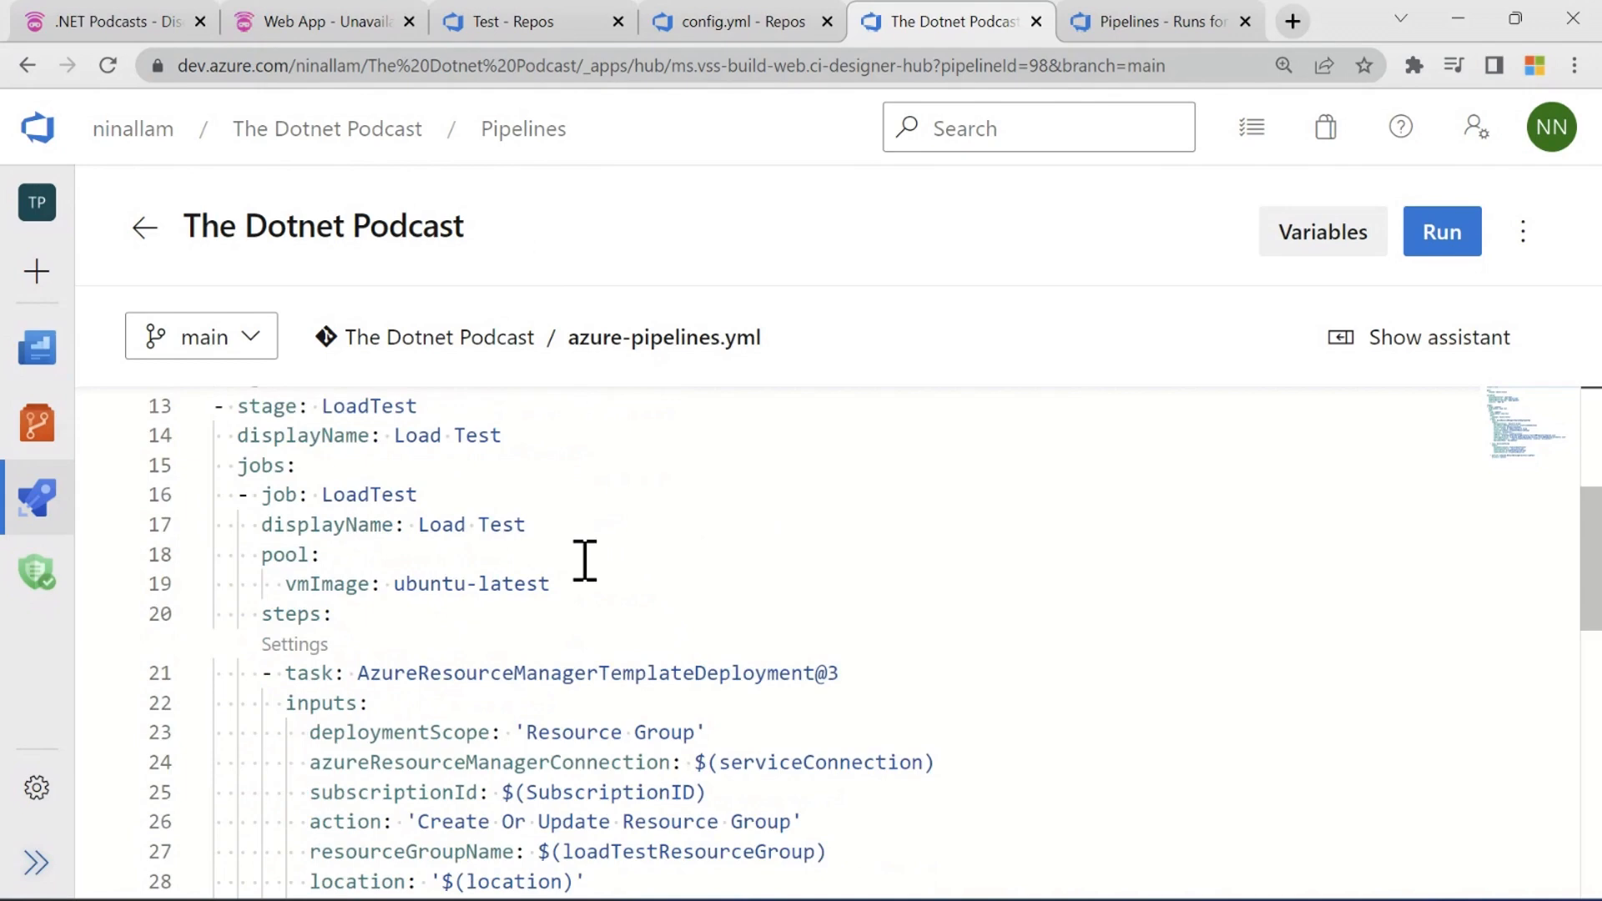
scroll(585, 561, down, 2)
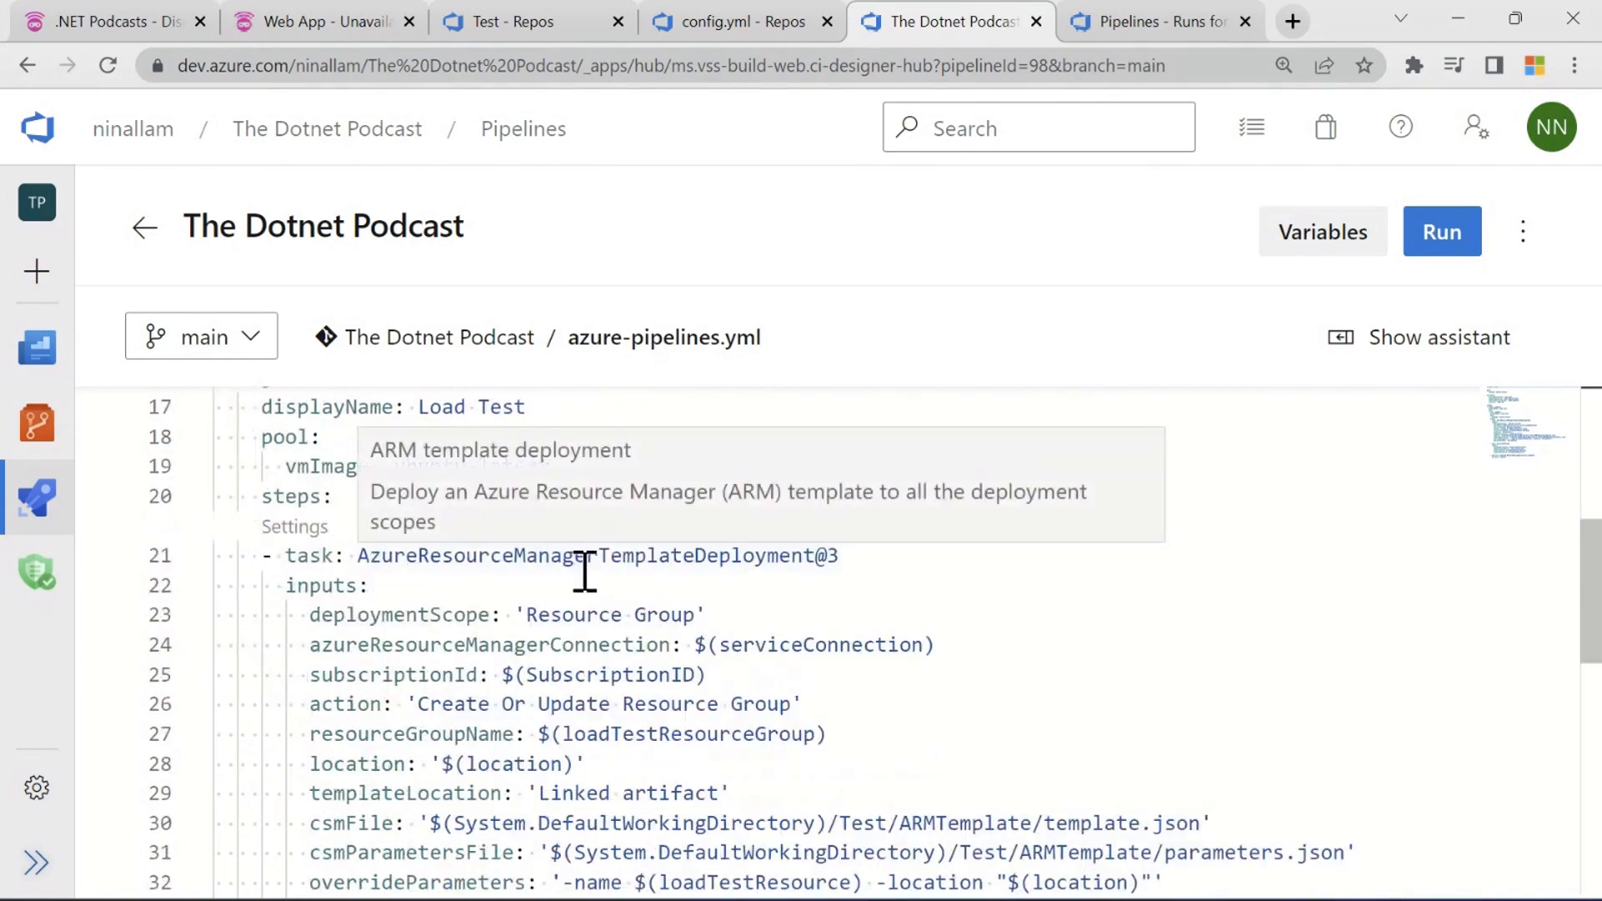
scroll(753, 599, down, 2)
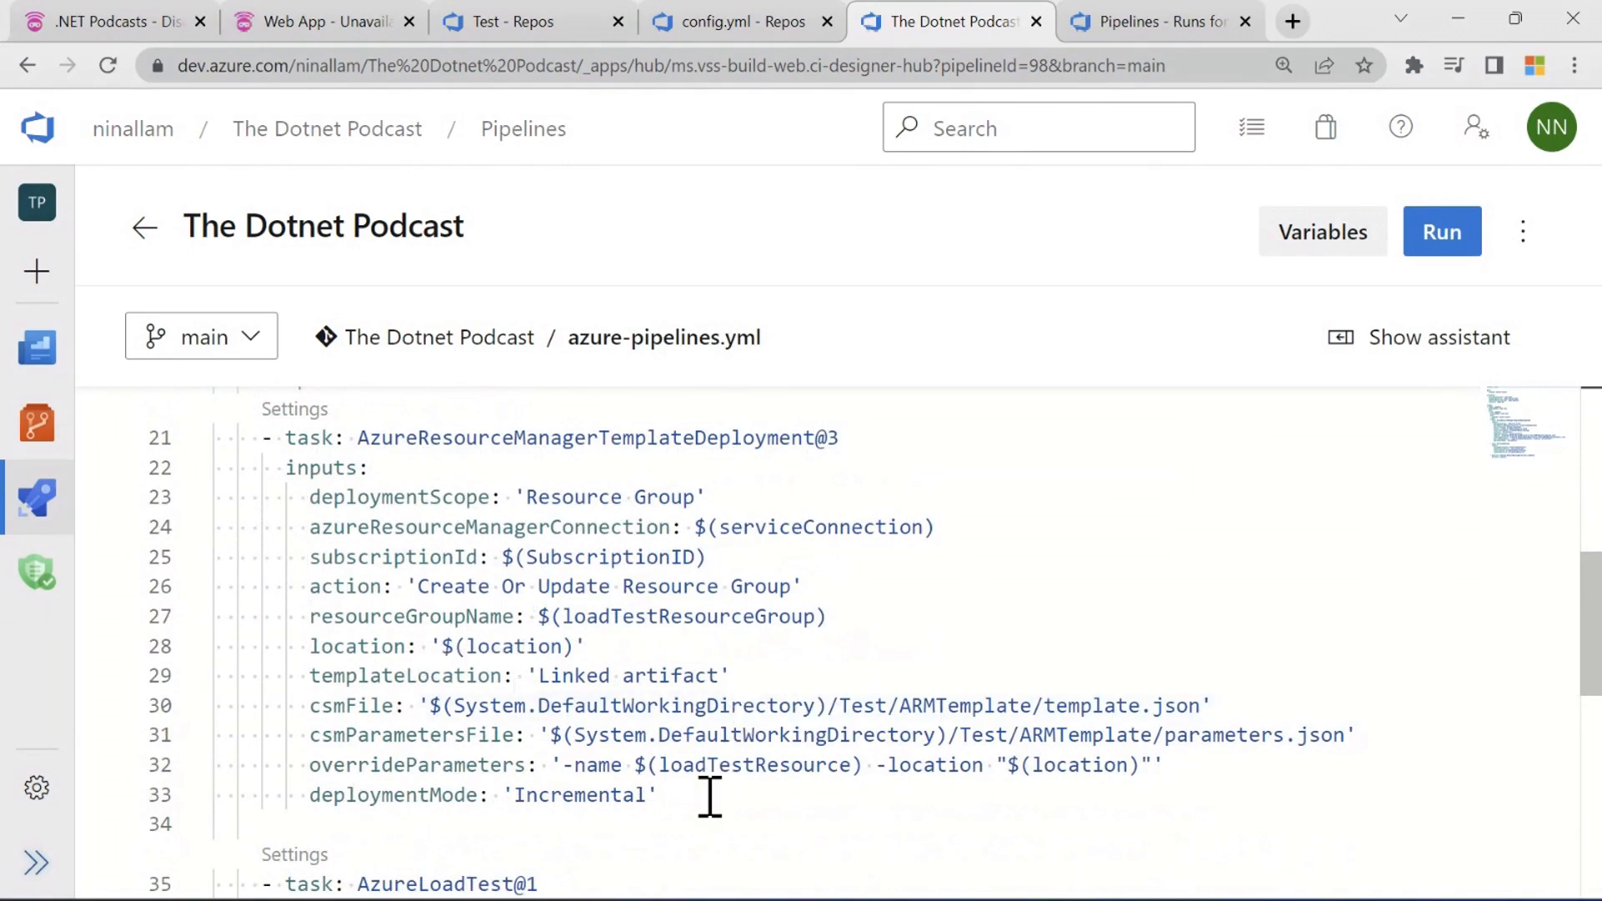
scroll(698, 646, down, 3)
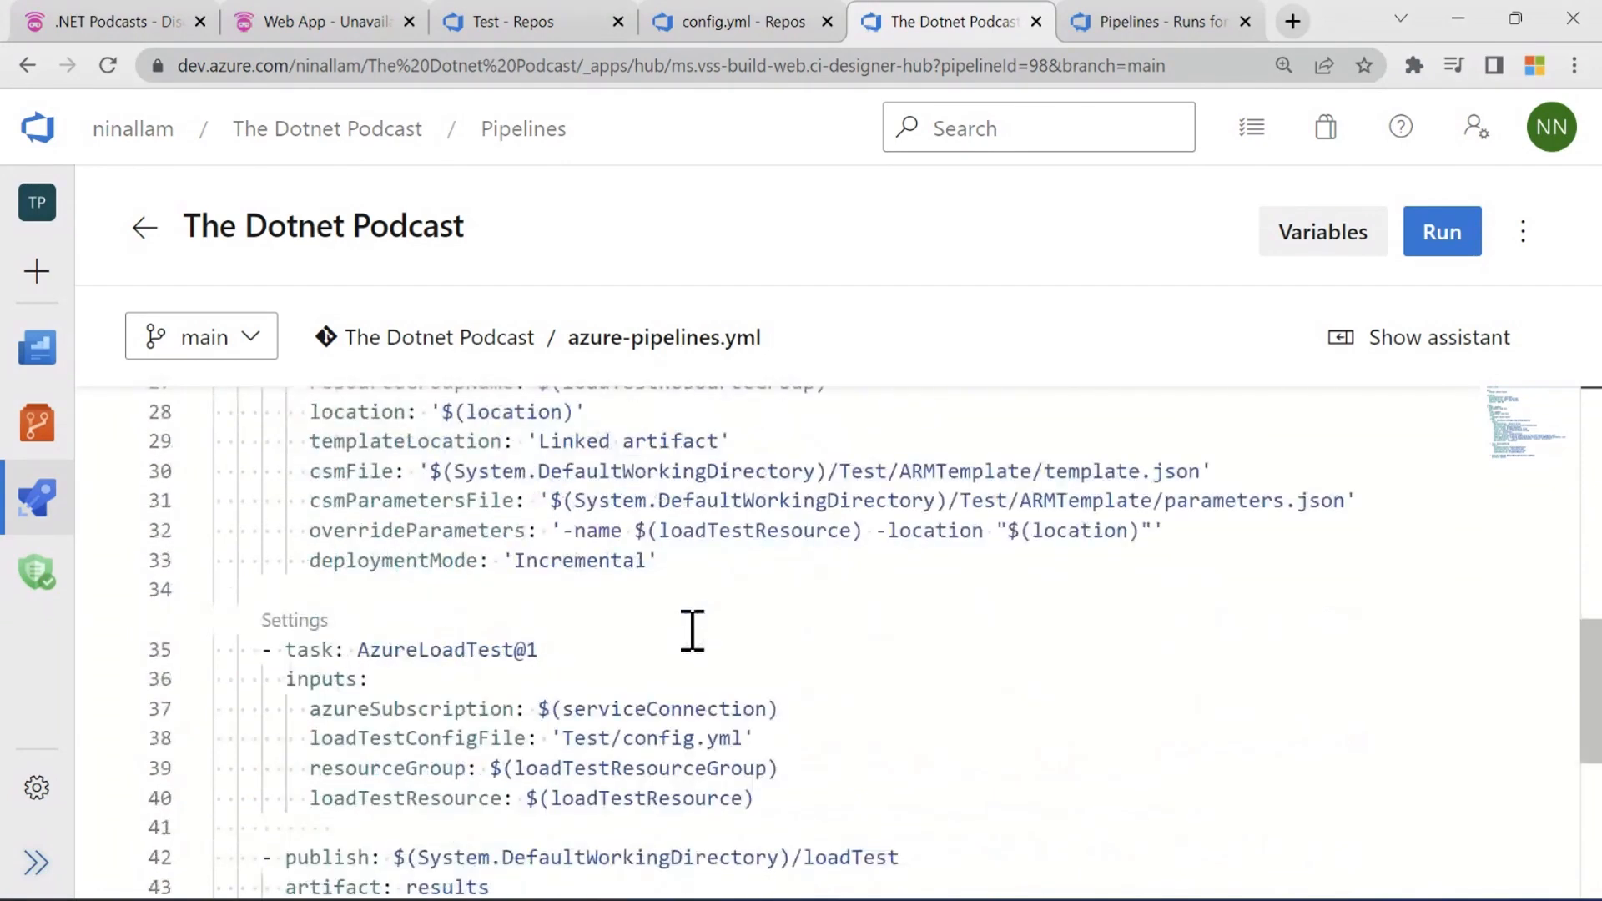
scroll(692, 631, down, 2)
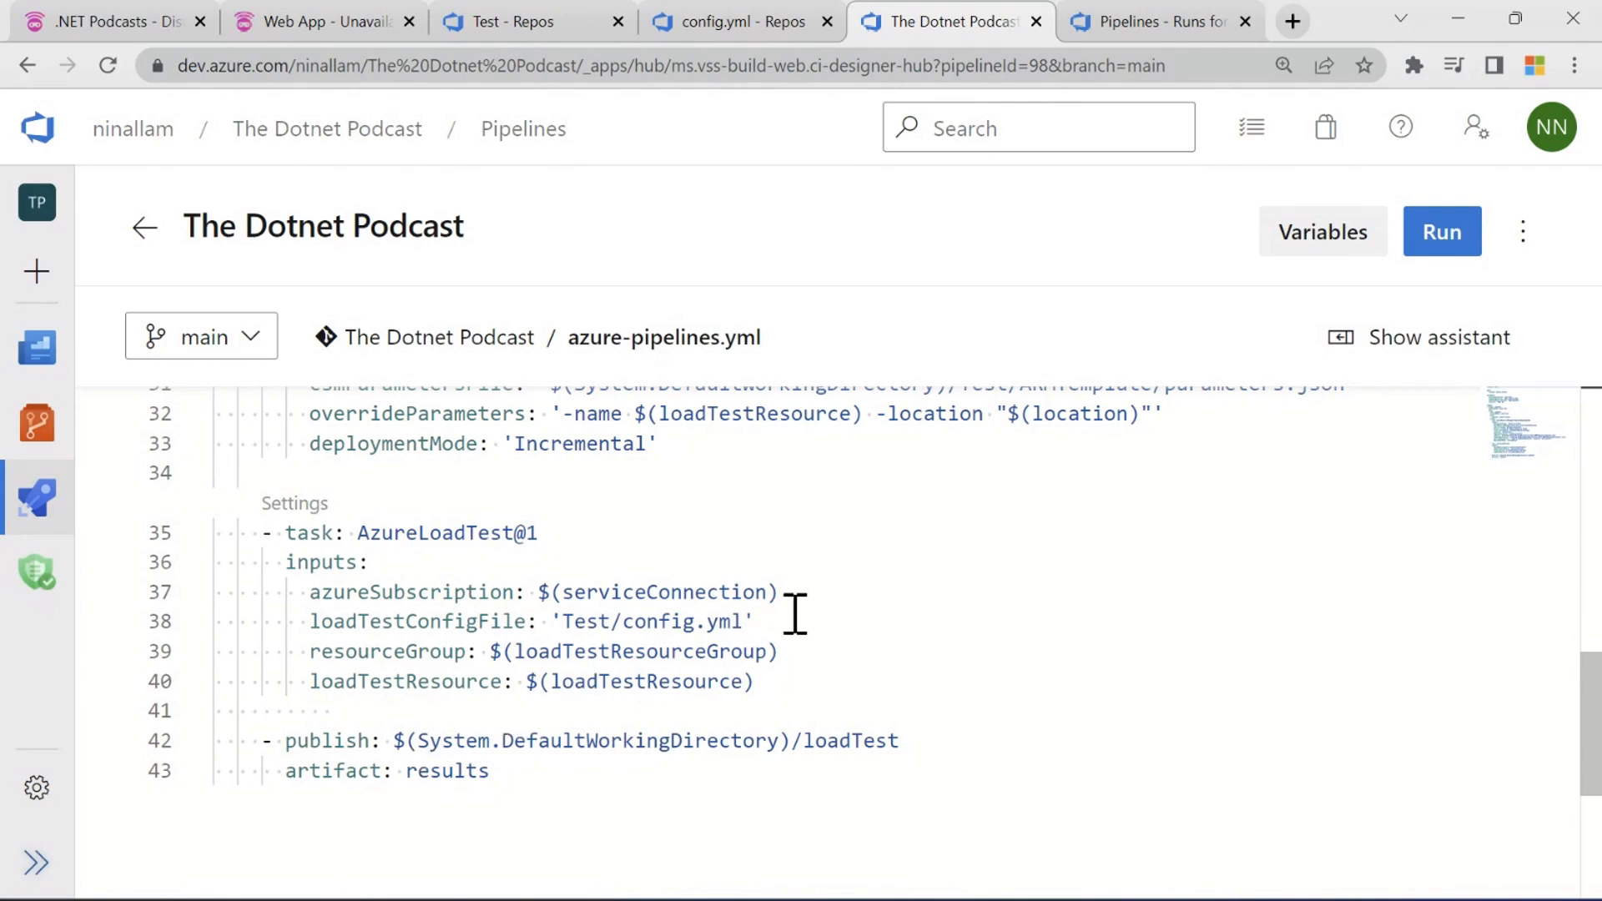
scroll(795, 615, up, 4)
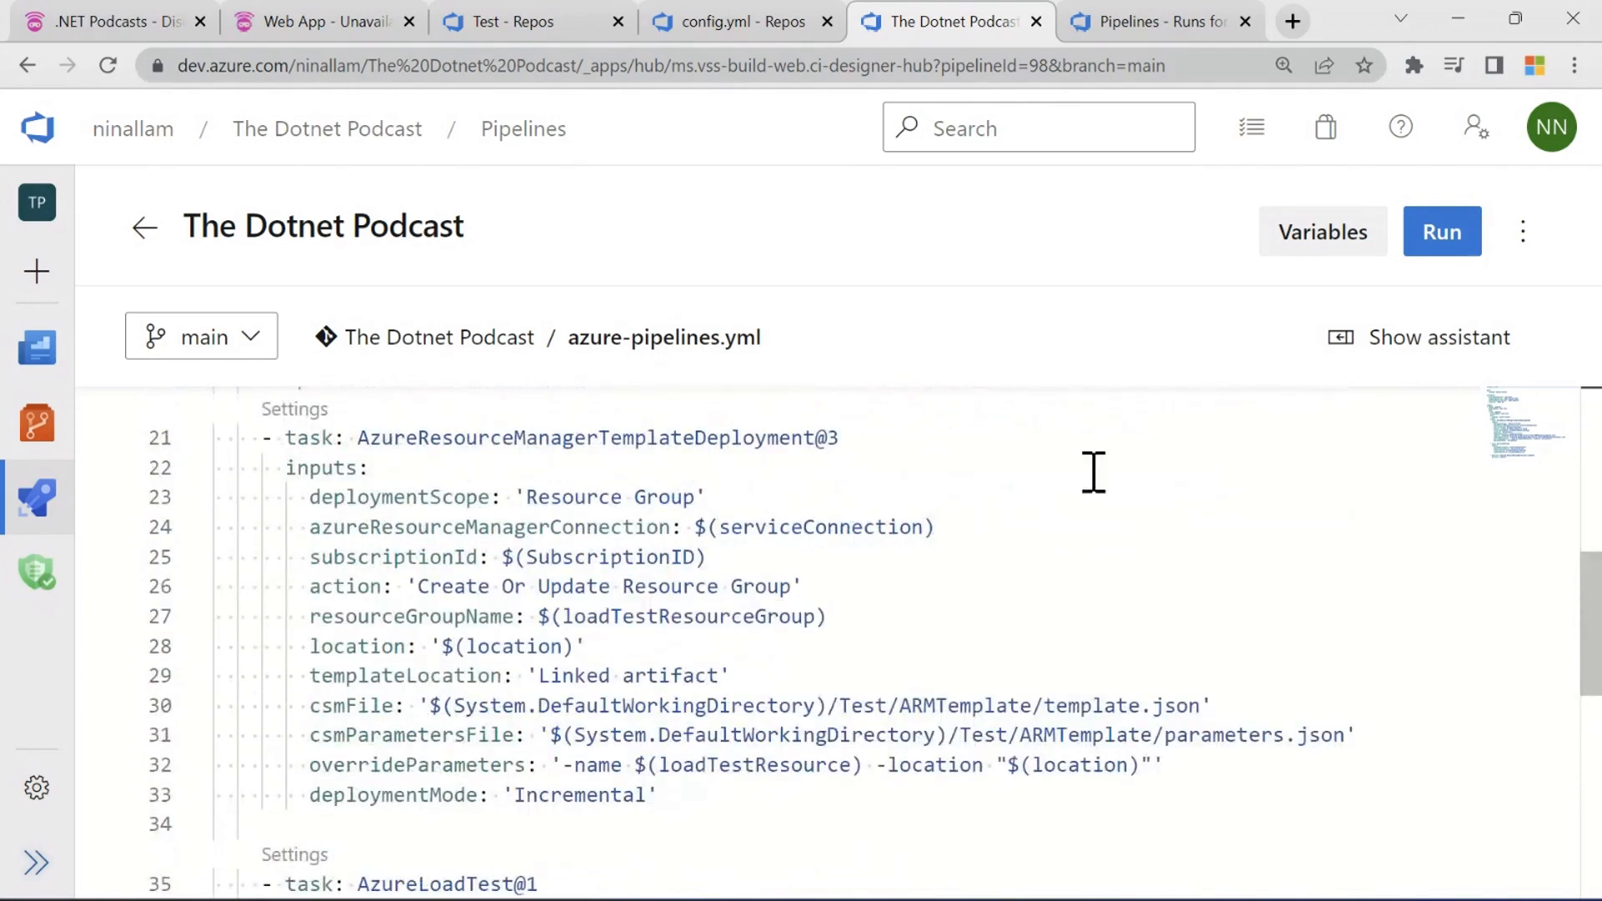
scroll(901, 573, up, 5)
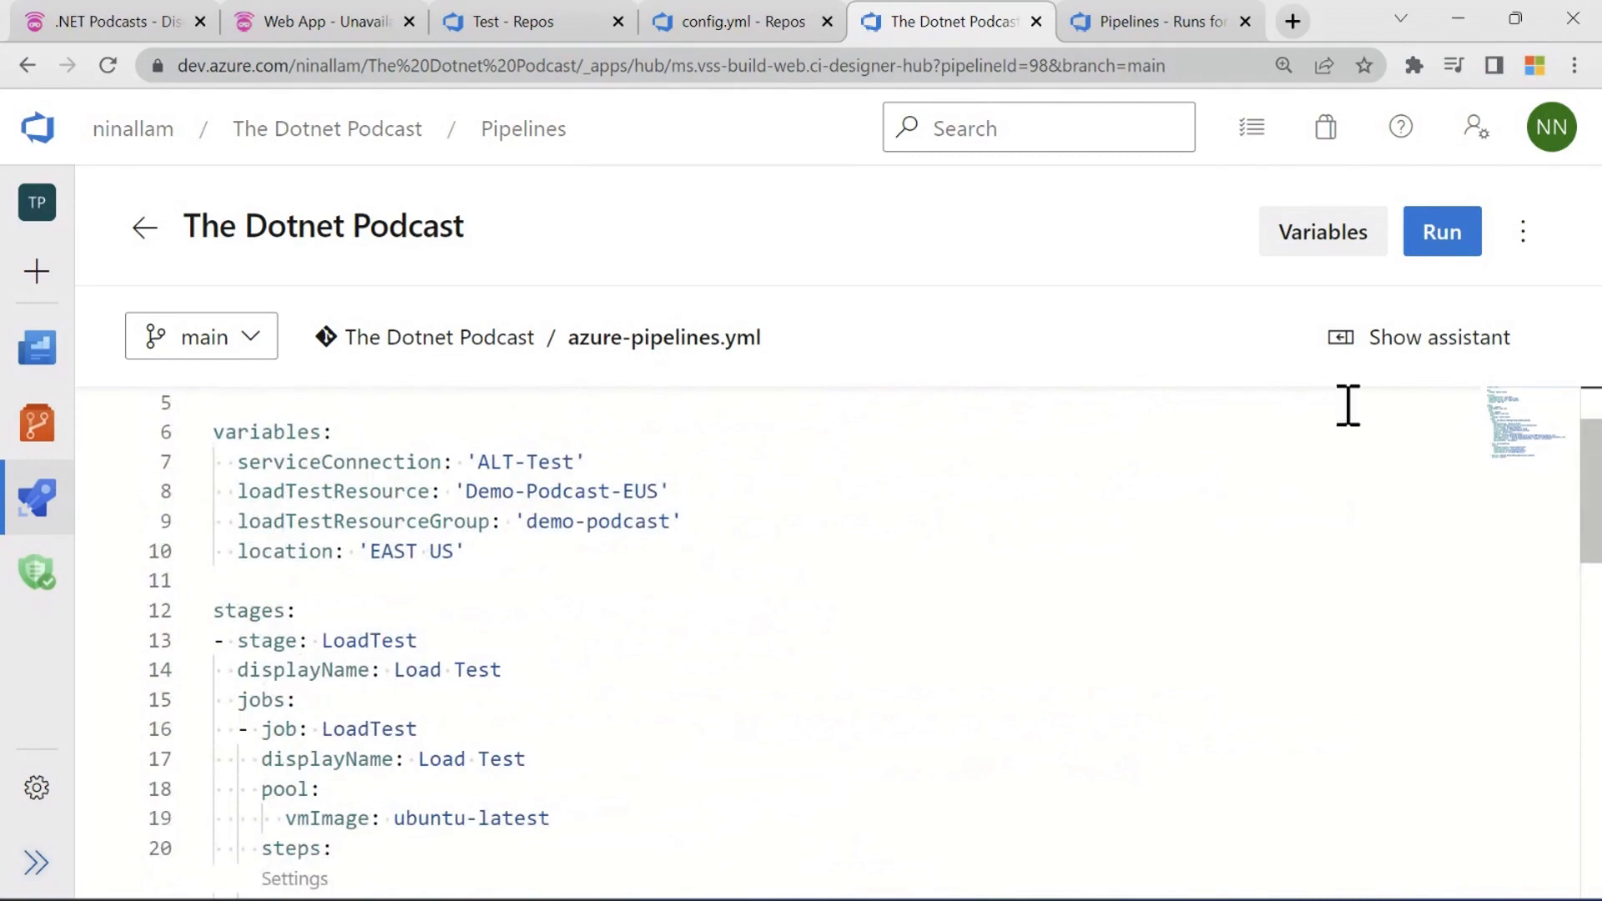
- Run The Dotnet Podcast pipeline on the main branch with the default options and open the run's Load Test job
click(1428, 244)
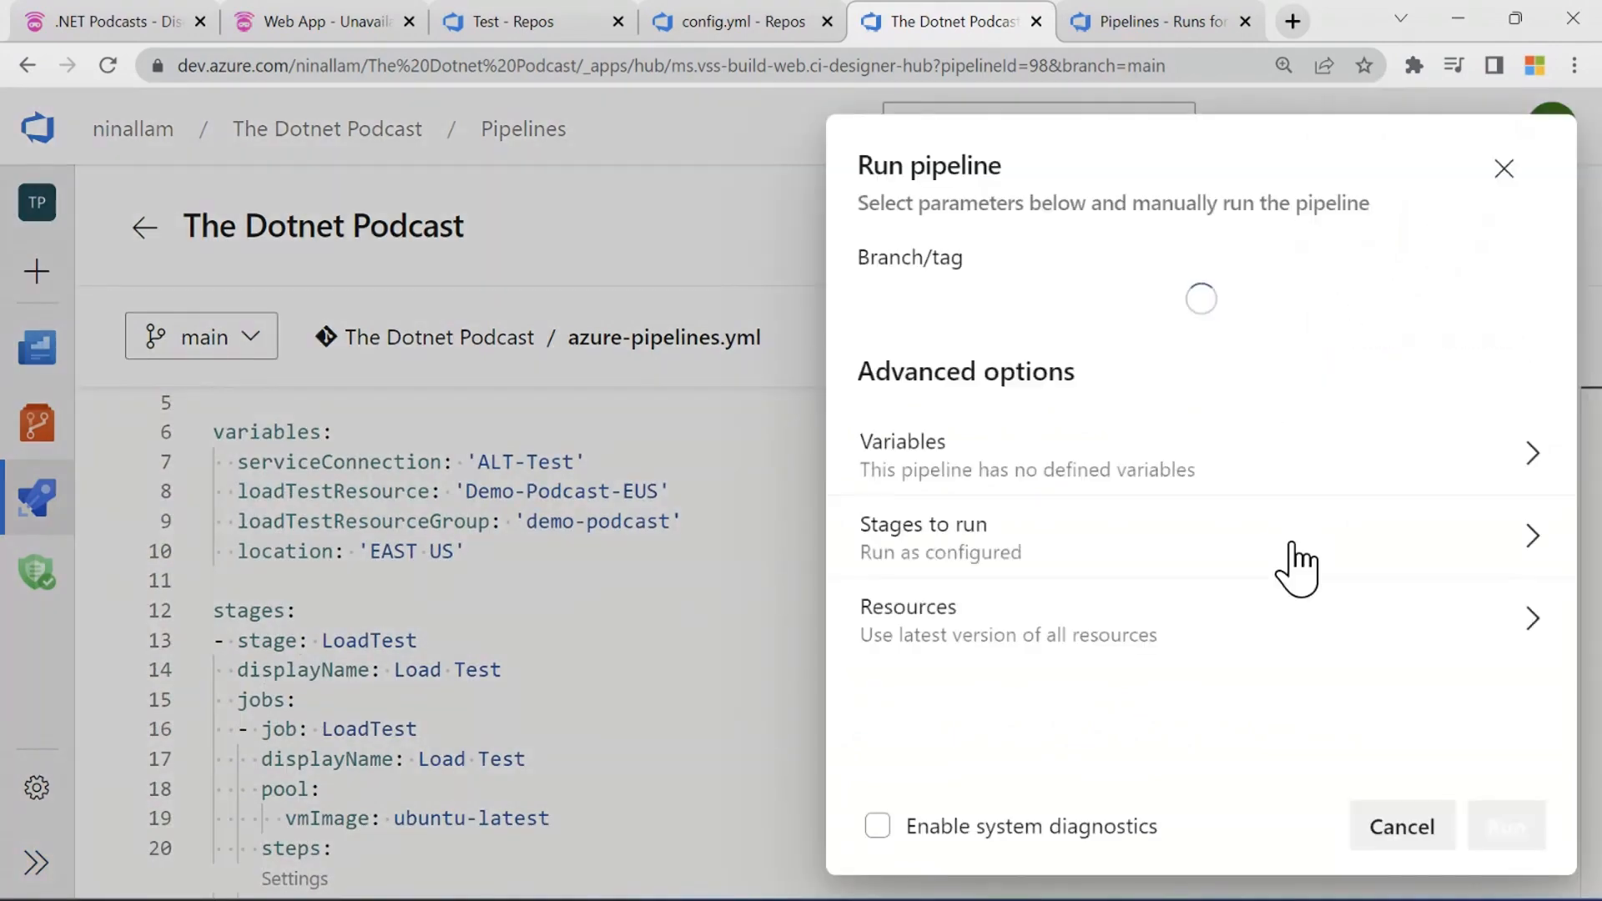
click(1506, 830)
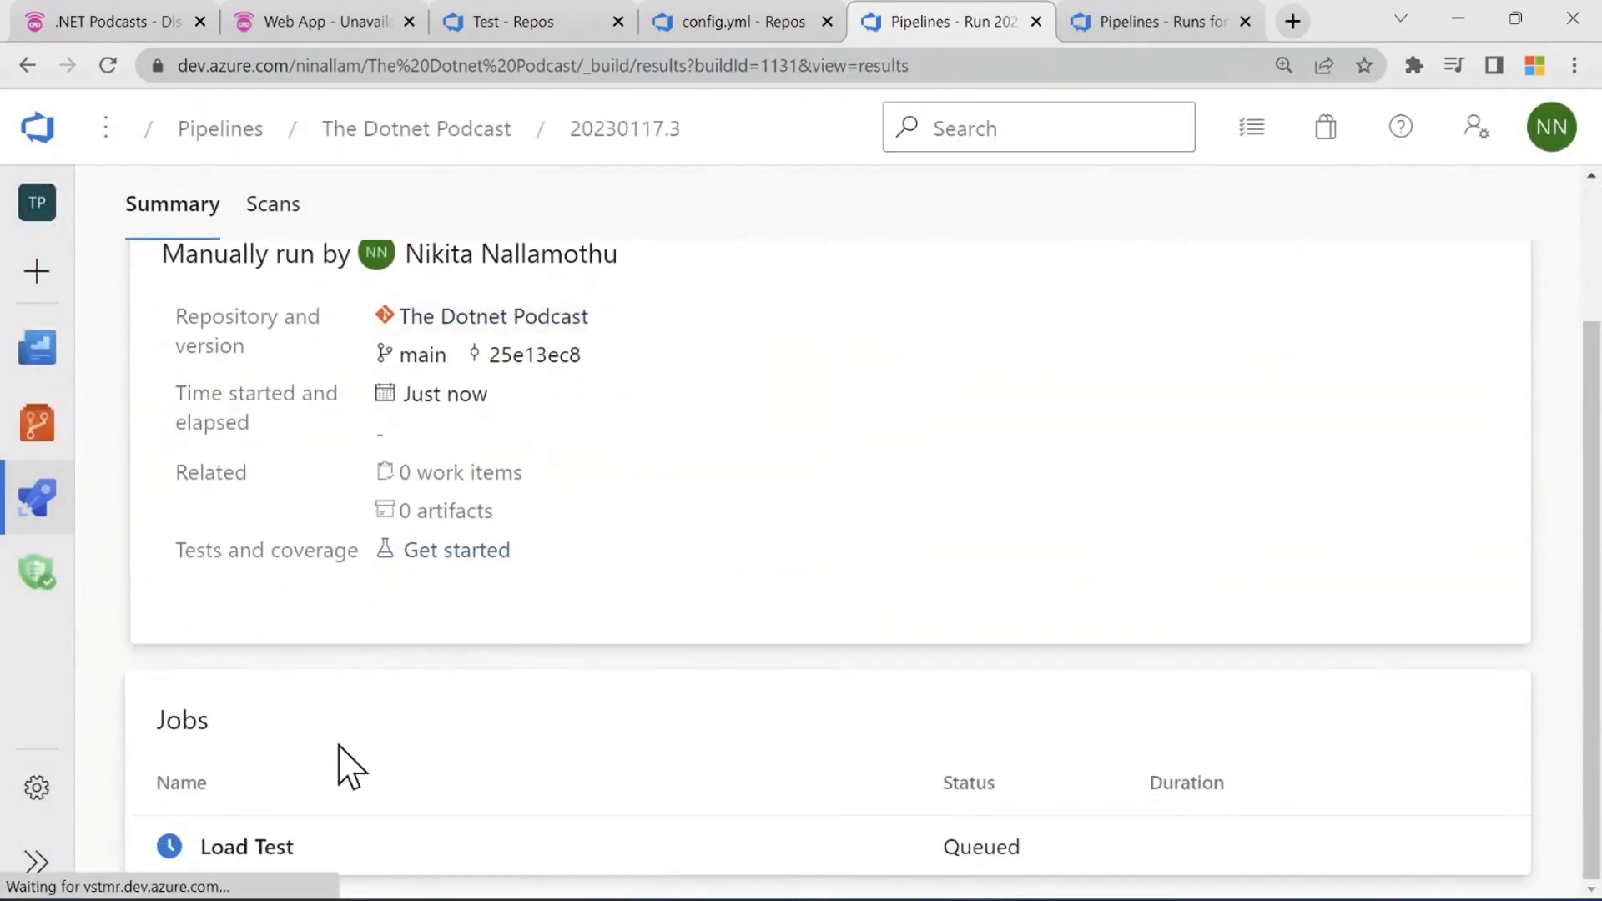
click(267, 860)
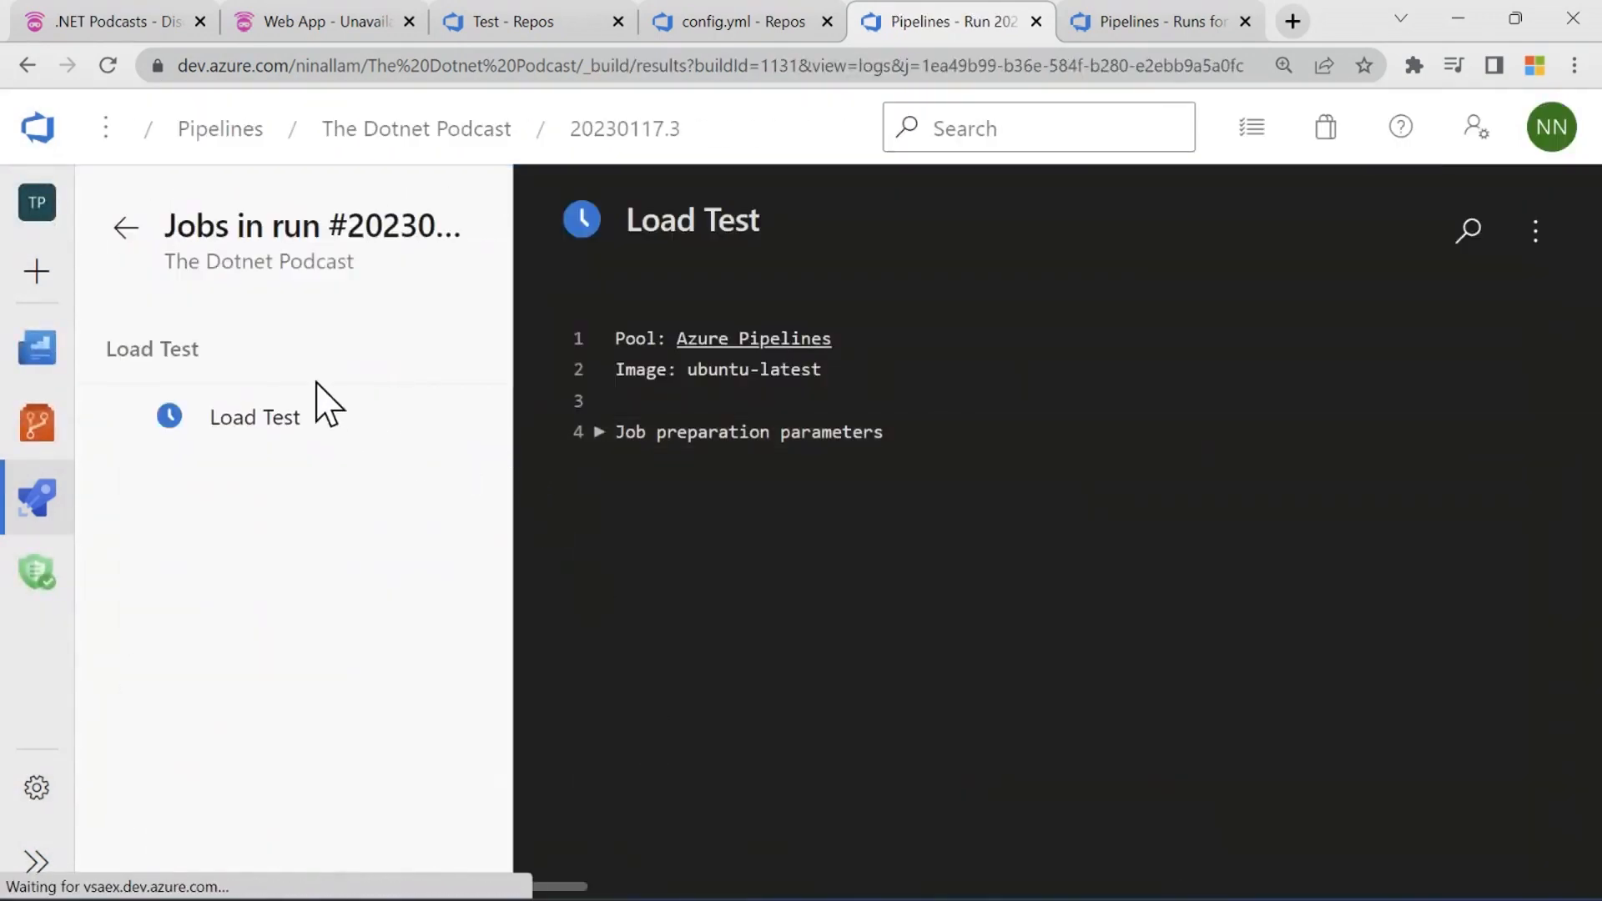
click(242, 417)
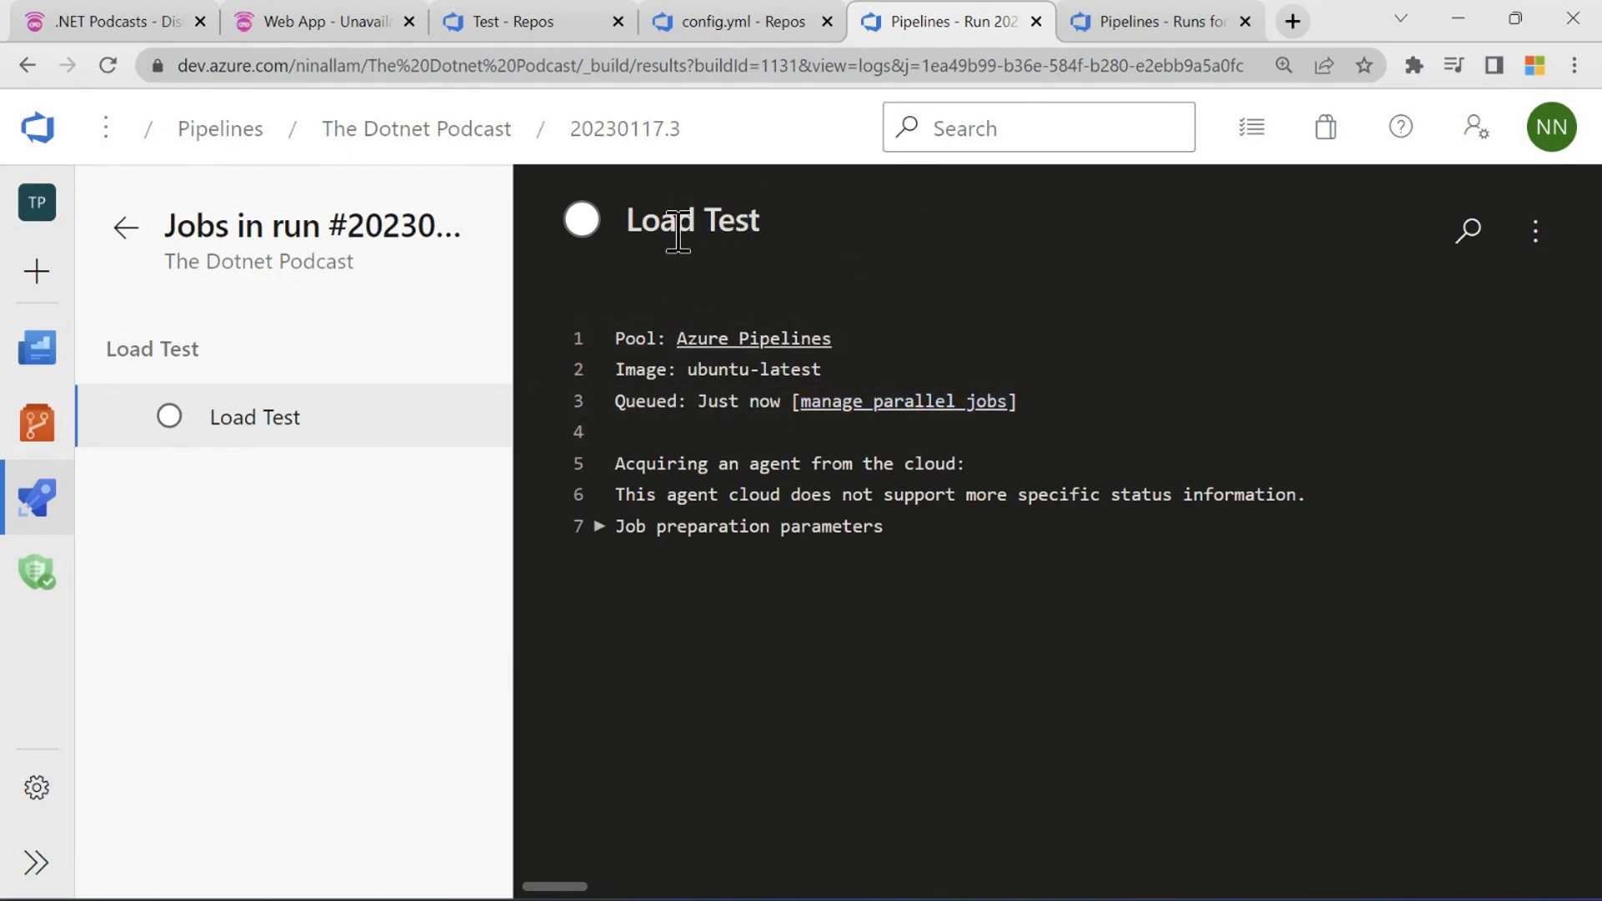
- Open the pipeline's run list in a new browser tab and view the AzureLoadTest error log of run #20230117.2
right_click(413, 132)
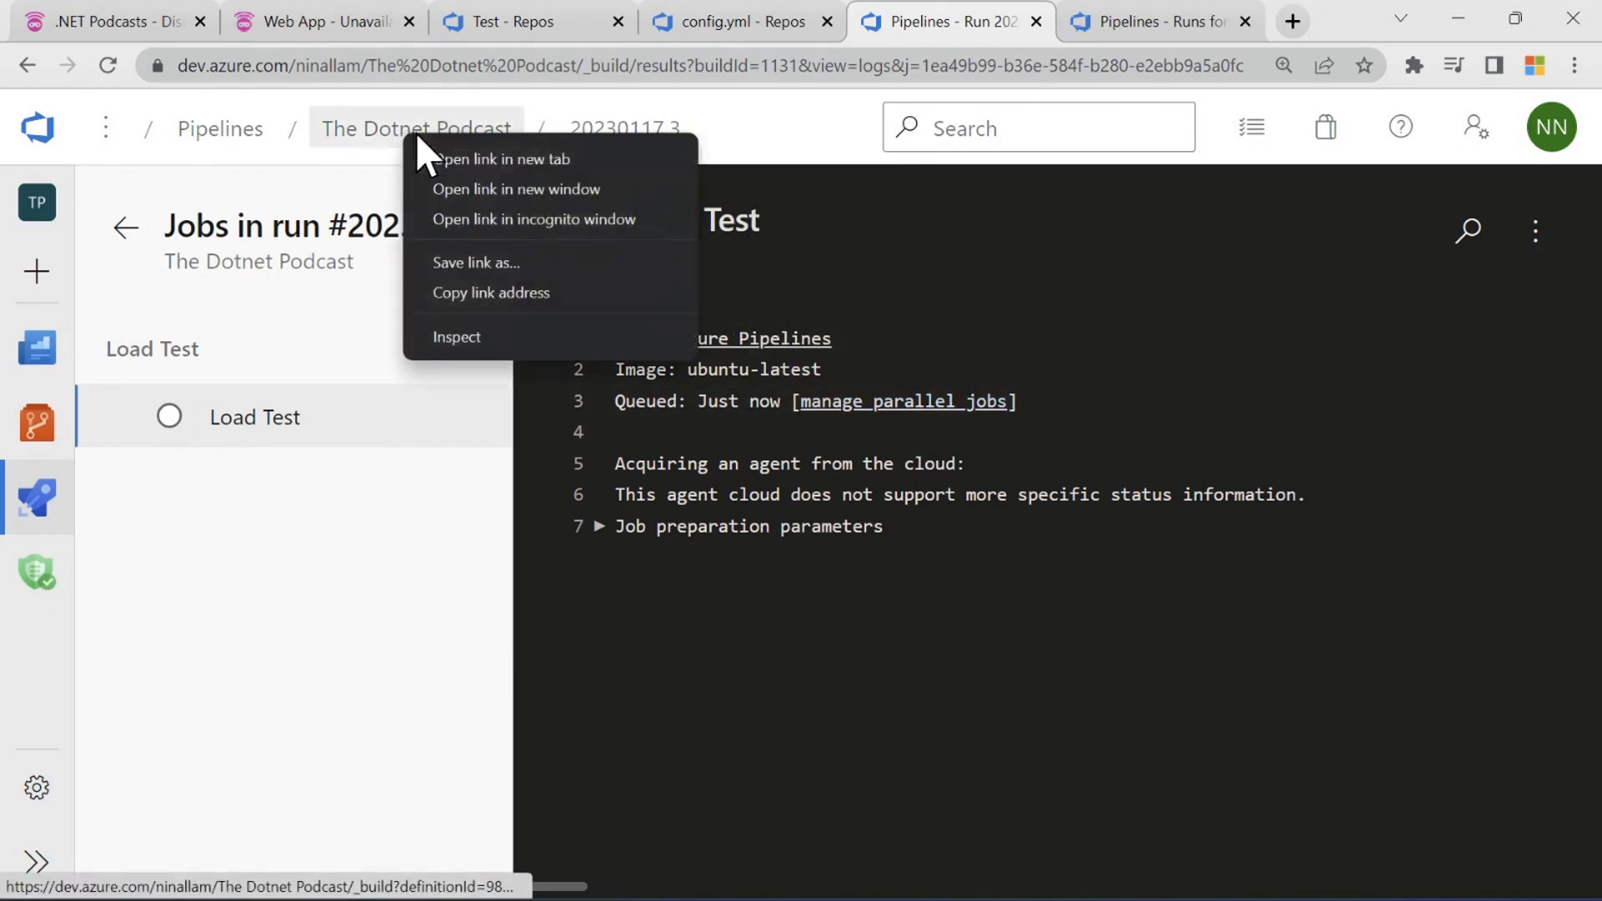
click(573, 160)
click(939, 27)
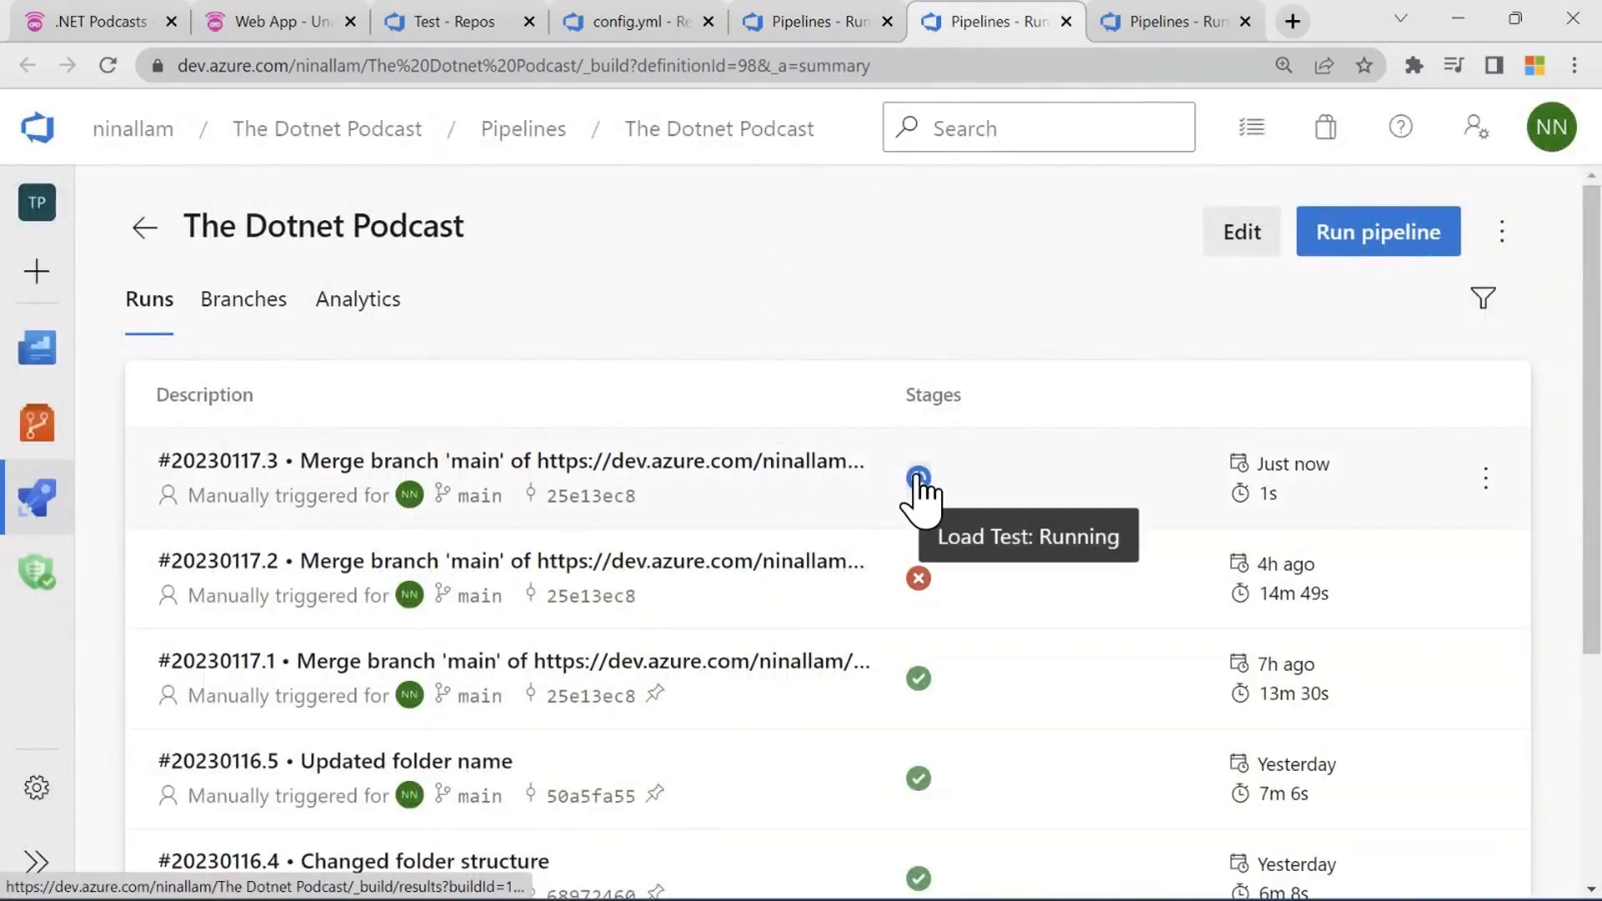
click(802, 602)
scroll(781, 434, down, 8)
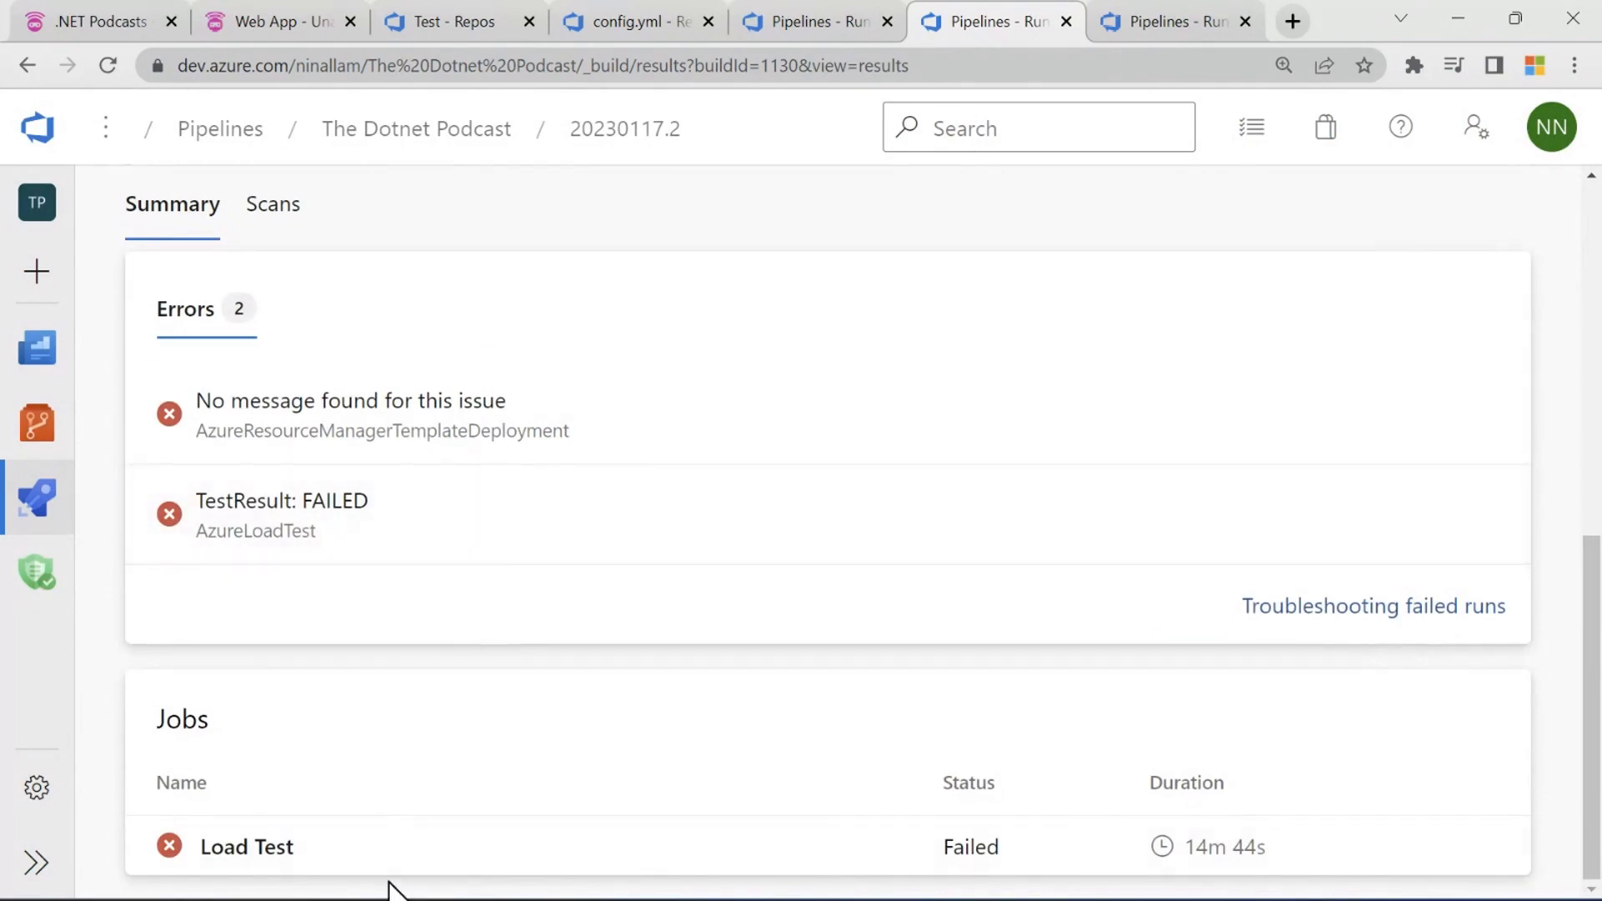
click(406, 511)
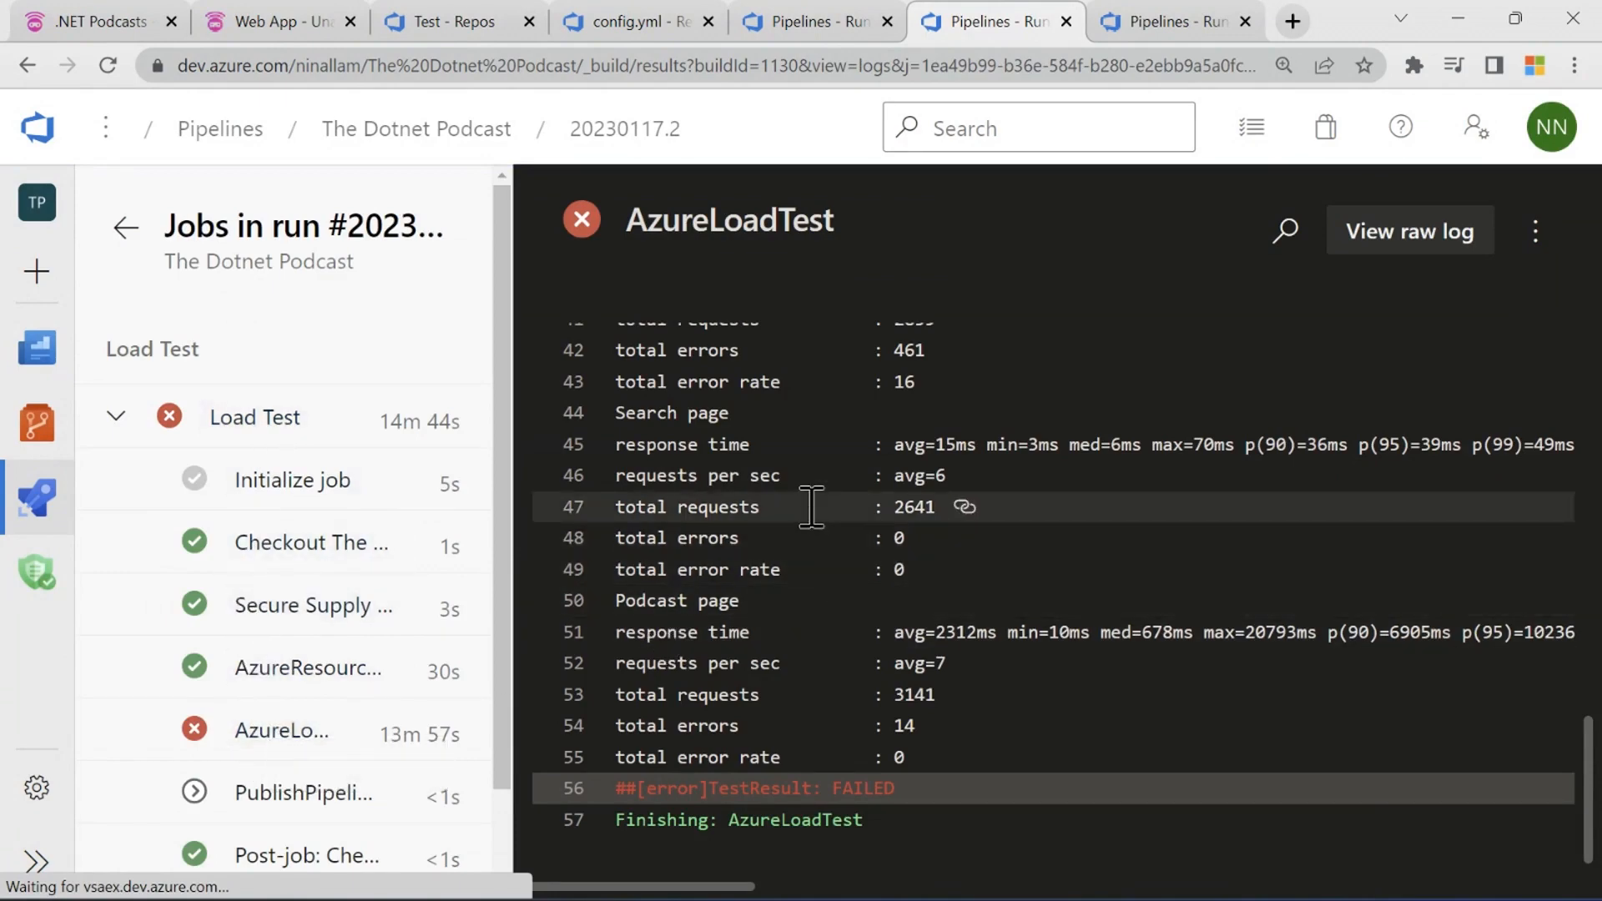
- Find the Azure portal link to the load test run near the start of the log and open it in a new tab
scroll(807, 511, up, 3)
scroll(807, 510, up, 10)
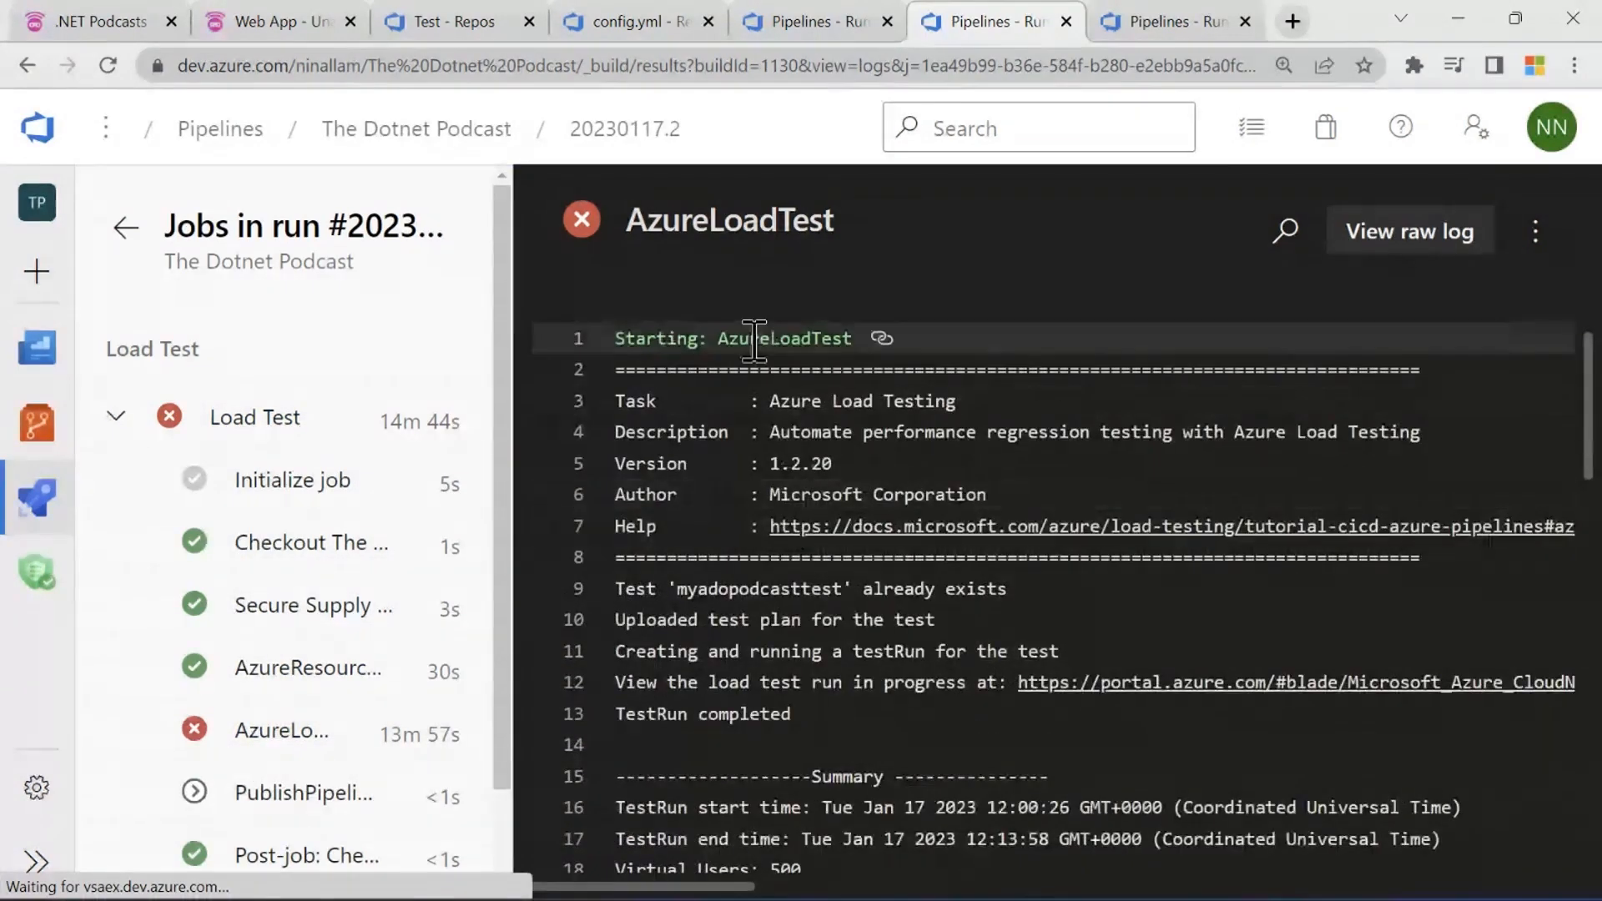
scroll(825, 394, down, 1)
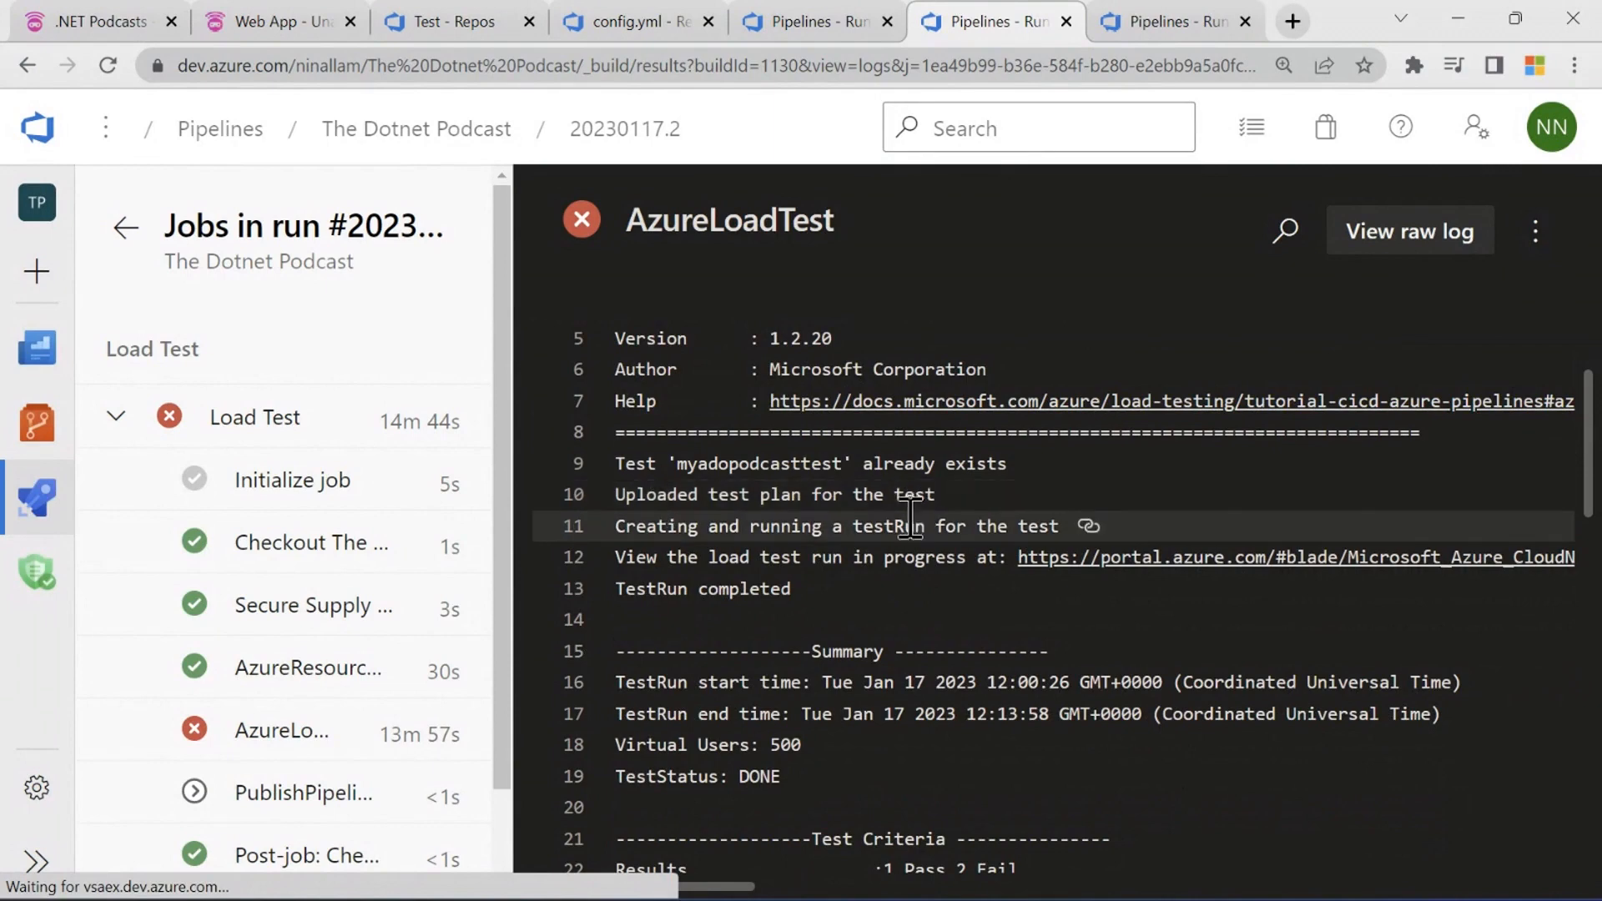
right_click(1114, 561)
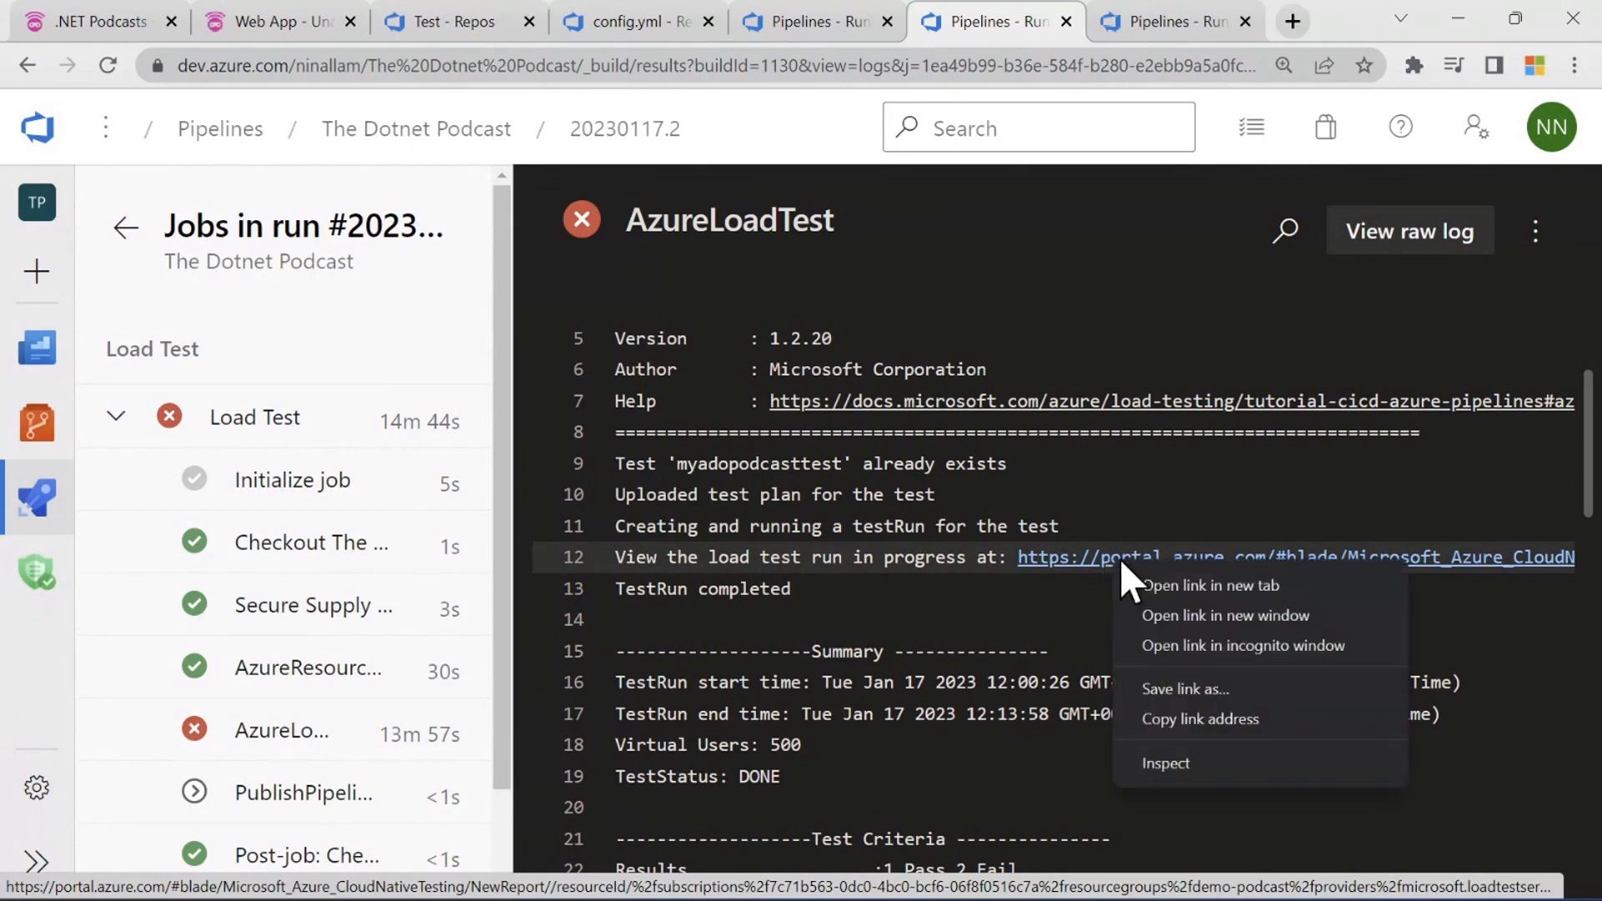
click(1142, 580)
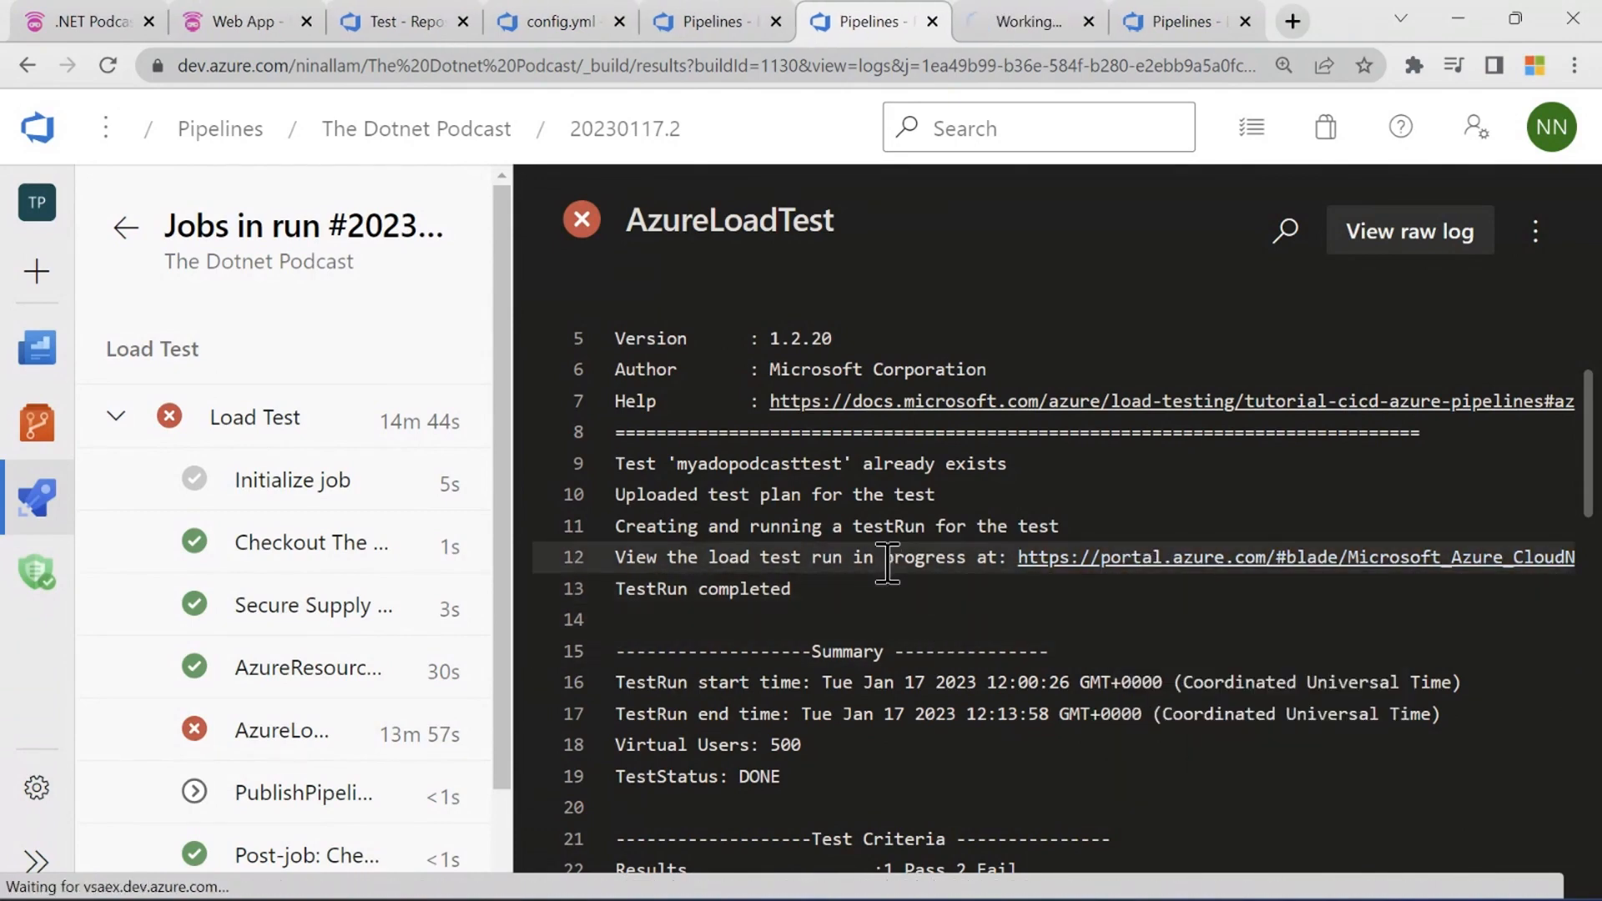
- Review the test run summary and the test criteria results in the AzureLoadTest log
scroll(851, 524, down, 1)
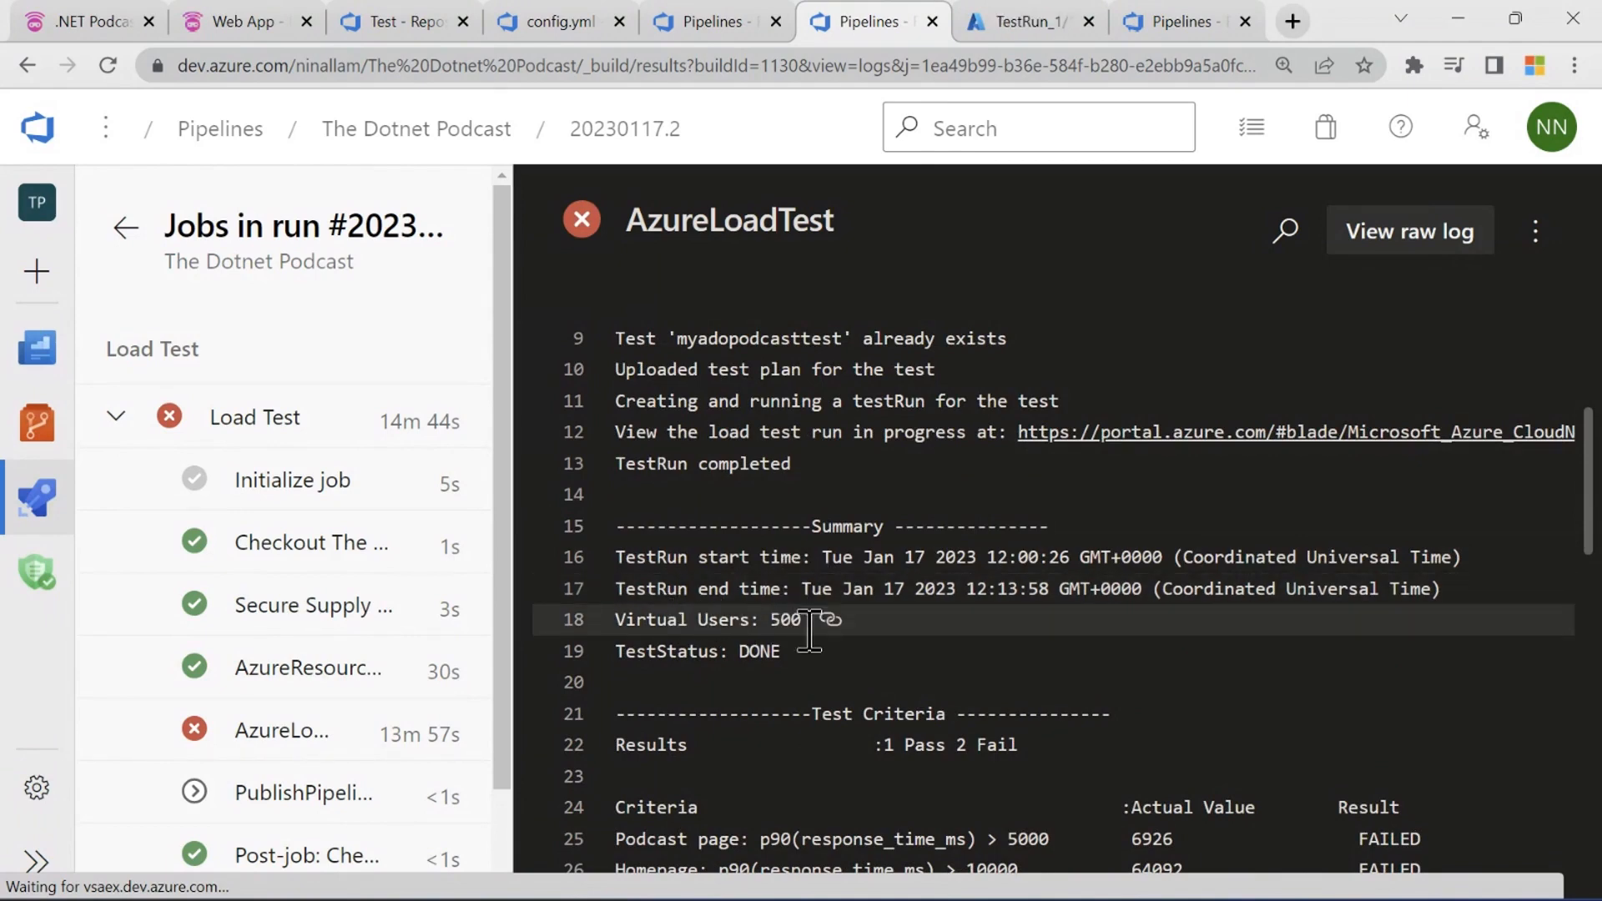
scroll(793, 601, down, 2)
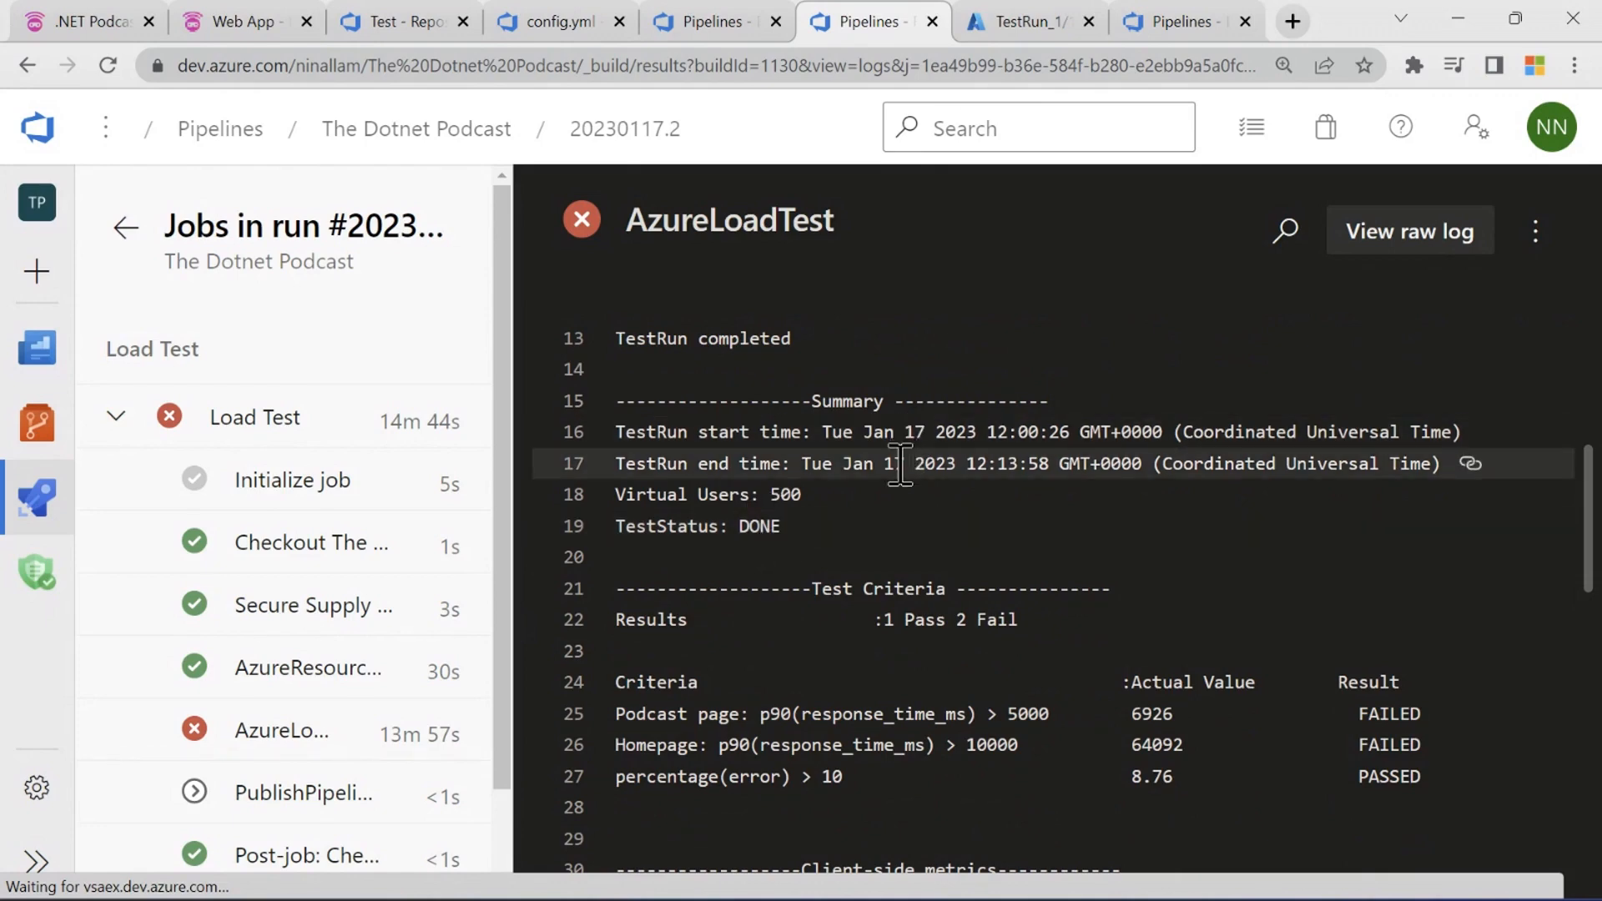
- Examine the client-side metrics below the test criteria in the AzureLoadTest log
scroll(902, 463, down, 2)
scroll(902, 463, down, 1)
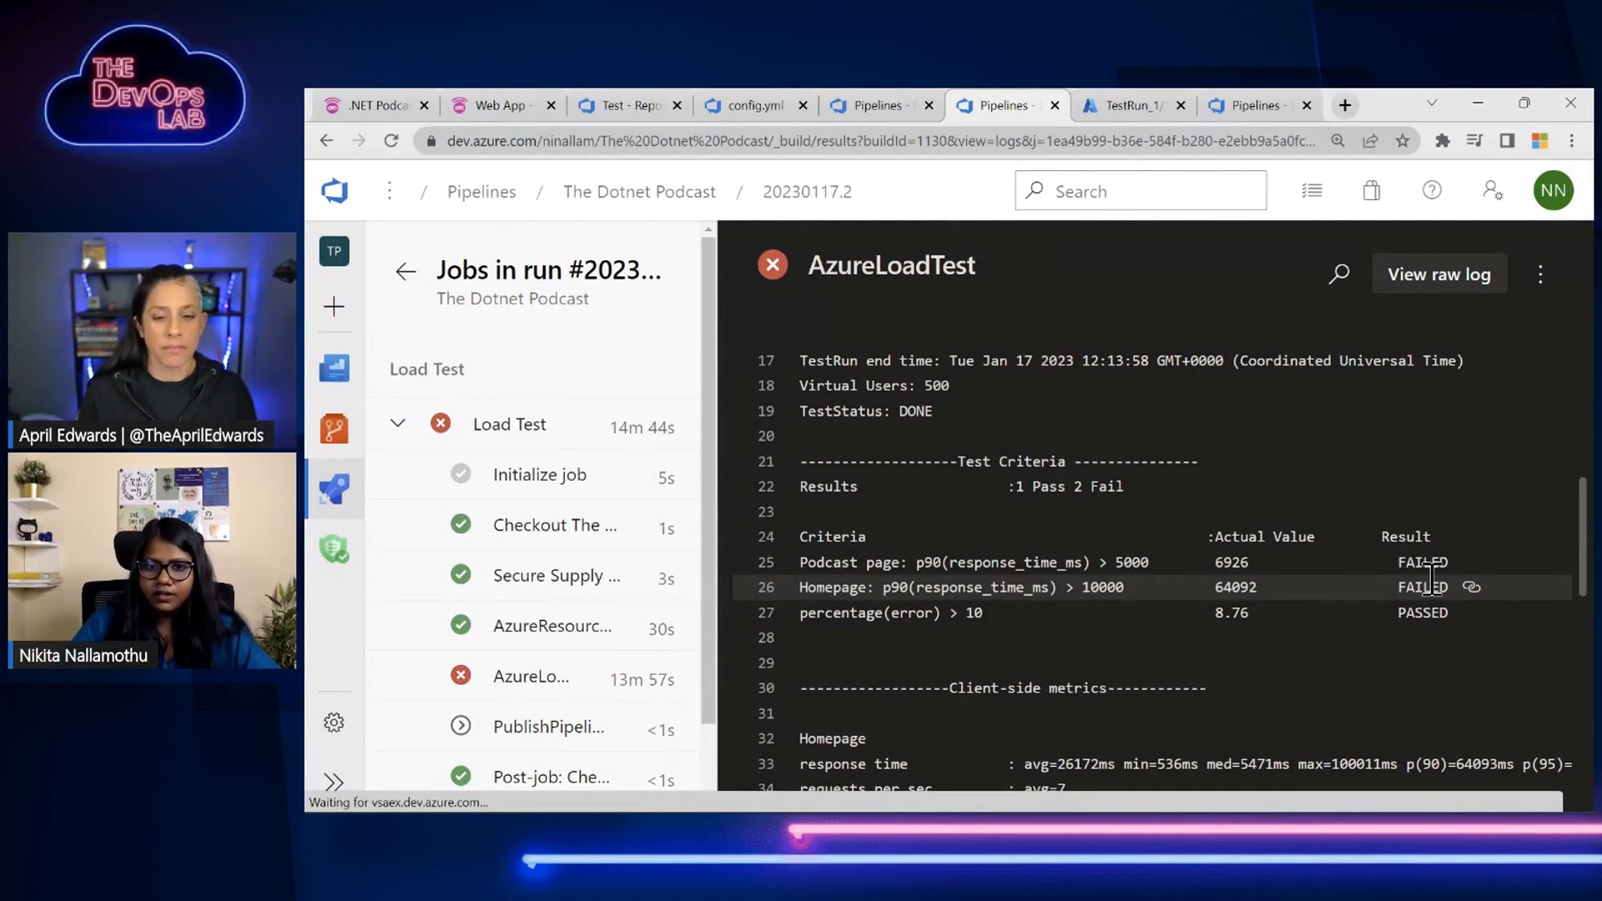
scroll(1209, 526, down, 1)
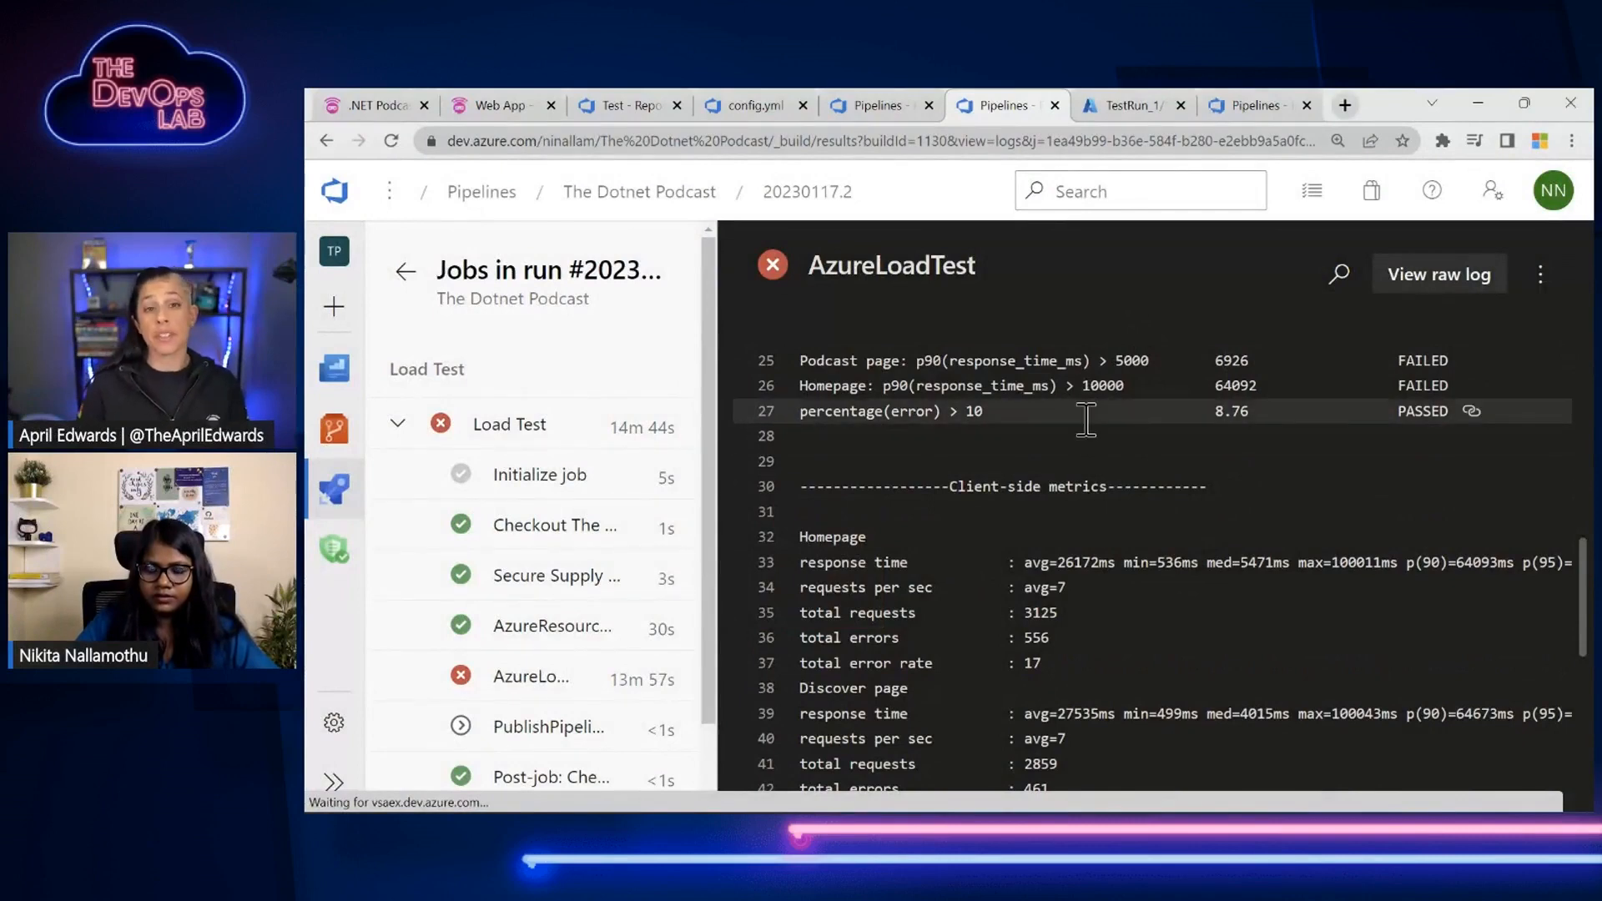
- Switch to the test run's page in the Azure portal and review its statistics and test criteria
click(1110, 108)
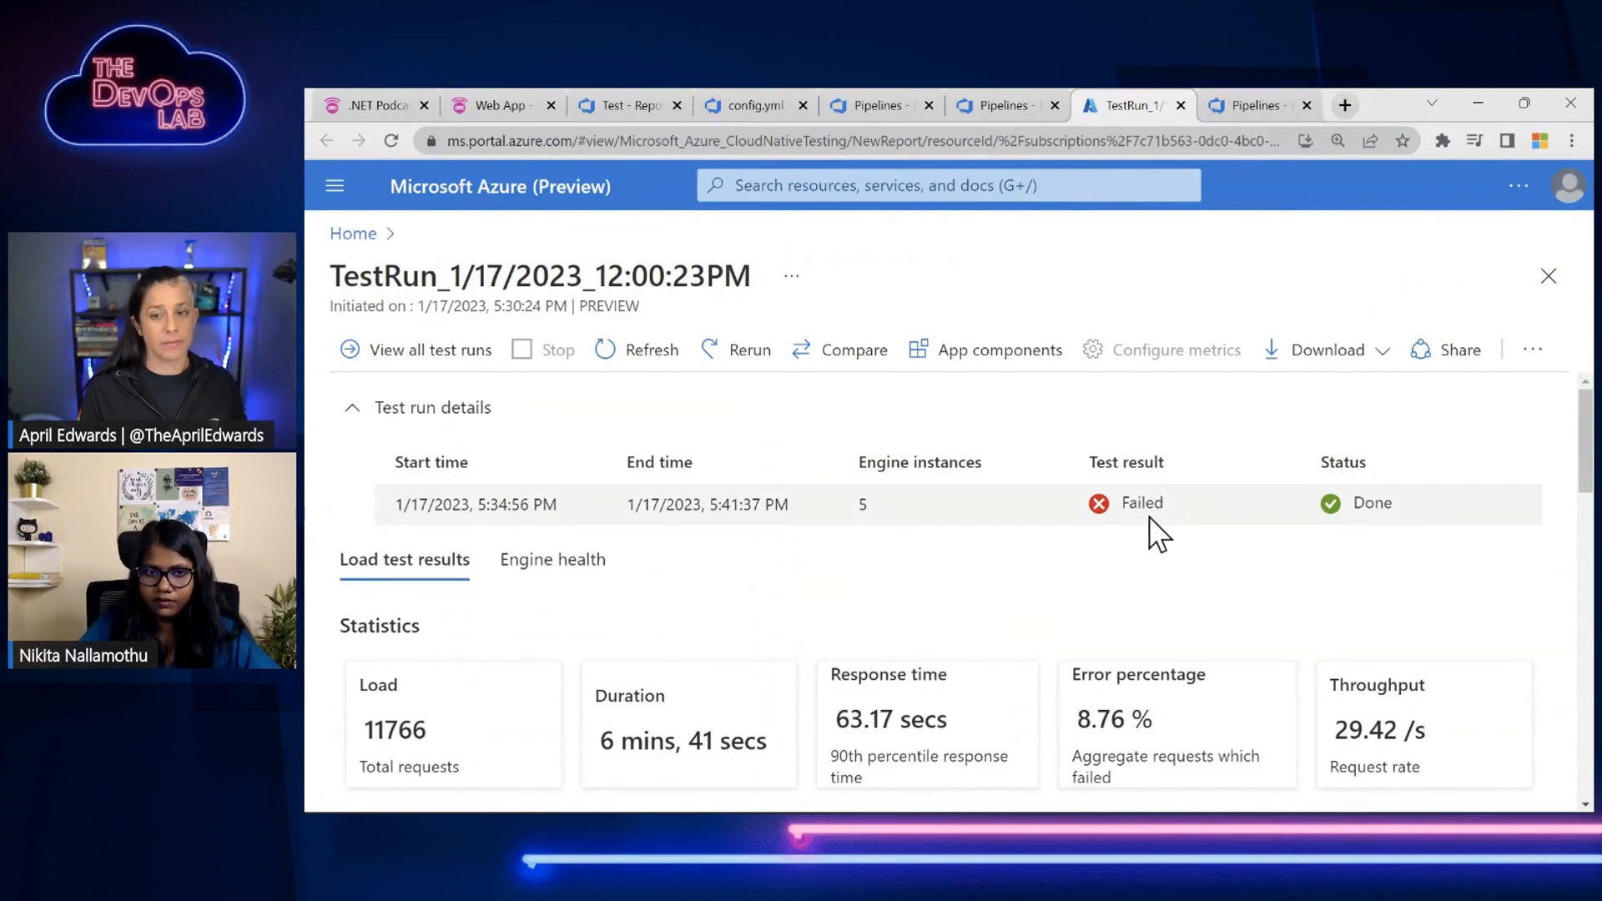
scroll(1158, 534, down, 3)
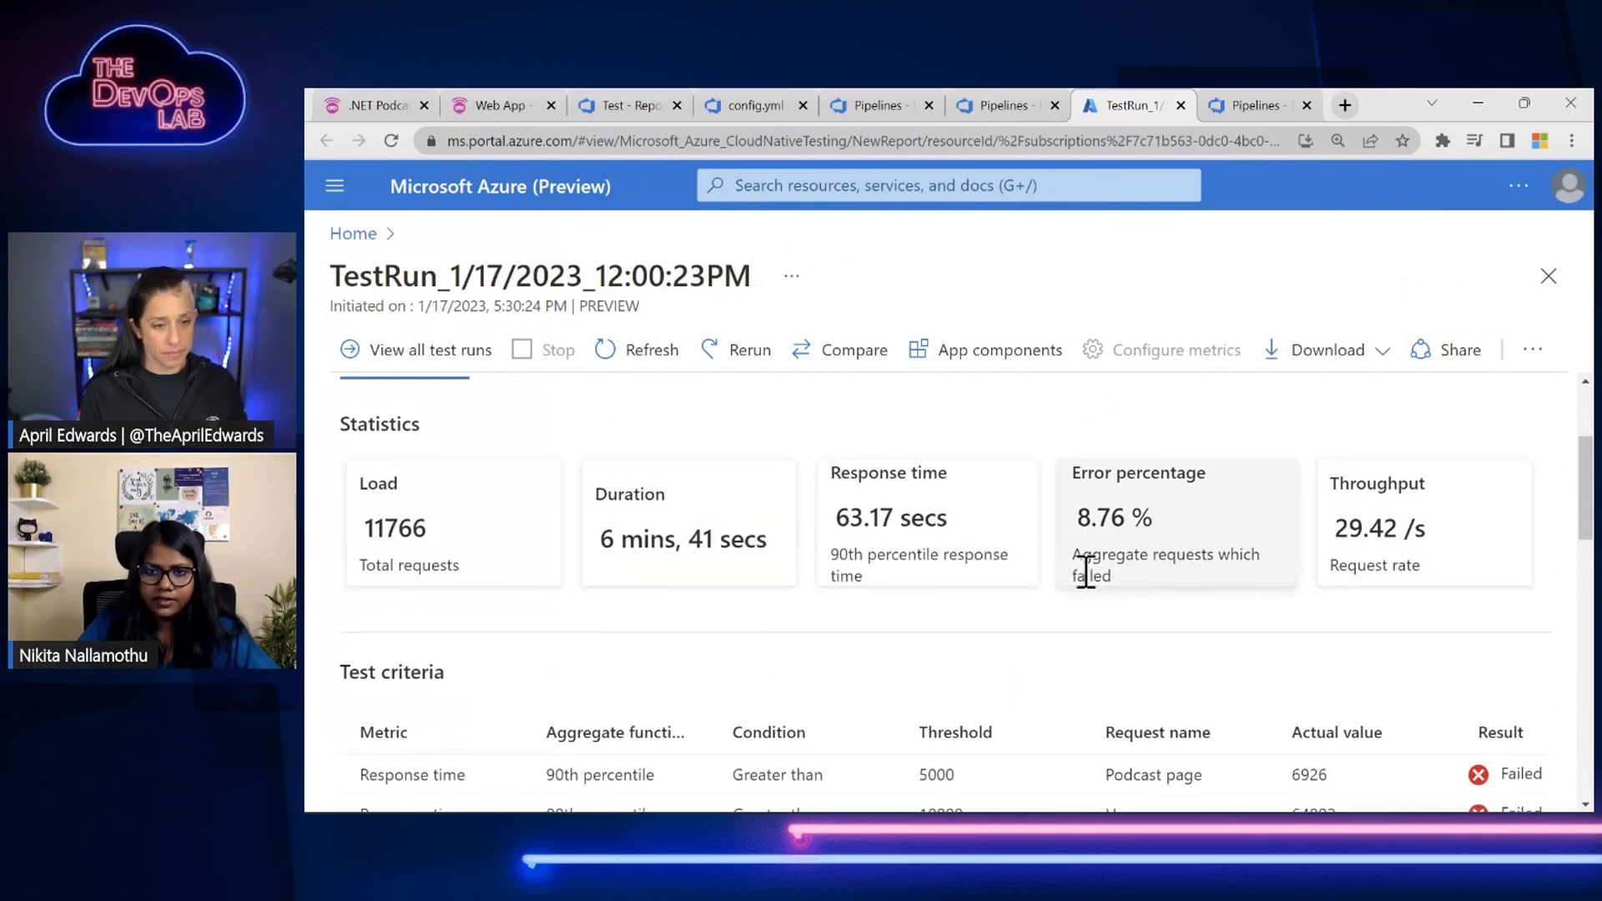
scroll(964, 543, down, 2)
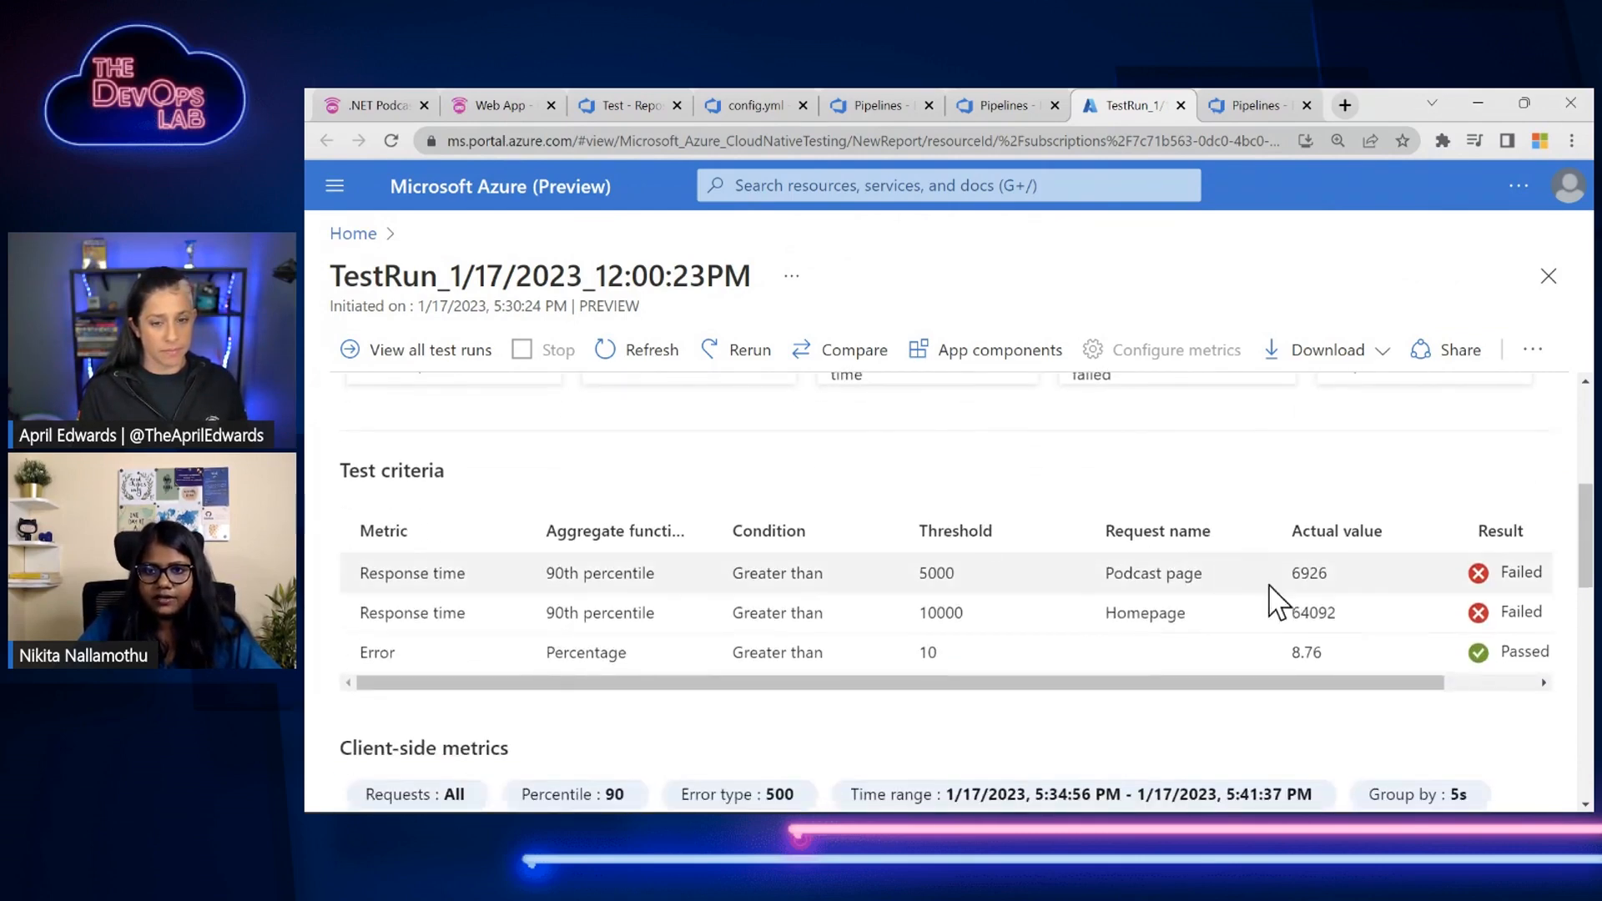
- Examine the client-side charts for virtual users, response time, requests per second and errors, down to the server-side metrics section
scroll(1055, 651, down, 3)
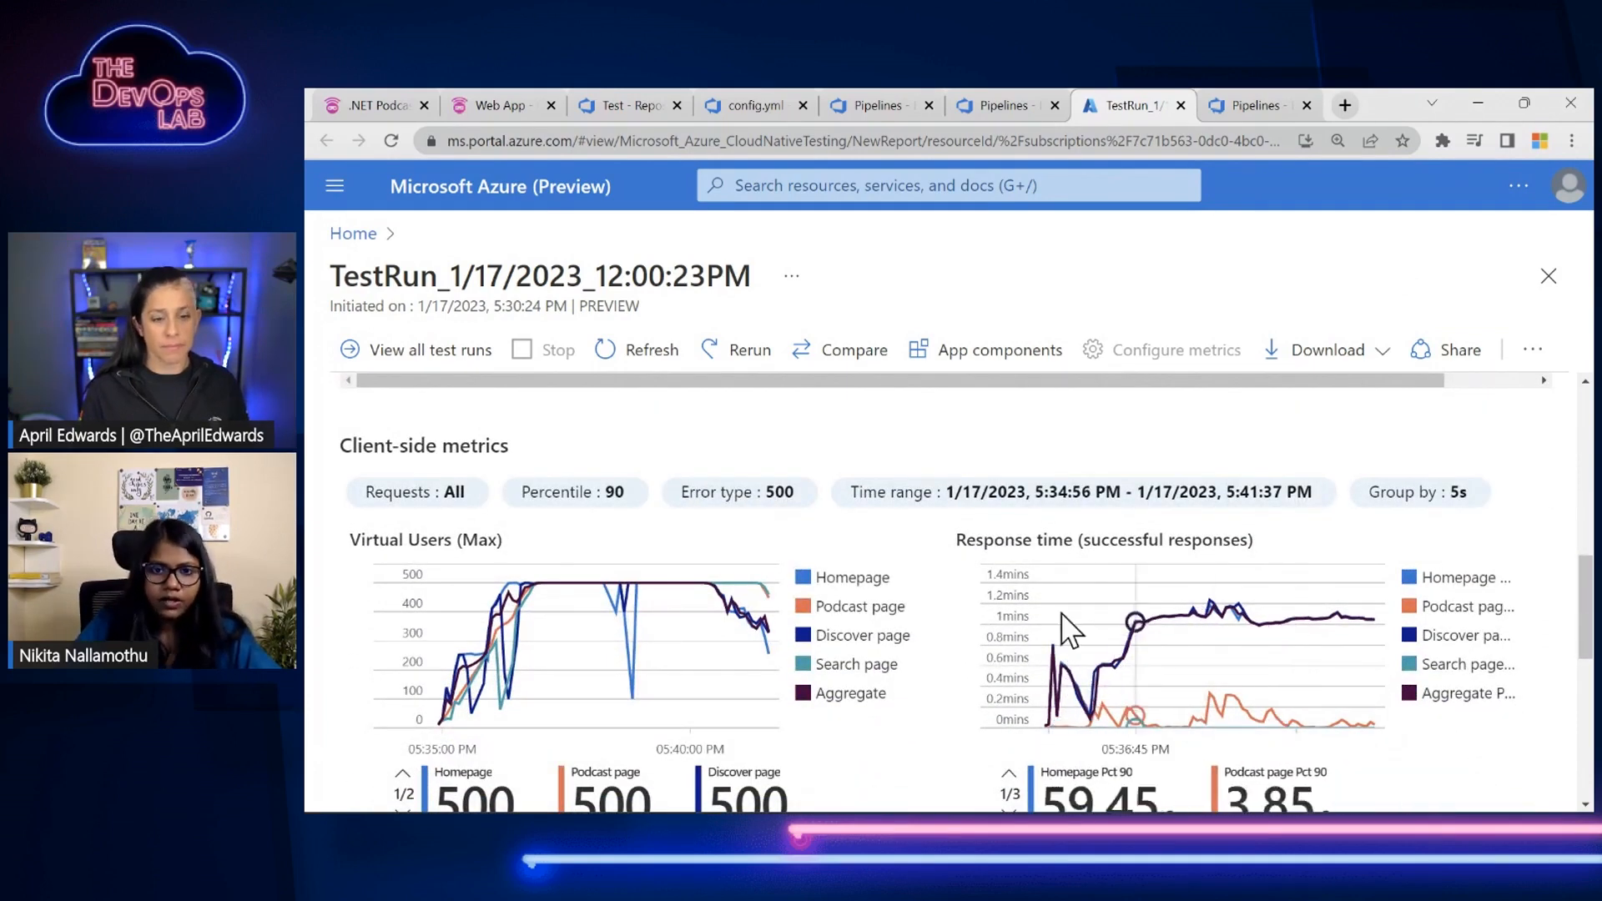
scroll(1122, 660, down, 1)
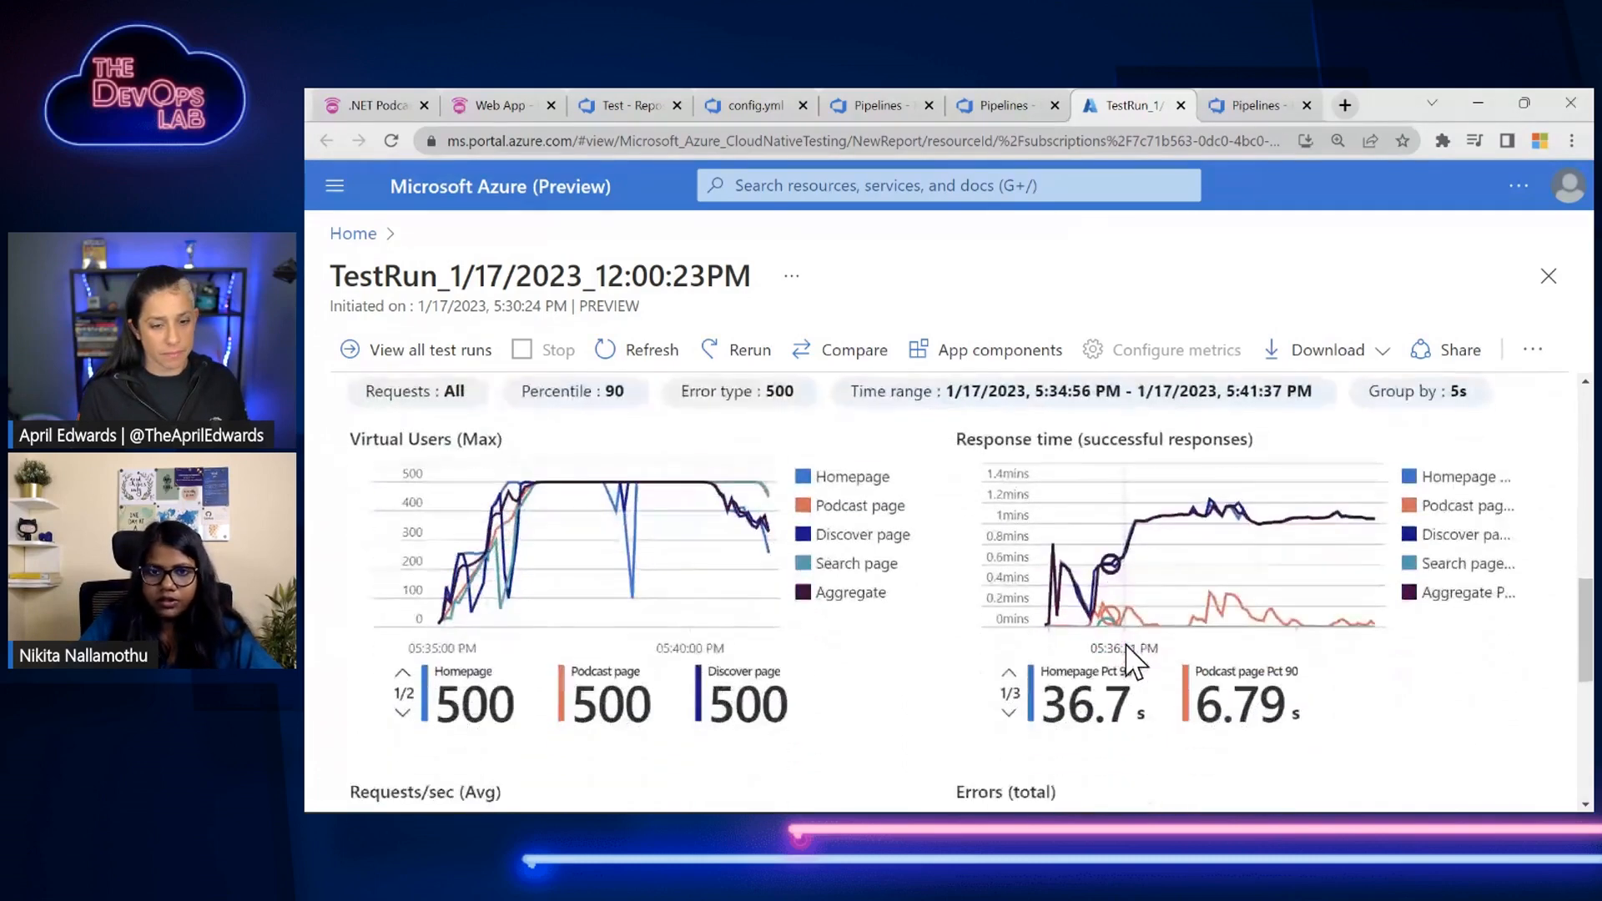
scroll(880, 659, down, 1)
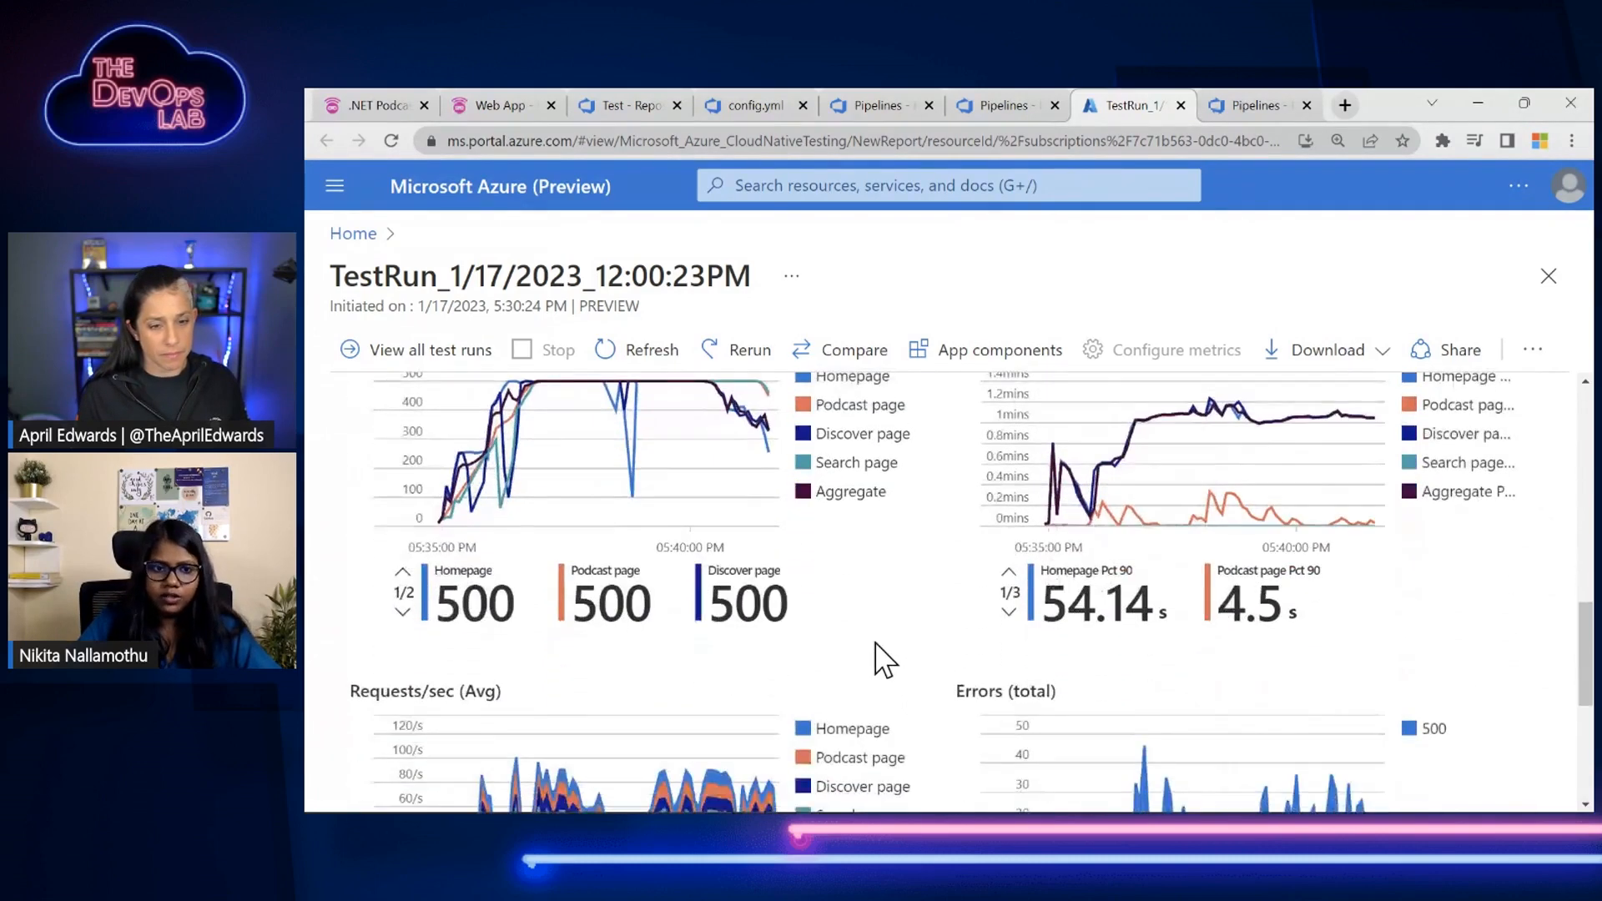
scroll(885, 659, down, 1)
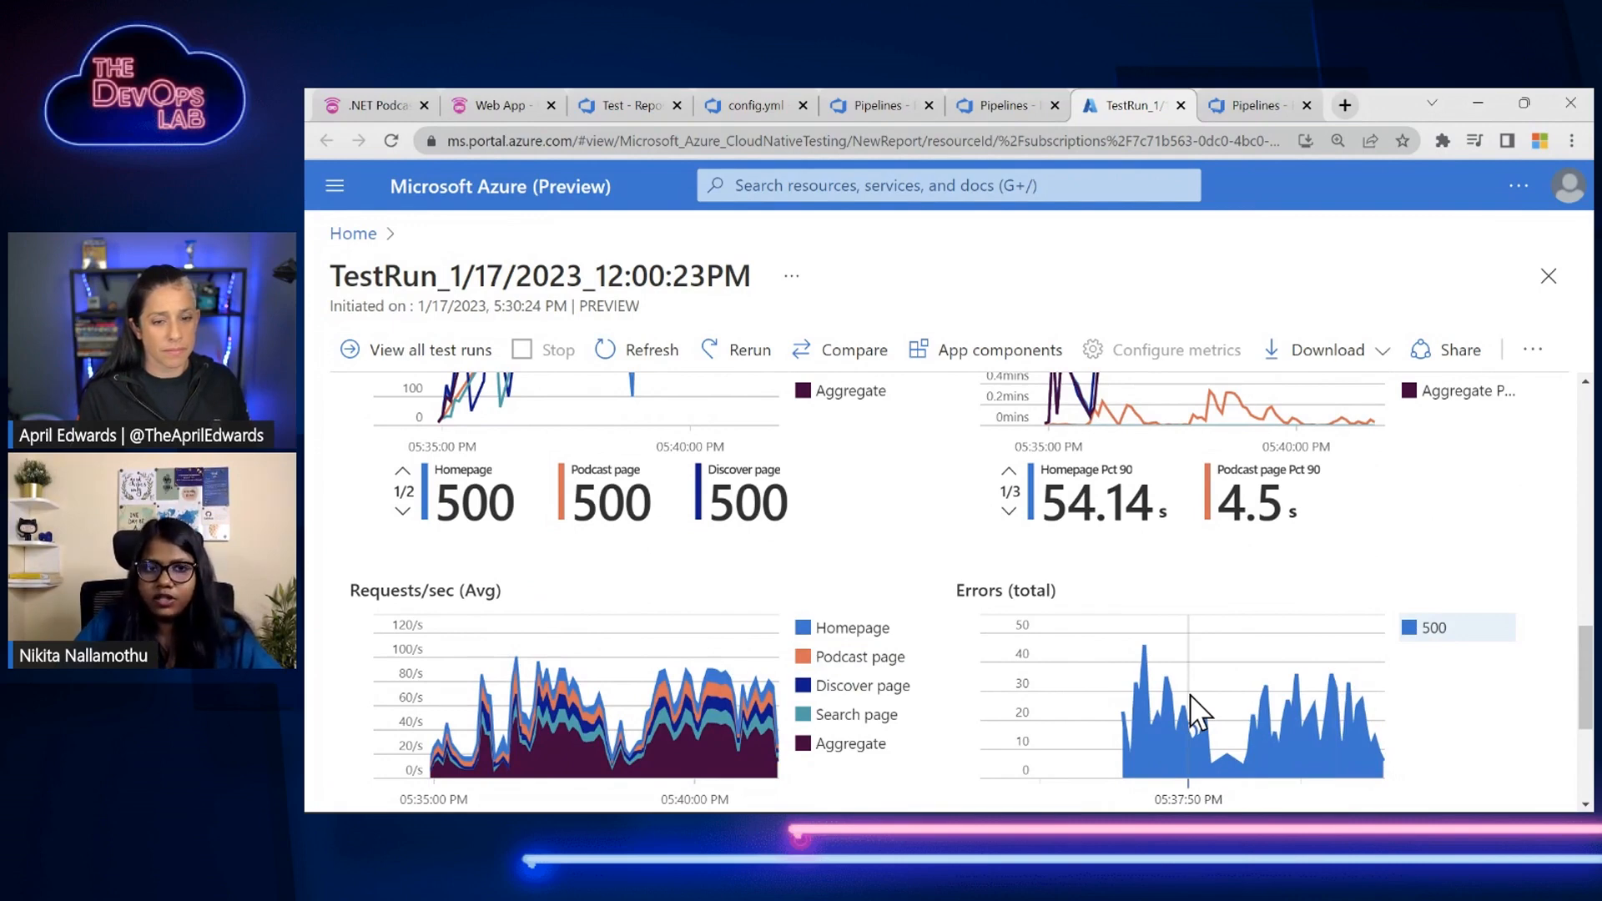
scroll(1185, 684, down, 3)
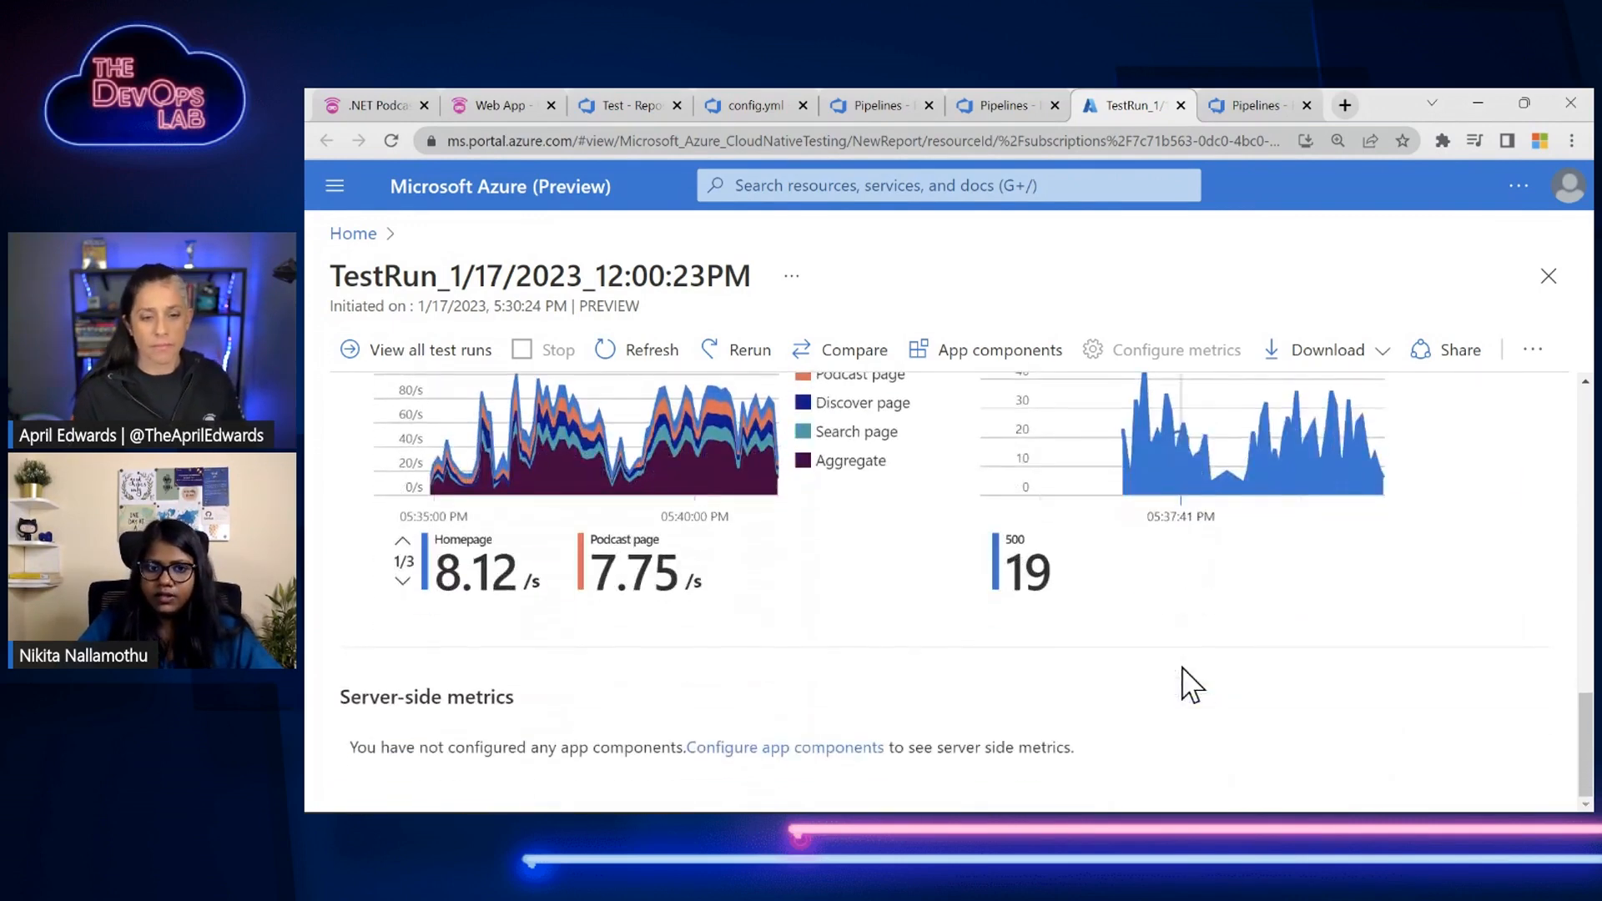
- Open the app components configuration for this test run and filter the resources by demo-podcast
click(822, 764)
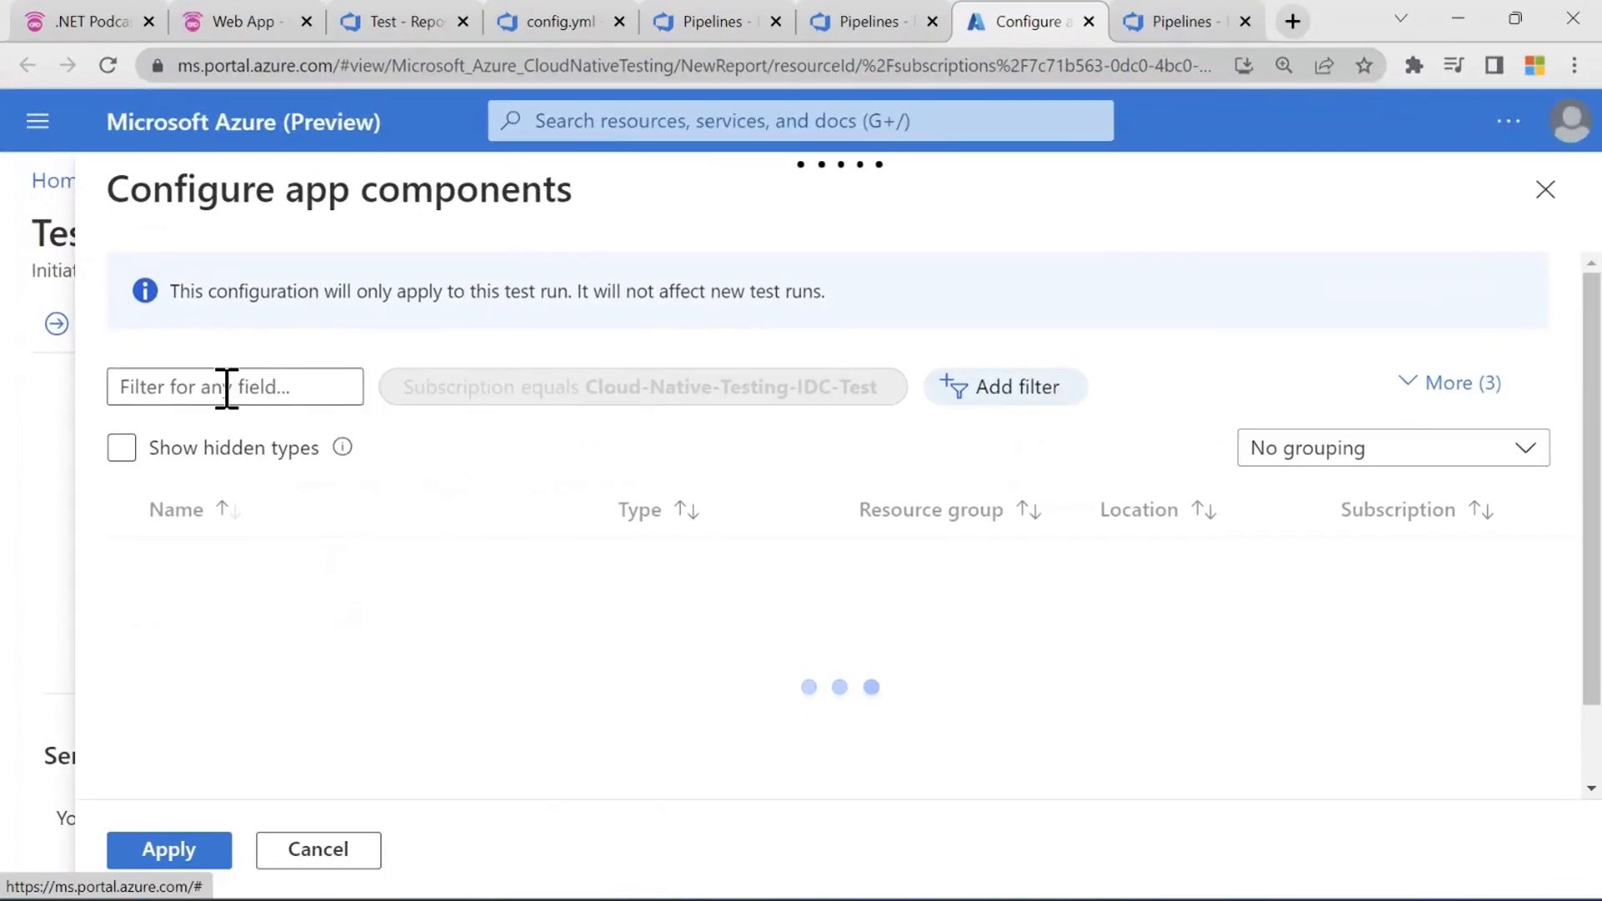
text(d)
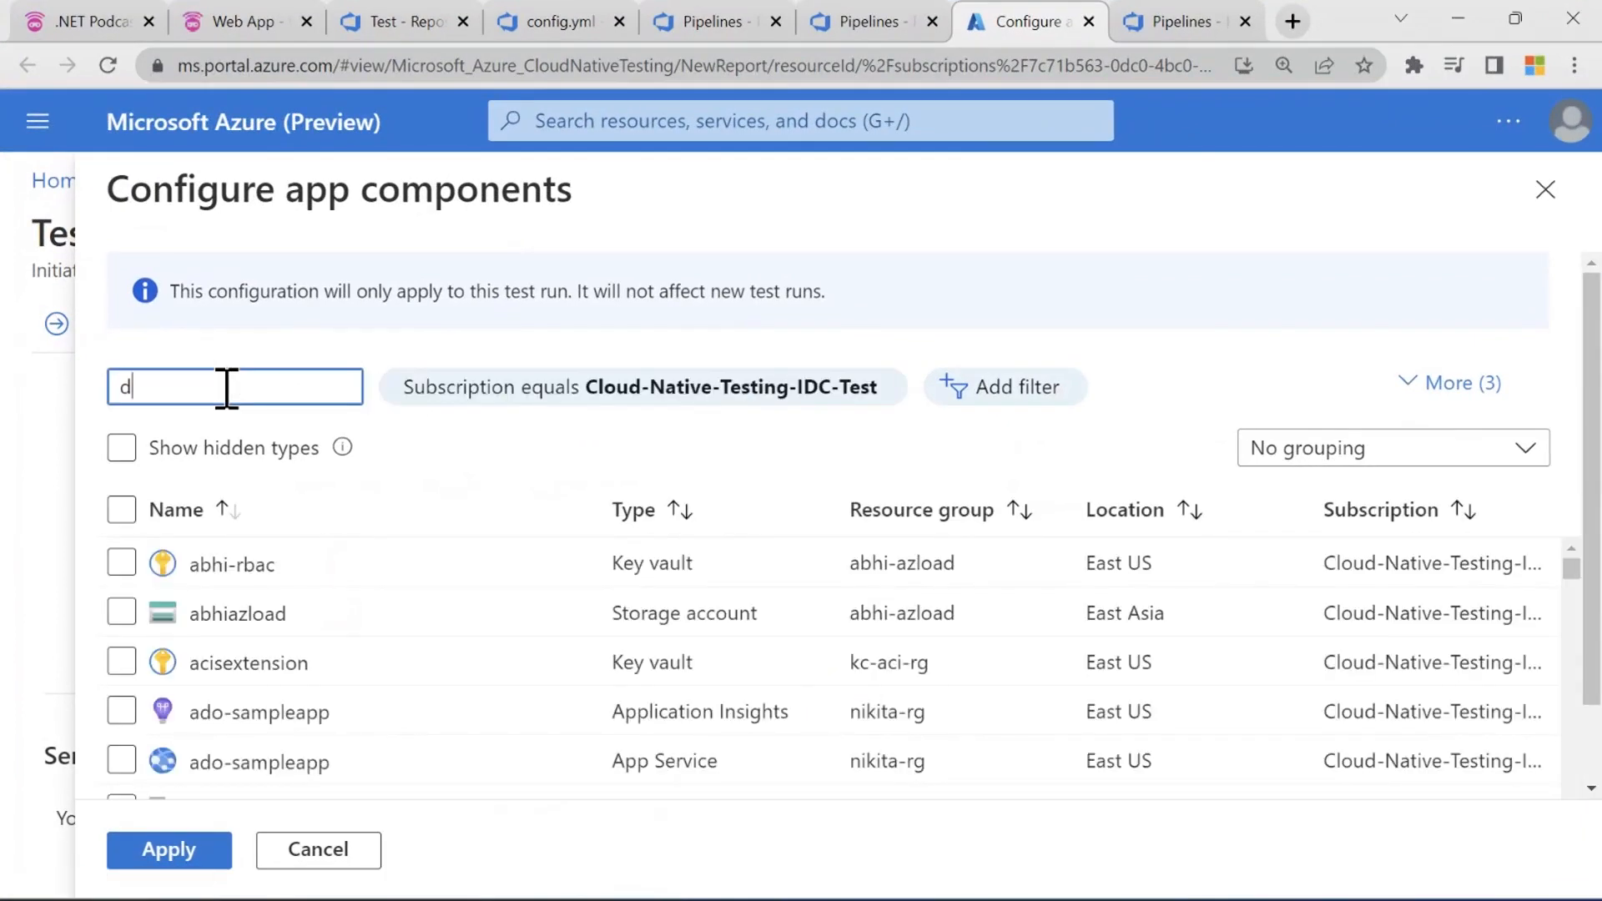
text(emo-ap)
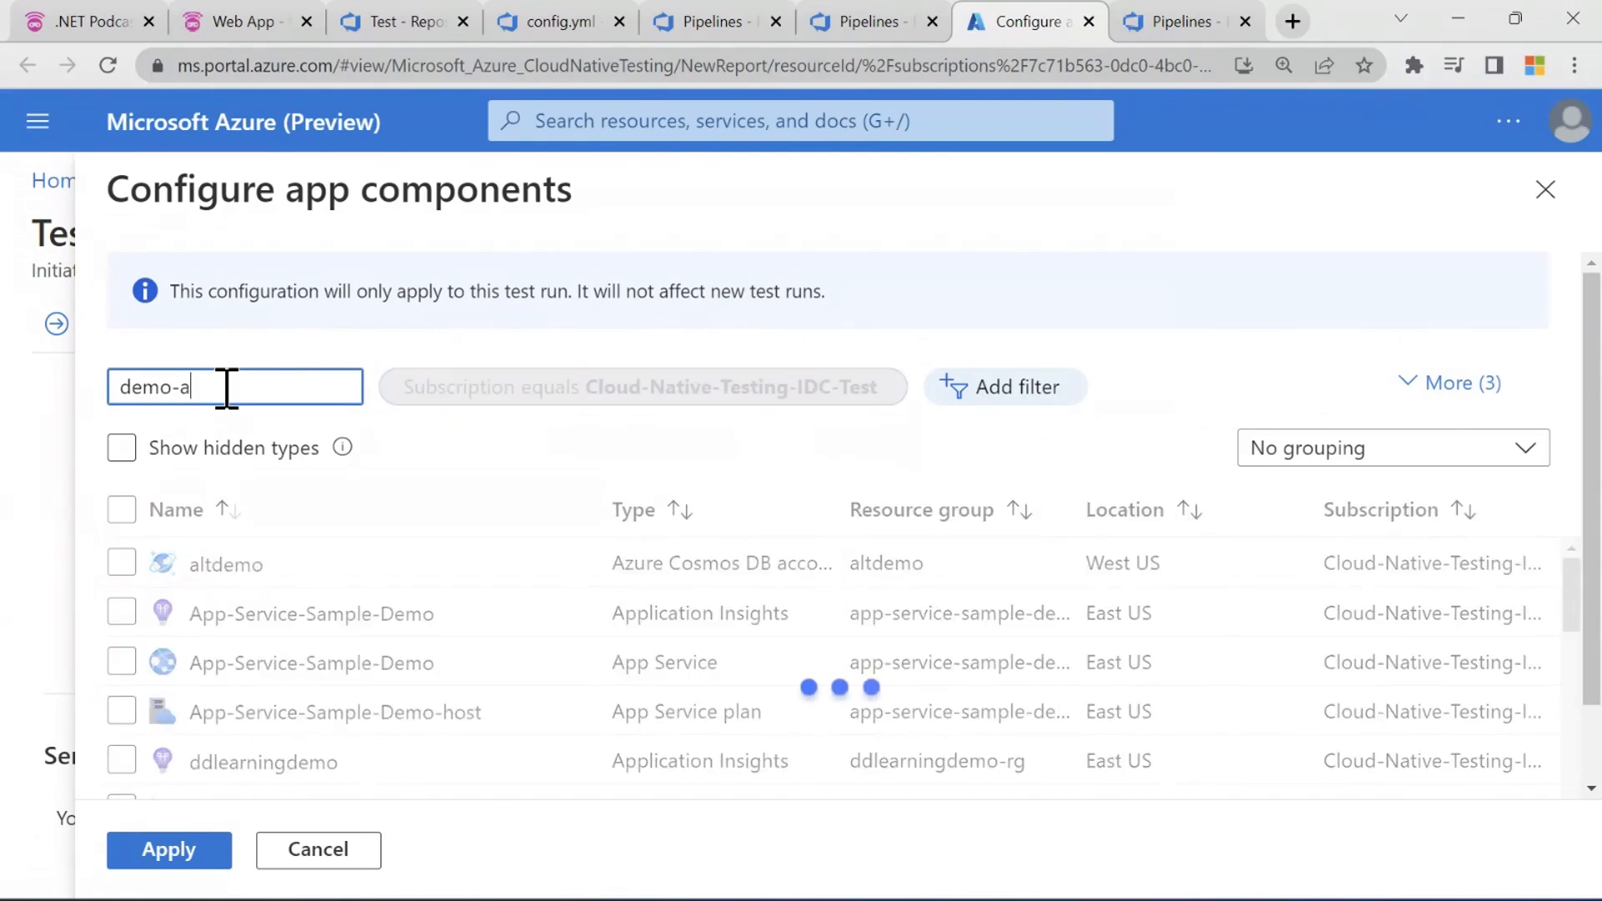
key(BackSpace)
key(BackSpace)
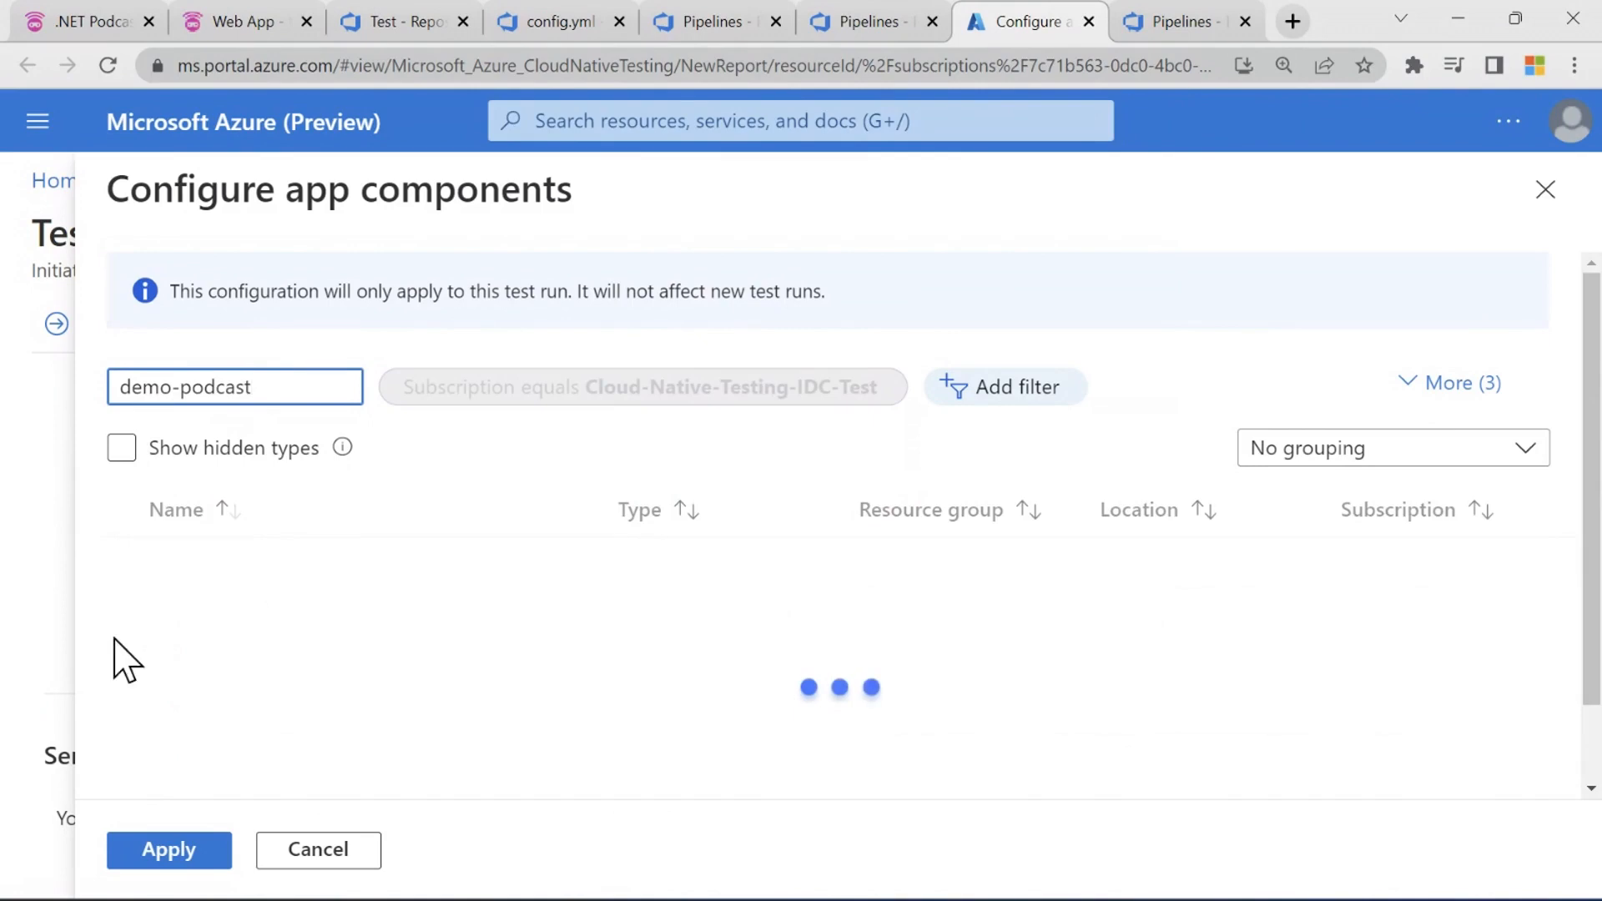
- Add demo-podcasthub, demo-podcastwebapp, demopodcast, demopodcastappserviceplan and the ListenTogether and Podcast SQL databases as app components, and apply the configuration
click(122, 613)
click(122, 663)
click(122, 712)
scroll(125, 725, down, 1)
click(121, 668)
click(121, 718)
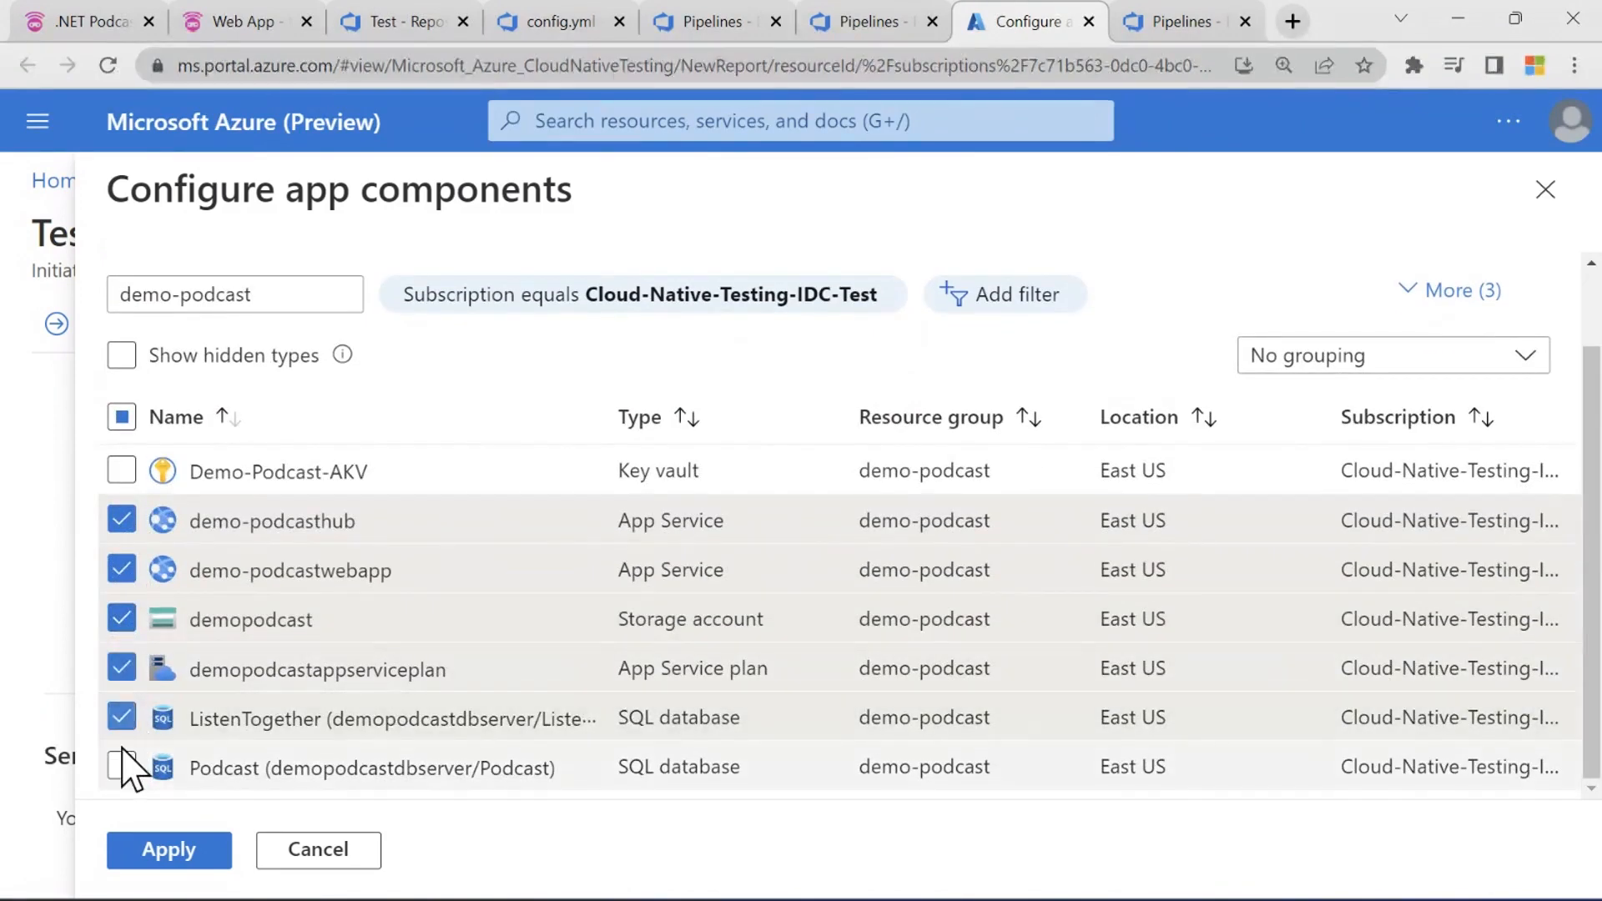
click(122, 767)
click(167, 849)
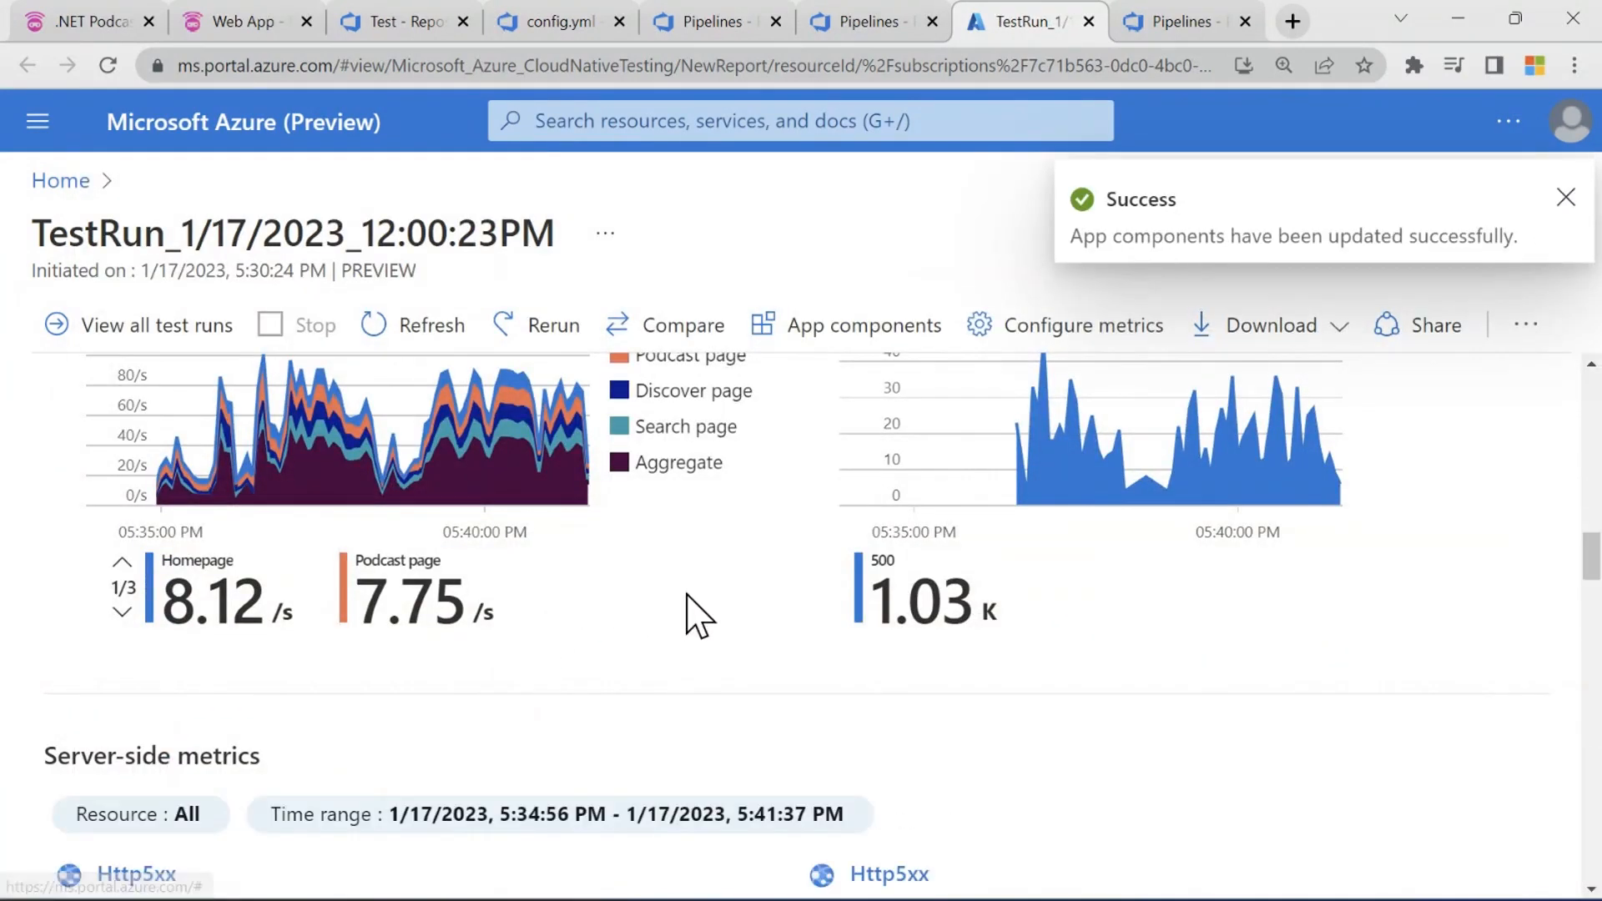
- Examine the server-side Http5xx, Requests and HttpResponseTime charts of the demo-podcasthub and demo-podcastwebapp app services
scroll(750, 584, down, 2)
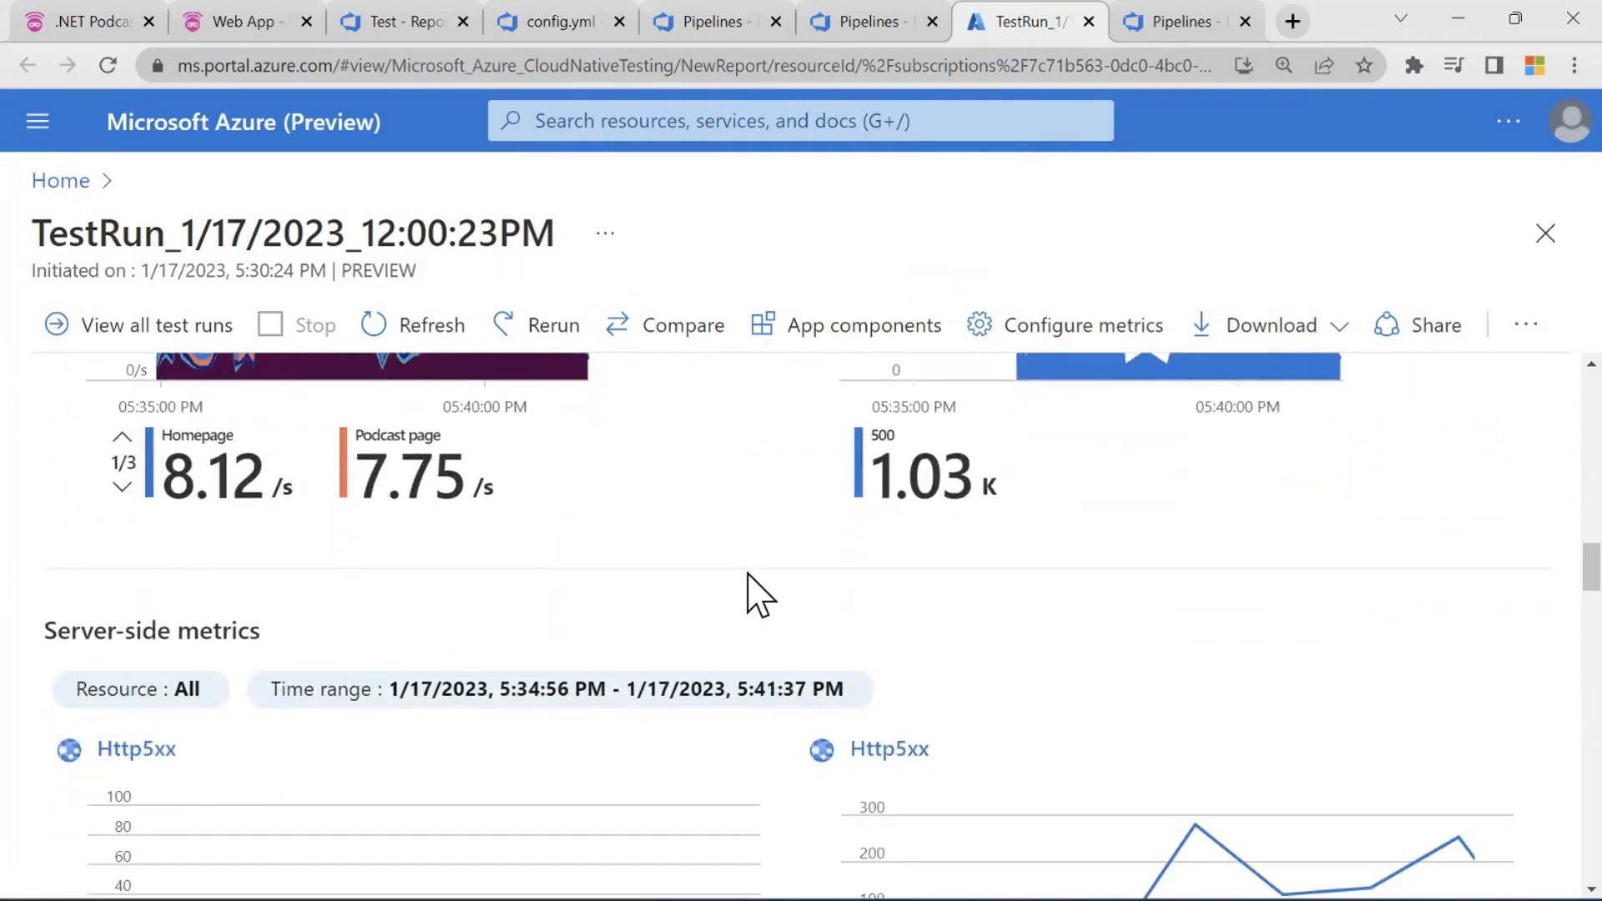
scroll(751, 593, down, 2)
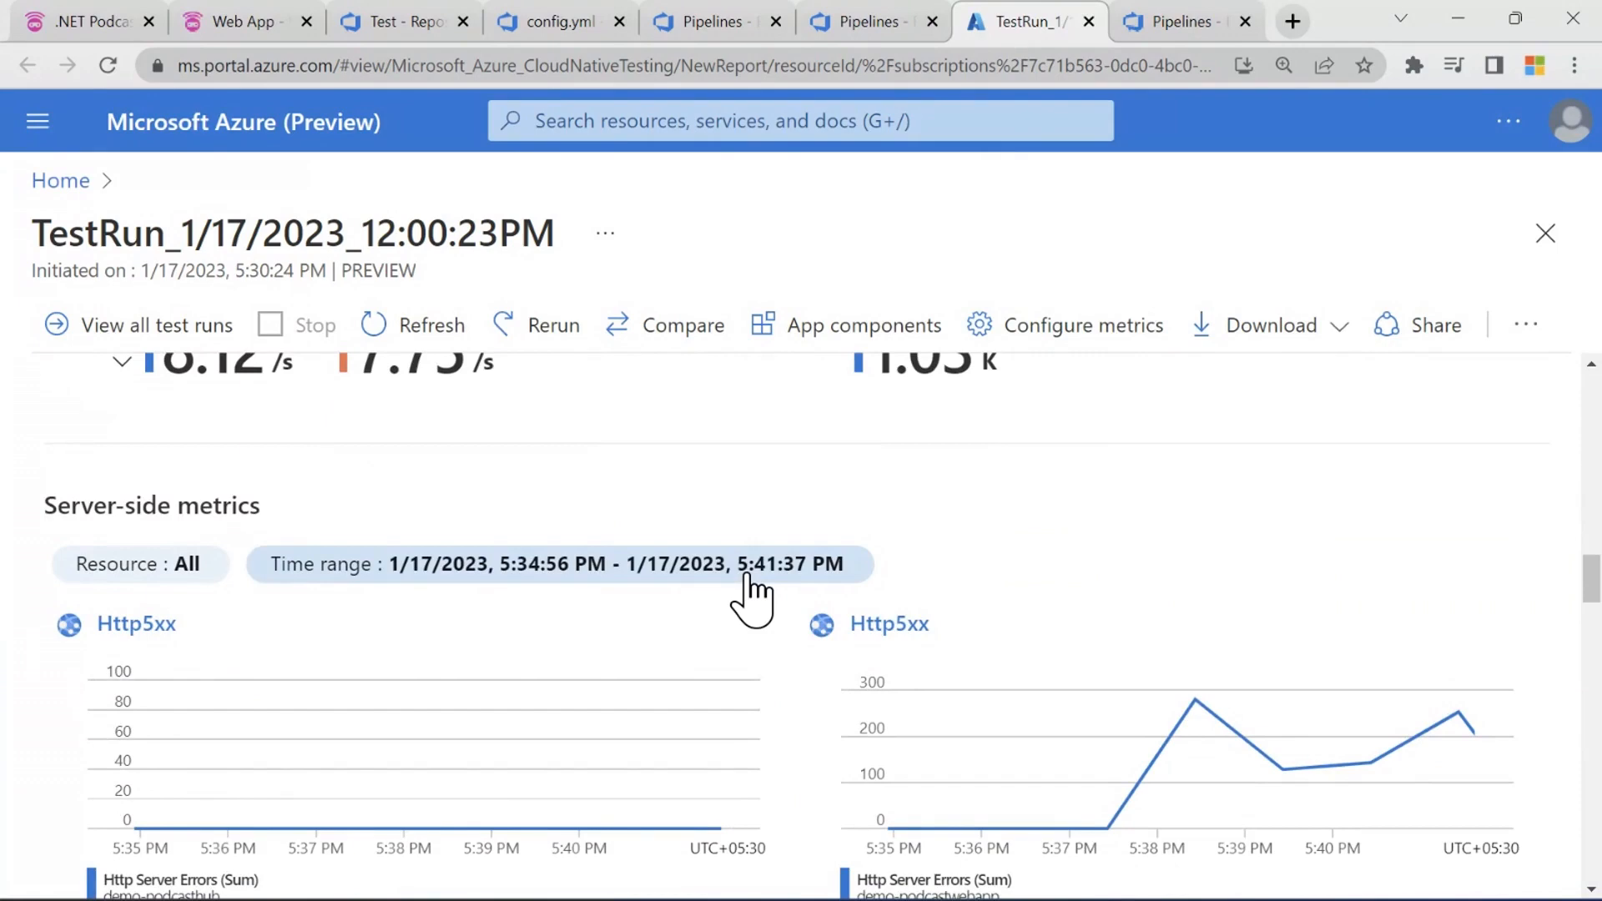
scroll(751, 589, down, 3)
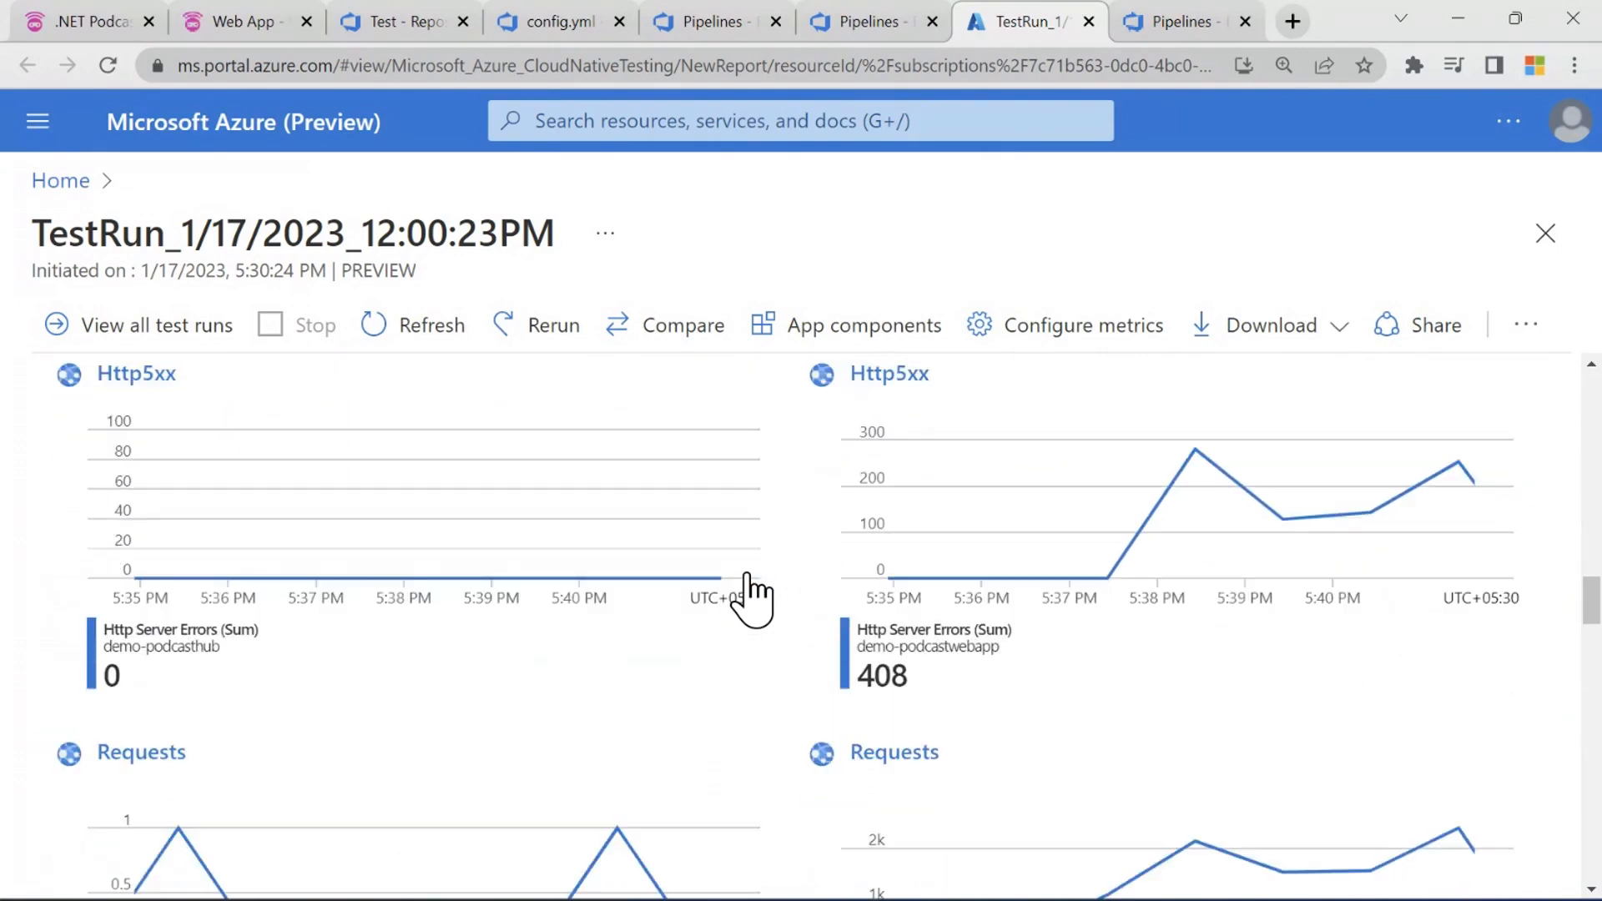
scroll(776, 543, down, 2)
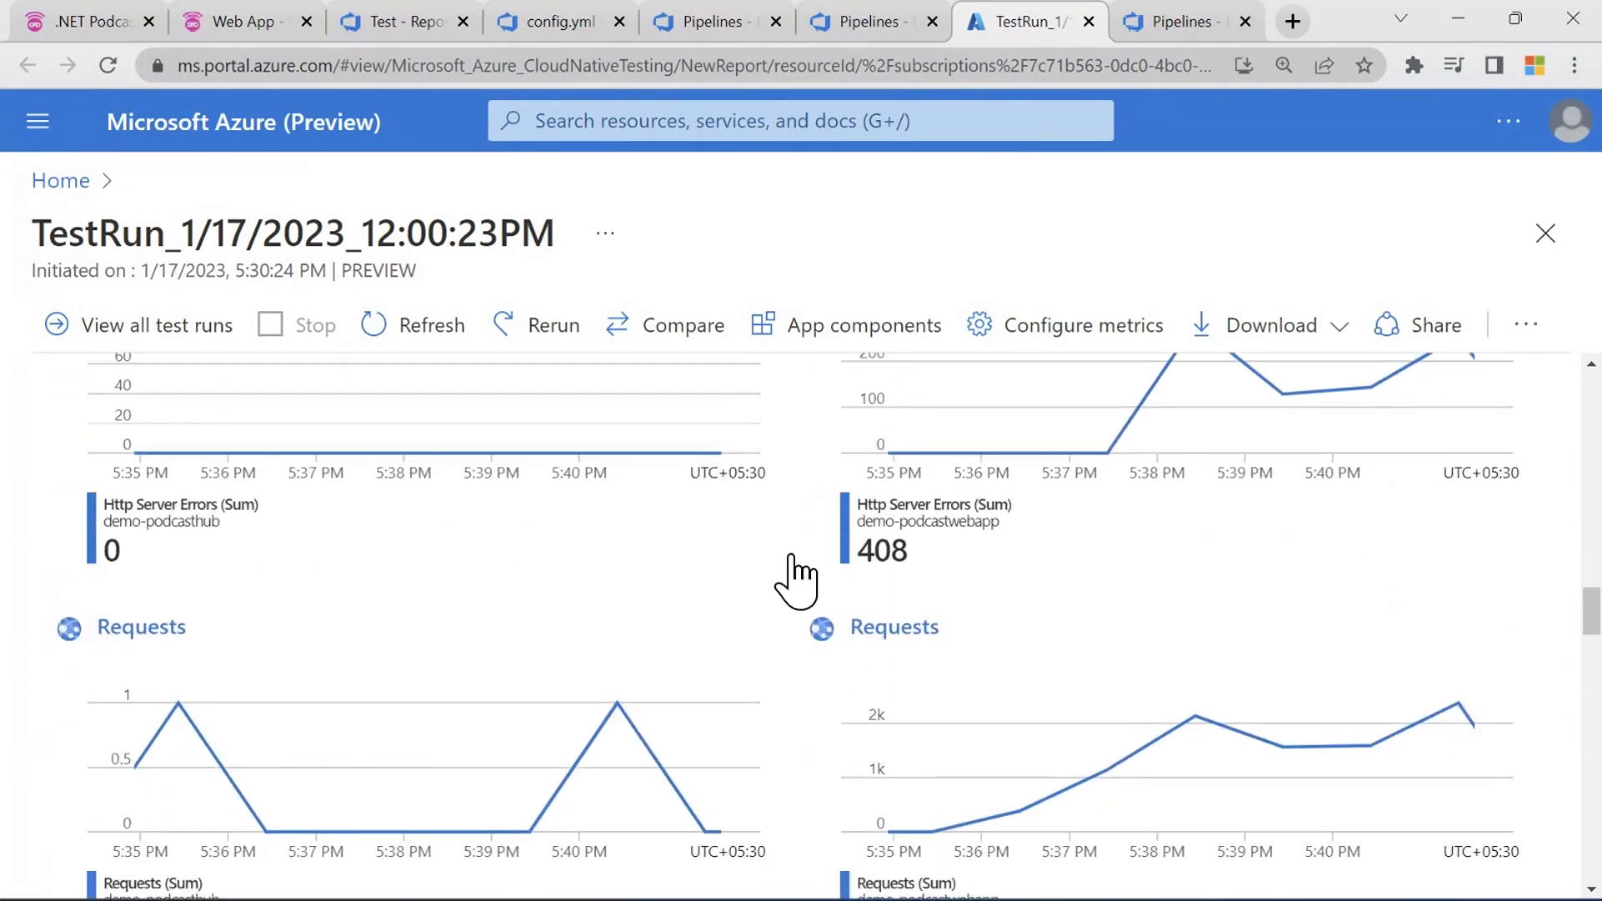
scroll(795, 594, down, 3)
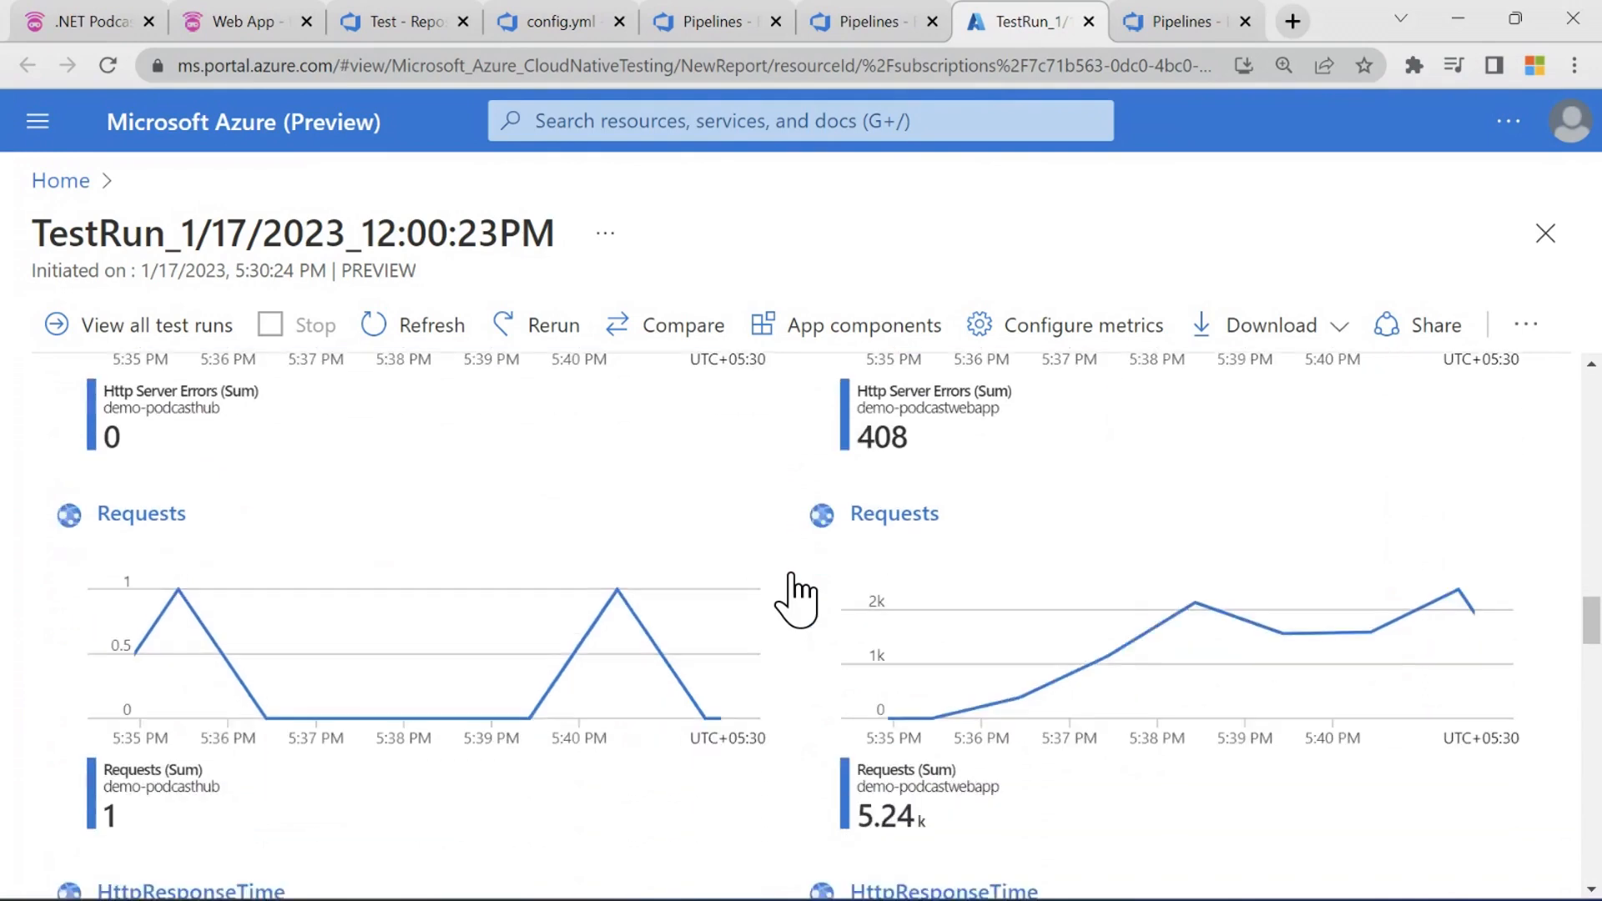
scroll(674, 635, down, 3)
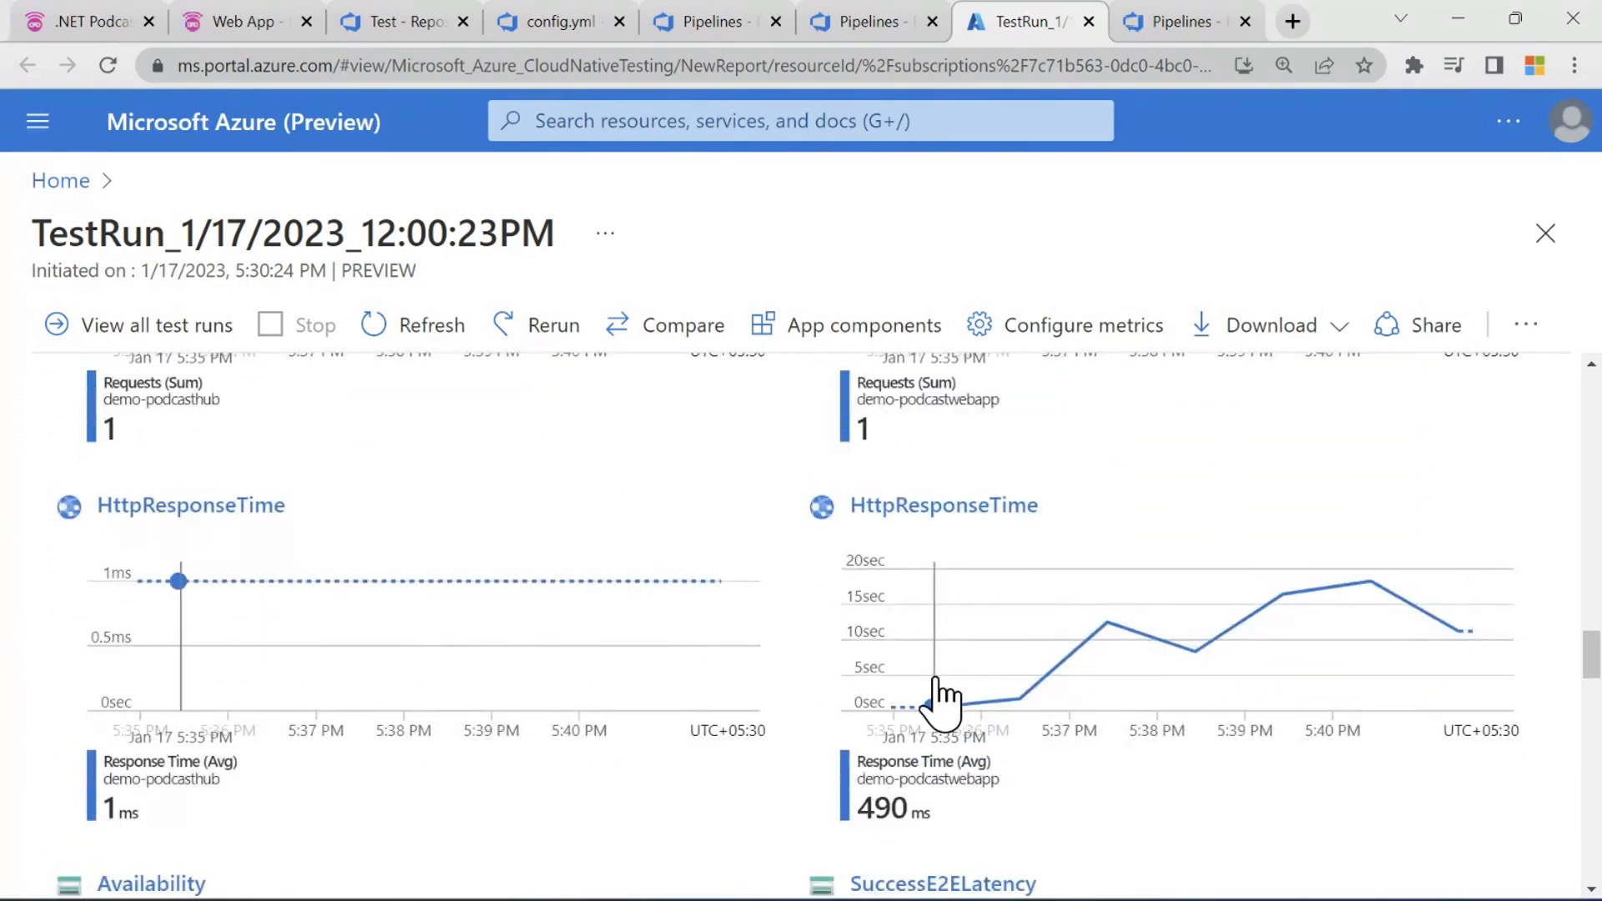
scroll(927, 679, down, 2)
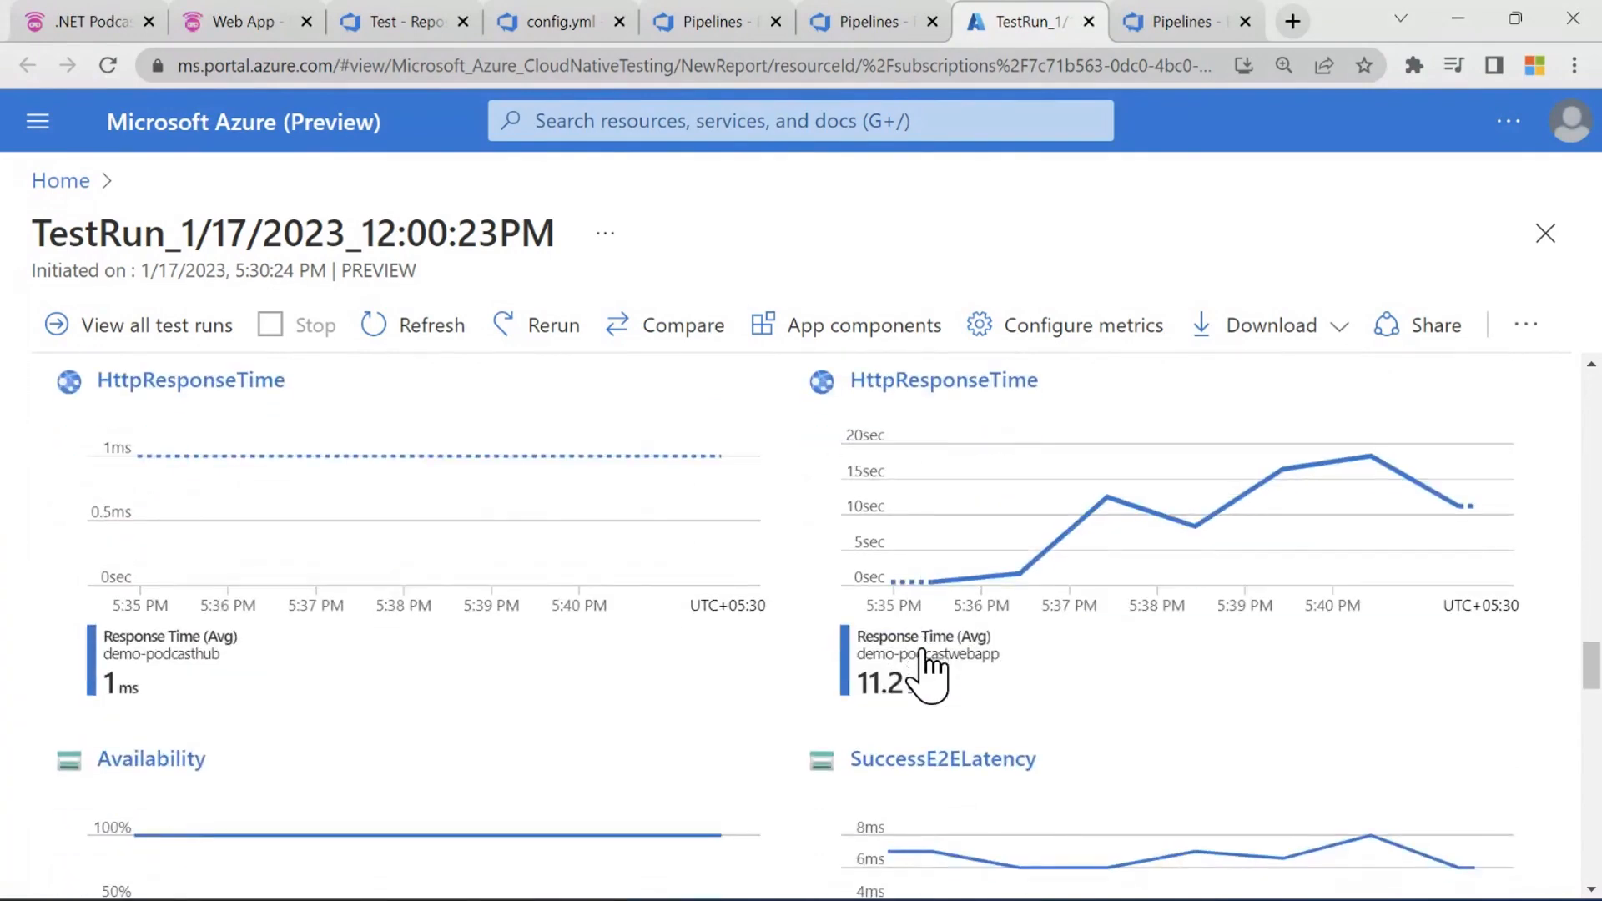
- Examine the server-side charts of the storage account, the App Service plan and the two SQL databases
scroll(923, 679, down, 2)
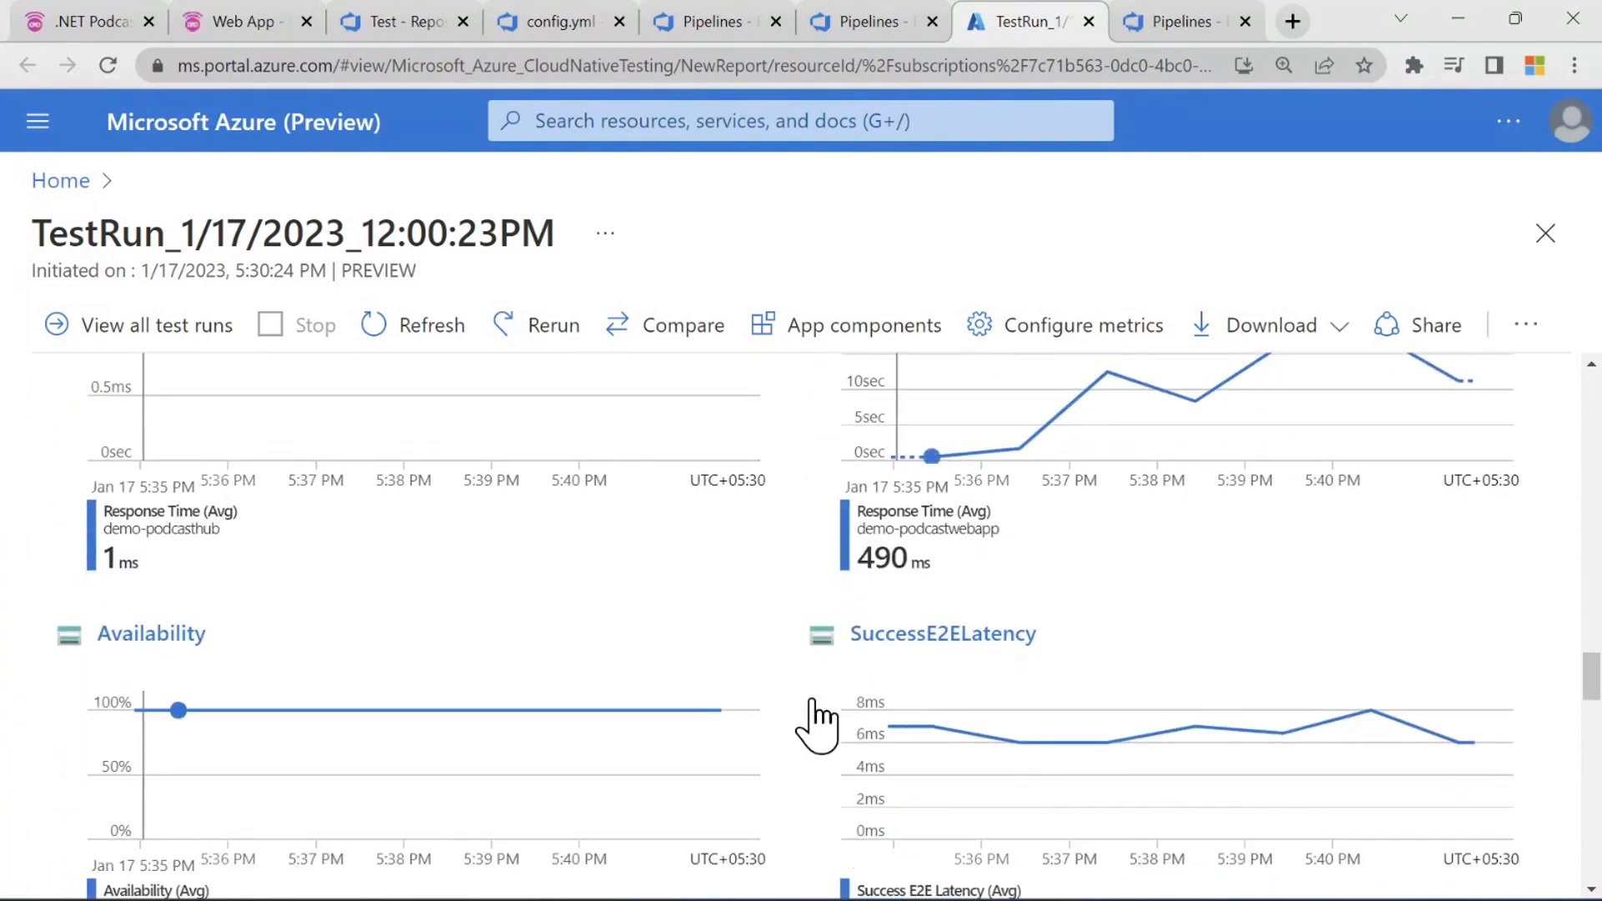
scroll(816, 674, down, 3)
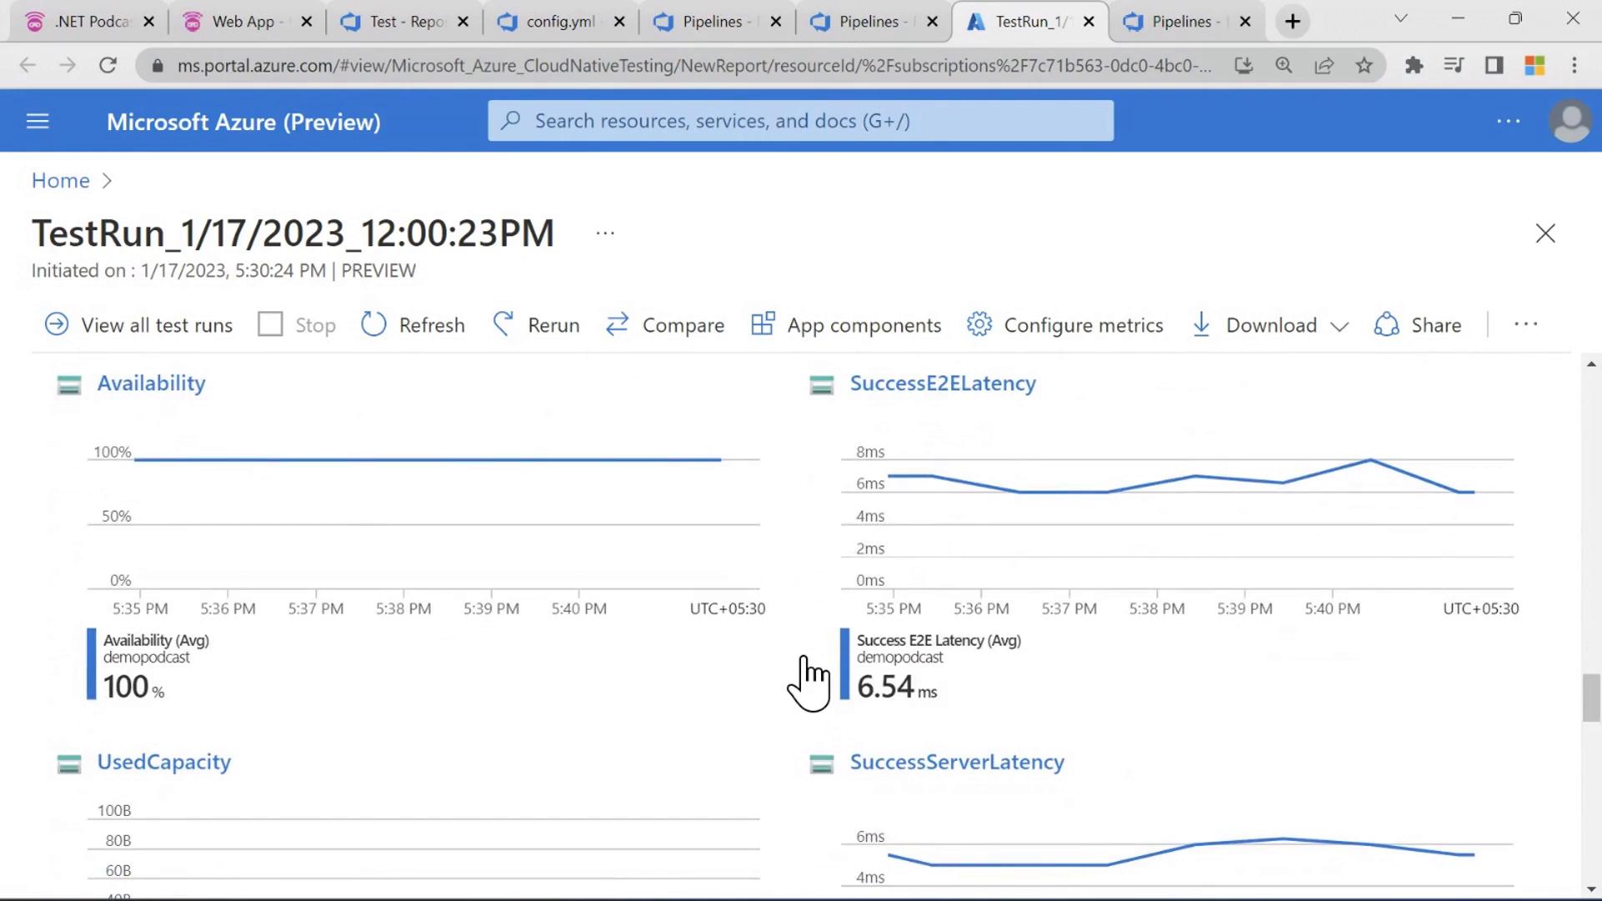
scroll(808, 681, down, 6)
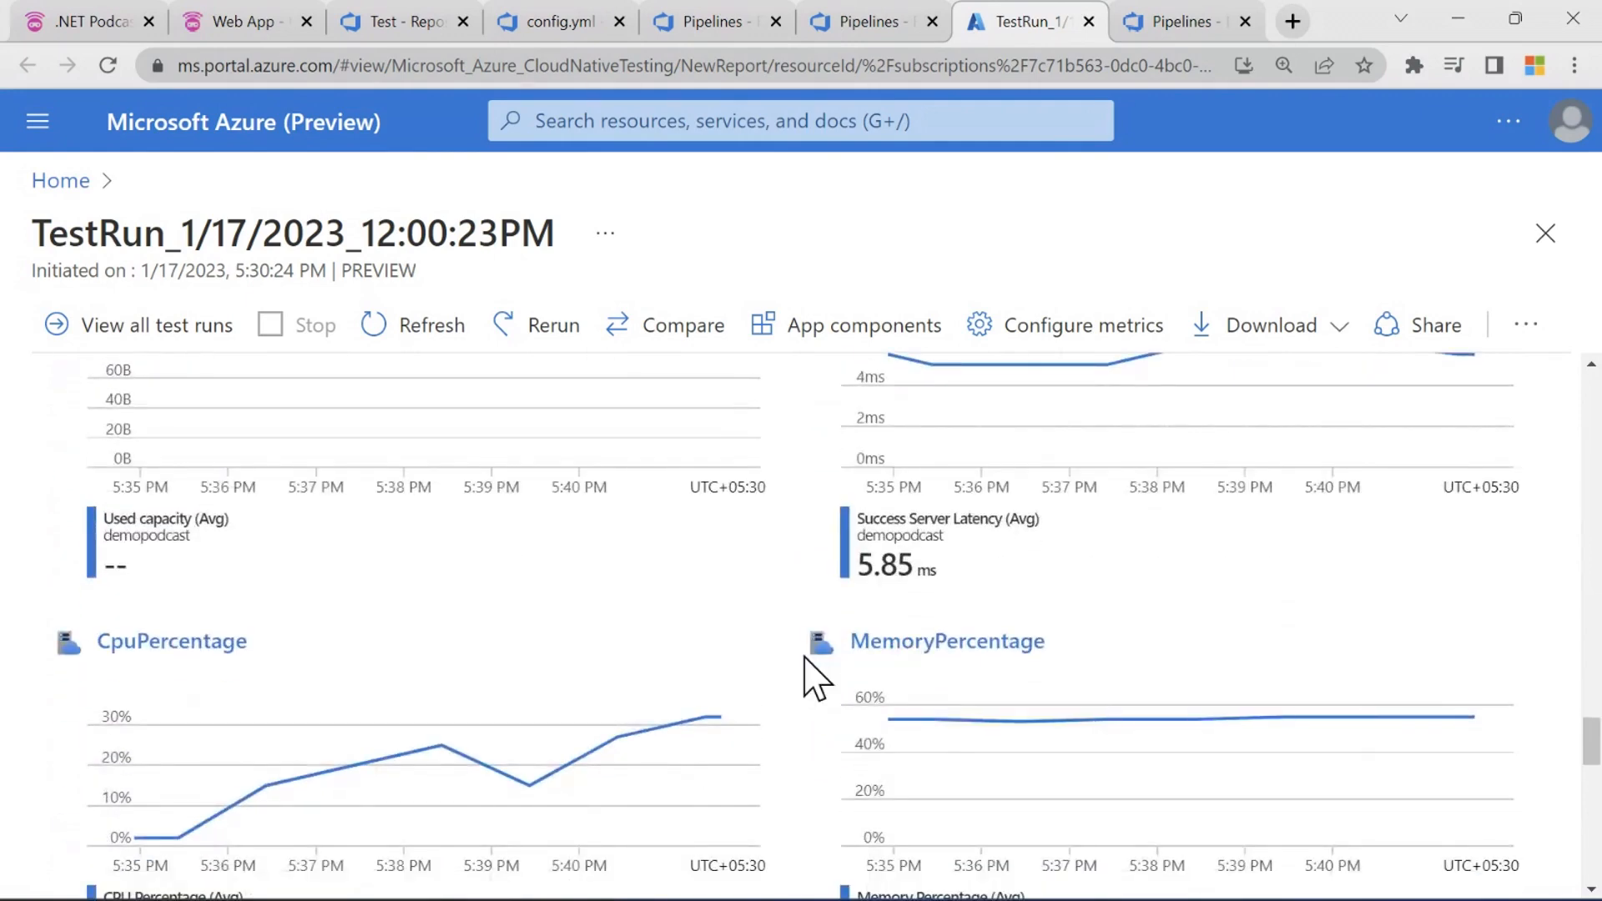
scroll(814, 677, down, 2)
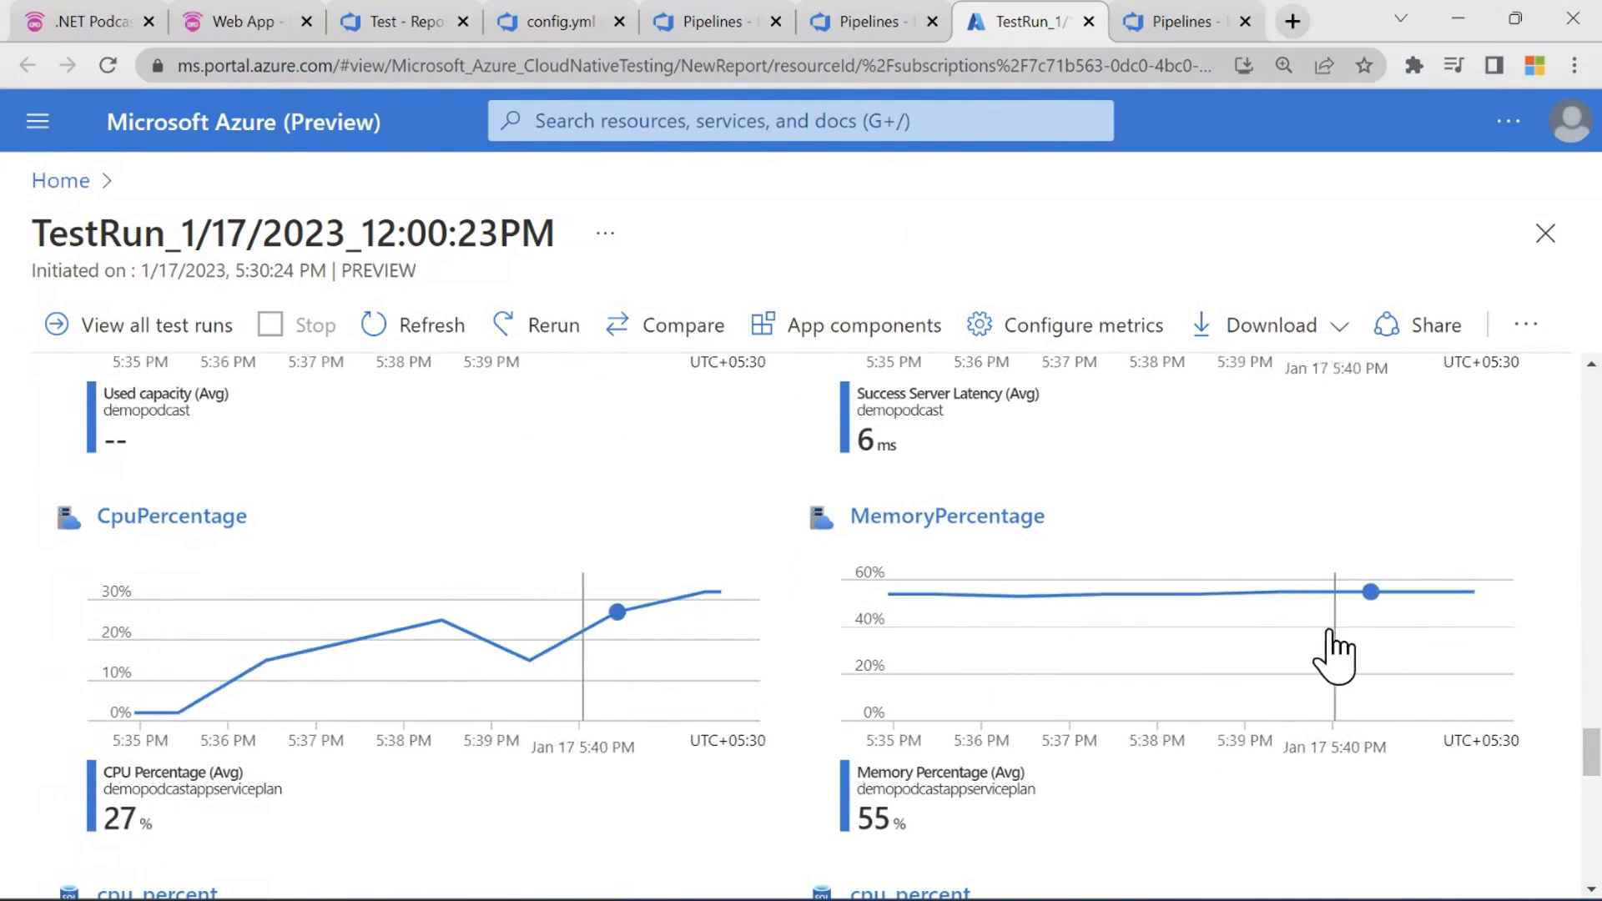
scroll(726, 598, down, 6)
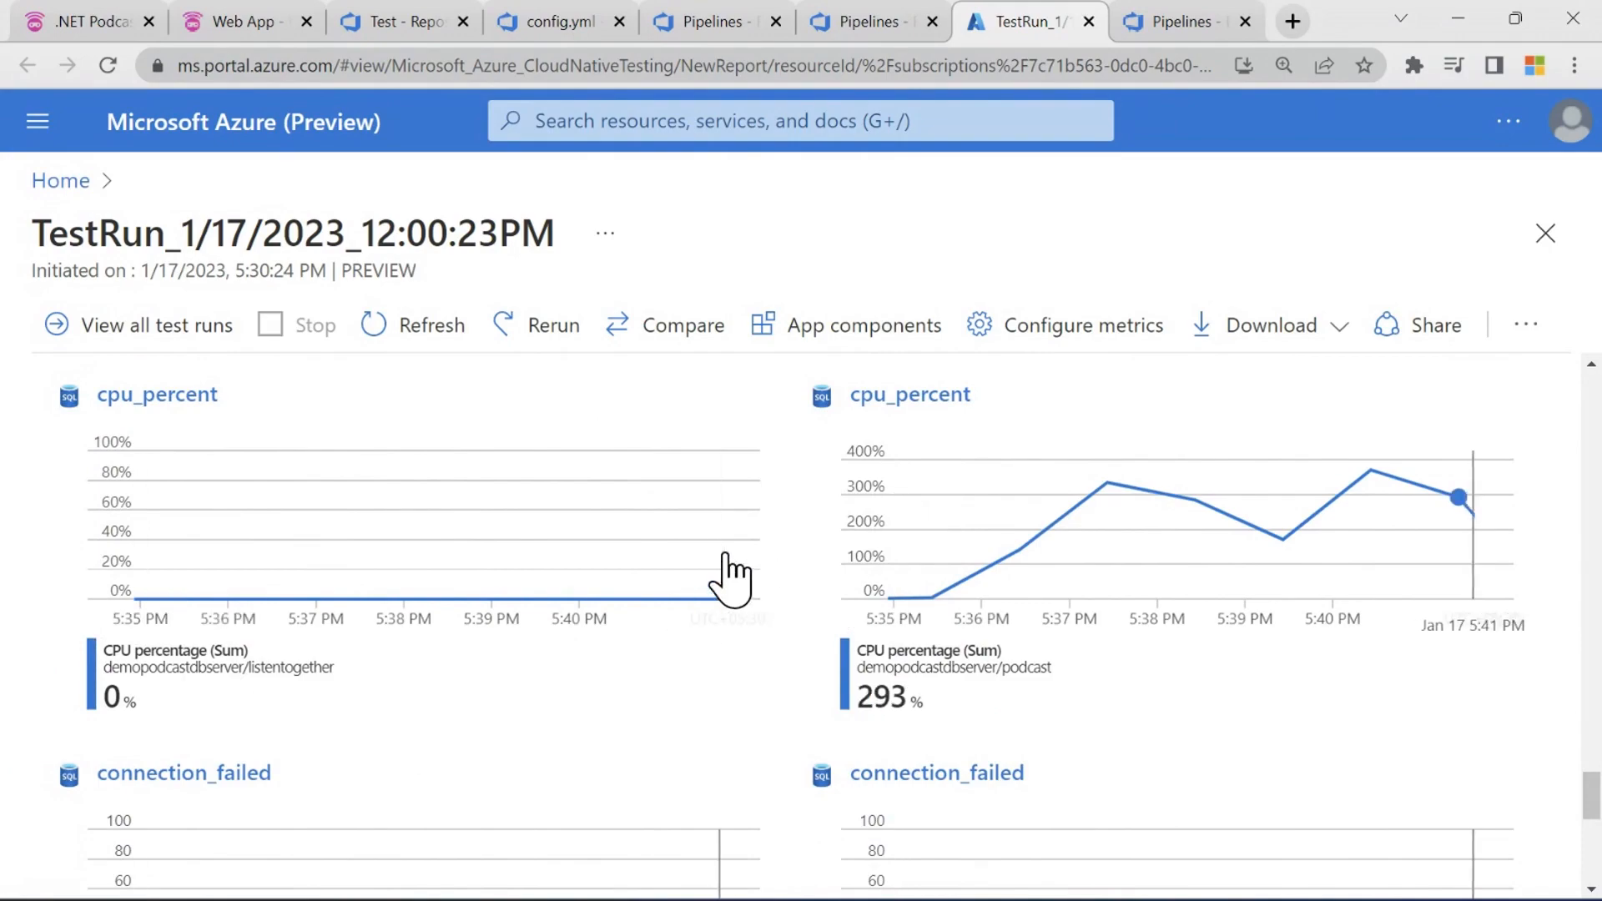
scroll(751, 546, down, 8)
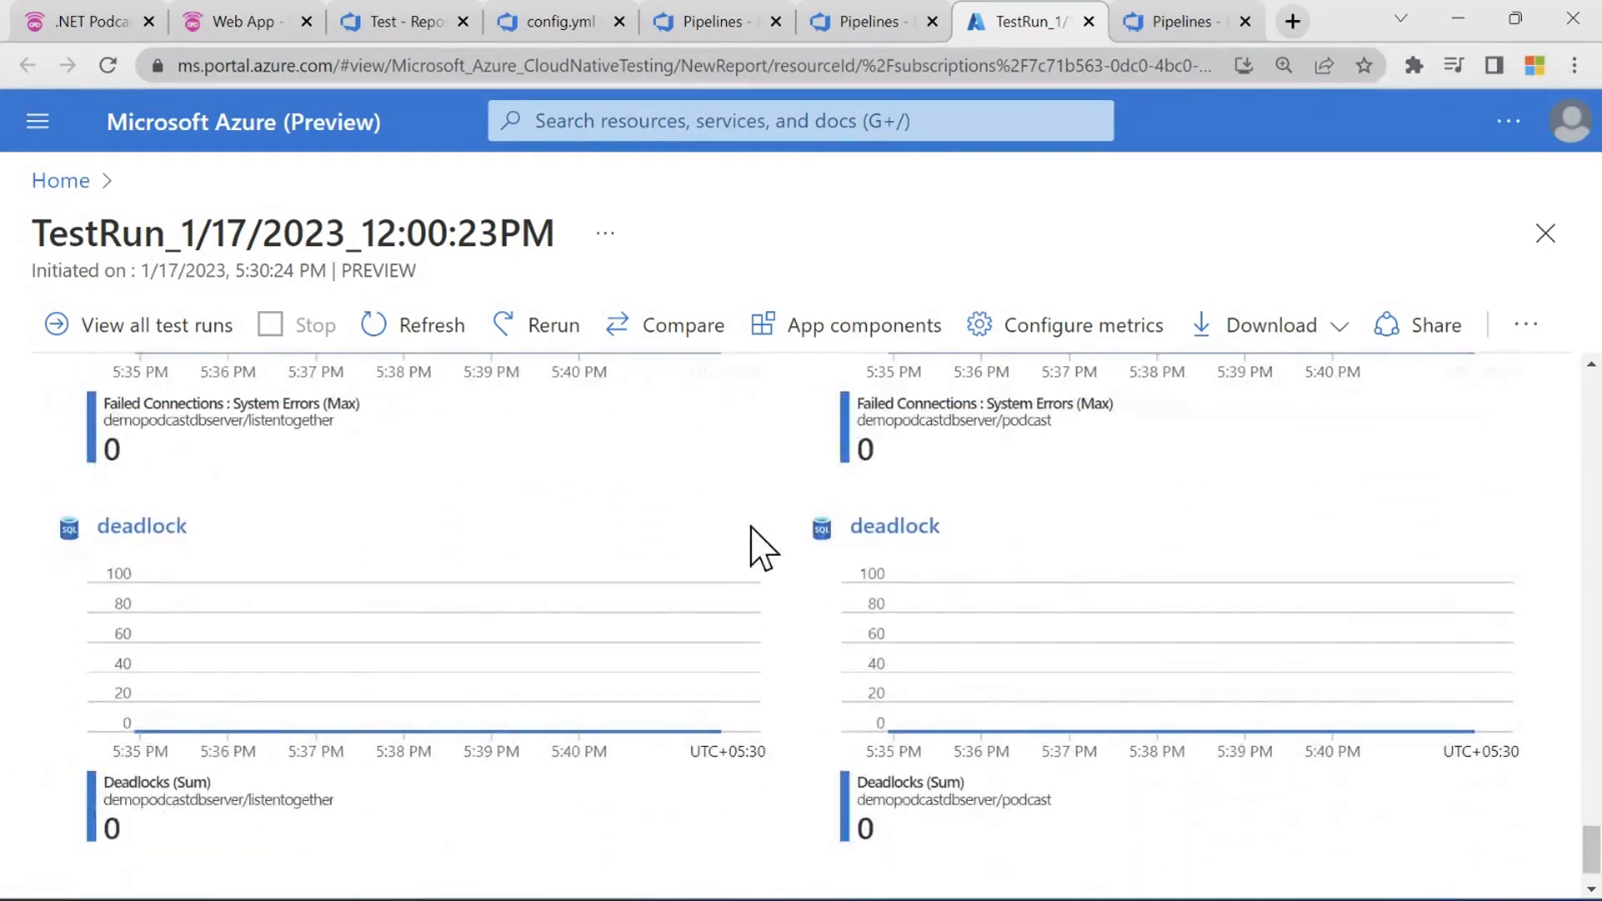
- Return to the client-side metrics and review the response time and total errors charts again
scroll(760, 548, up, 15)
scroll(755, 553, up, 15)
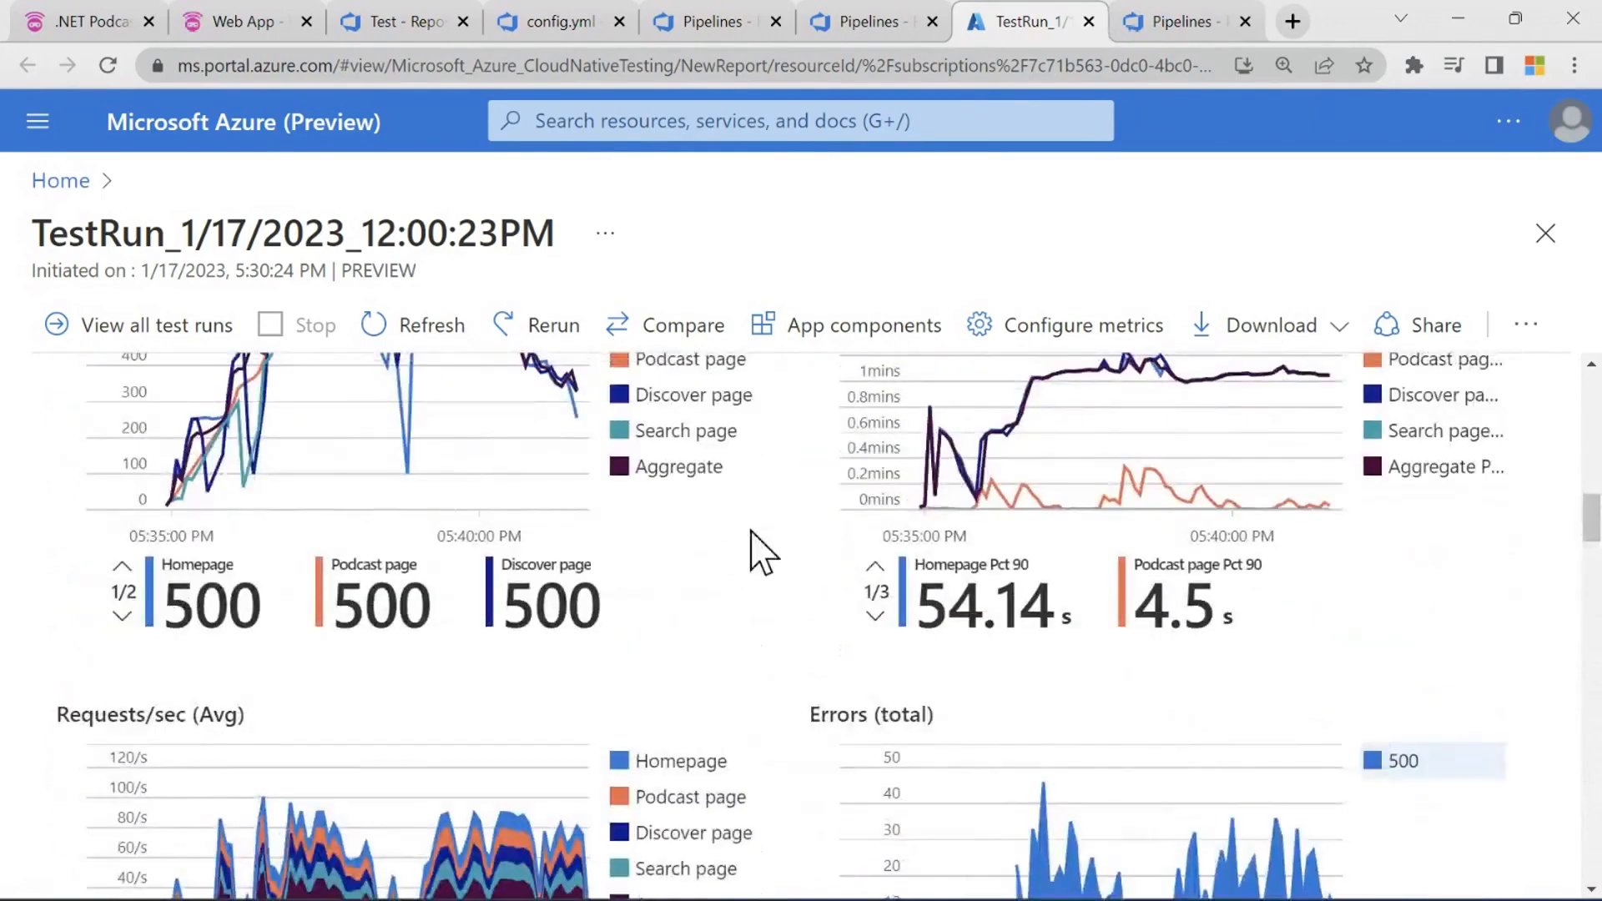
scroll(760, 551, down, 1)
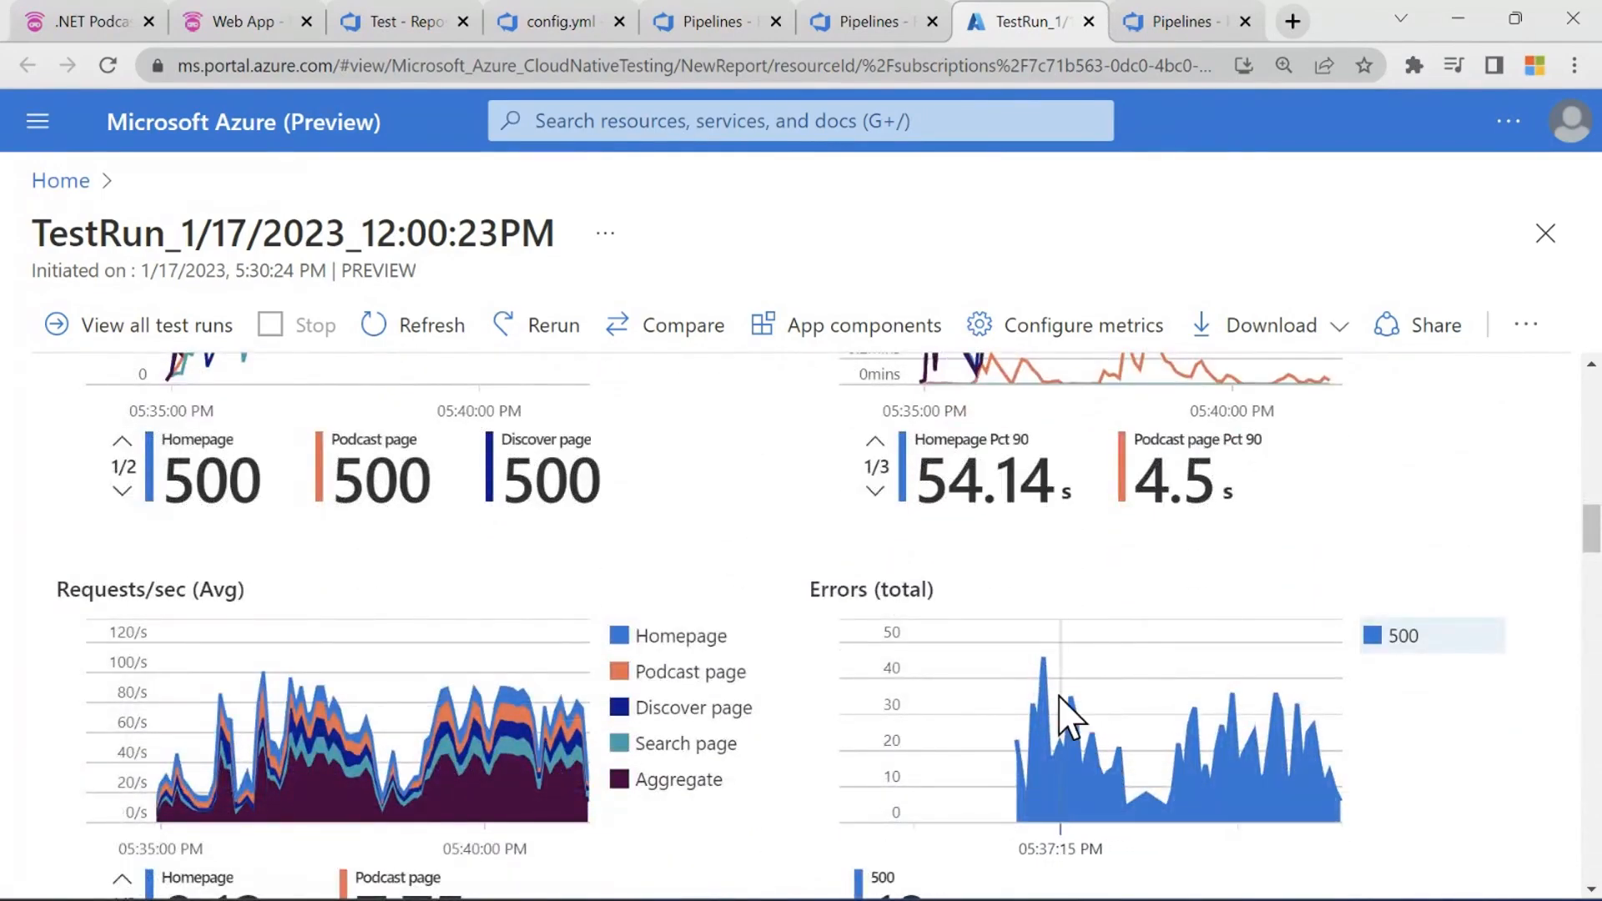
scroll(816, 714, up, 3)
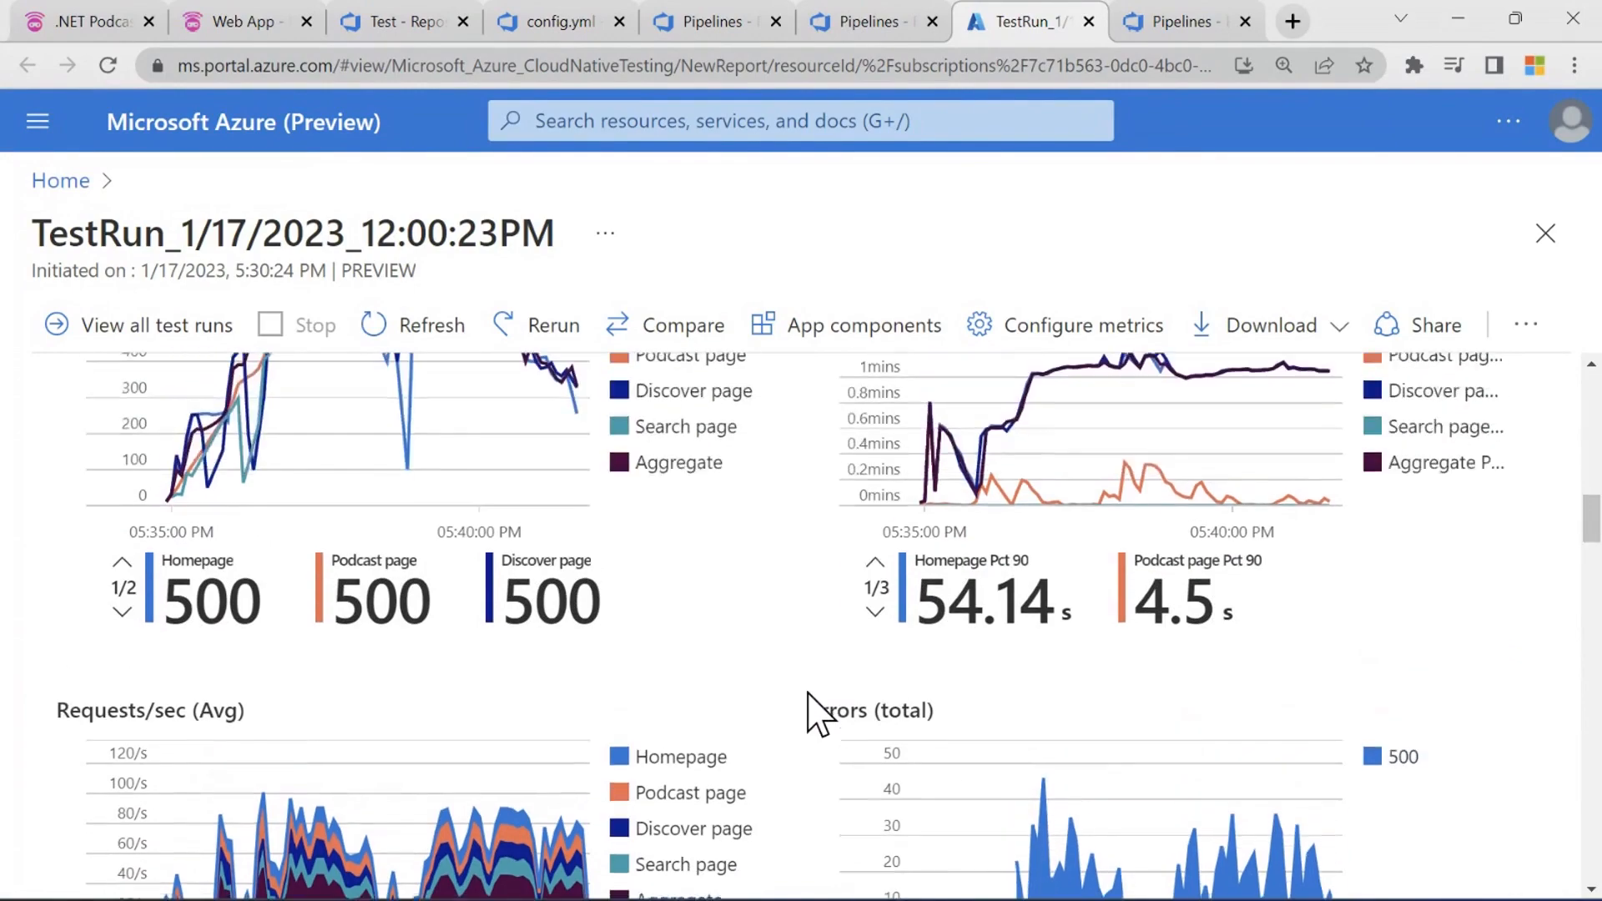